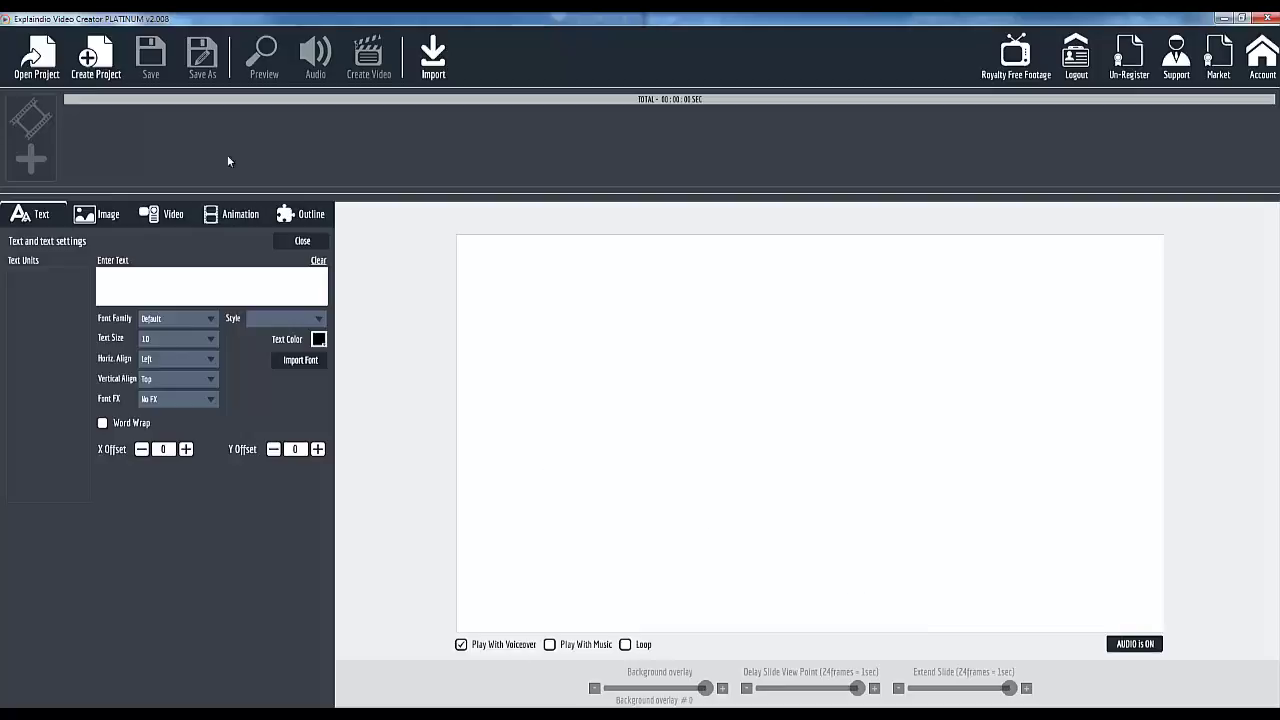
Create a new project named 'YouTube Outro #1'
{"action": "left_click", "coordinate": [96, 62]}
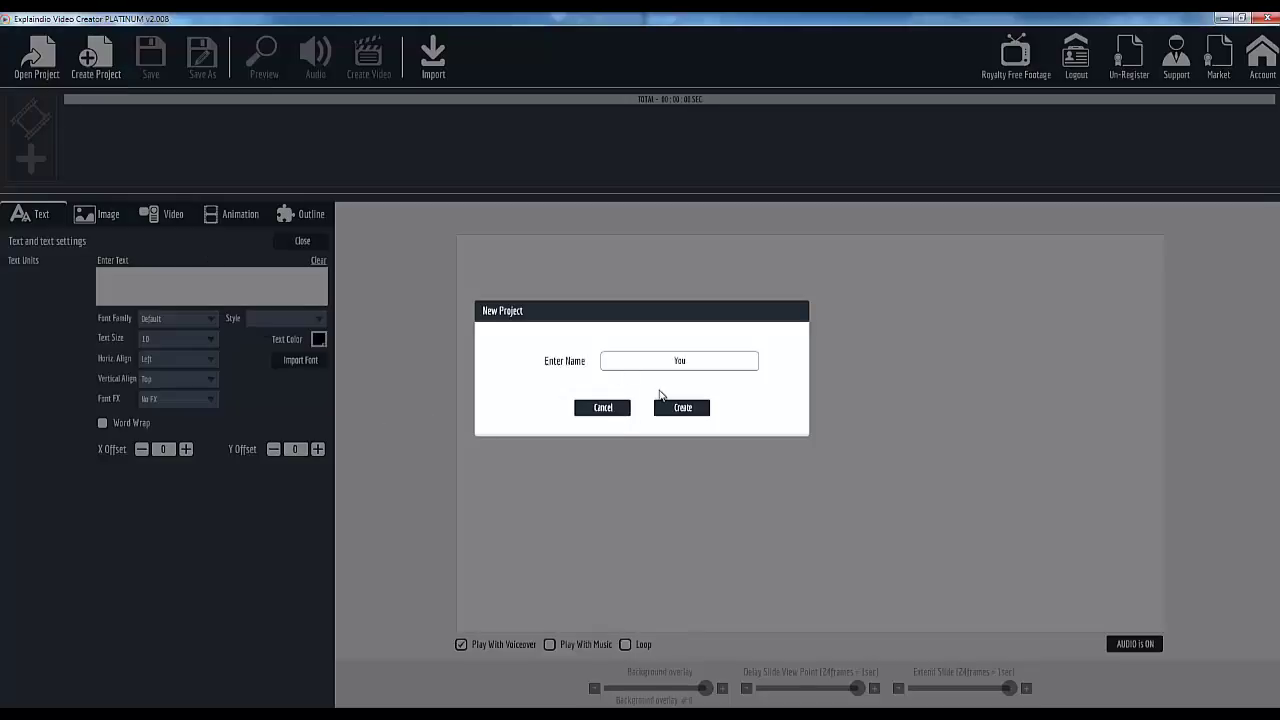
{"action": "type", "text": "YouTube Outro #1"}
{"action": "left_click_drag", "start_coordinate": [723, 360], "coordinate": [641, 376]}
{"action": "left_click", "coordinate": [680, 408]}
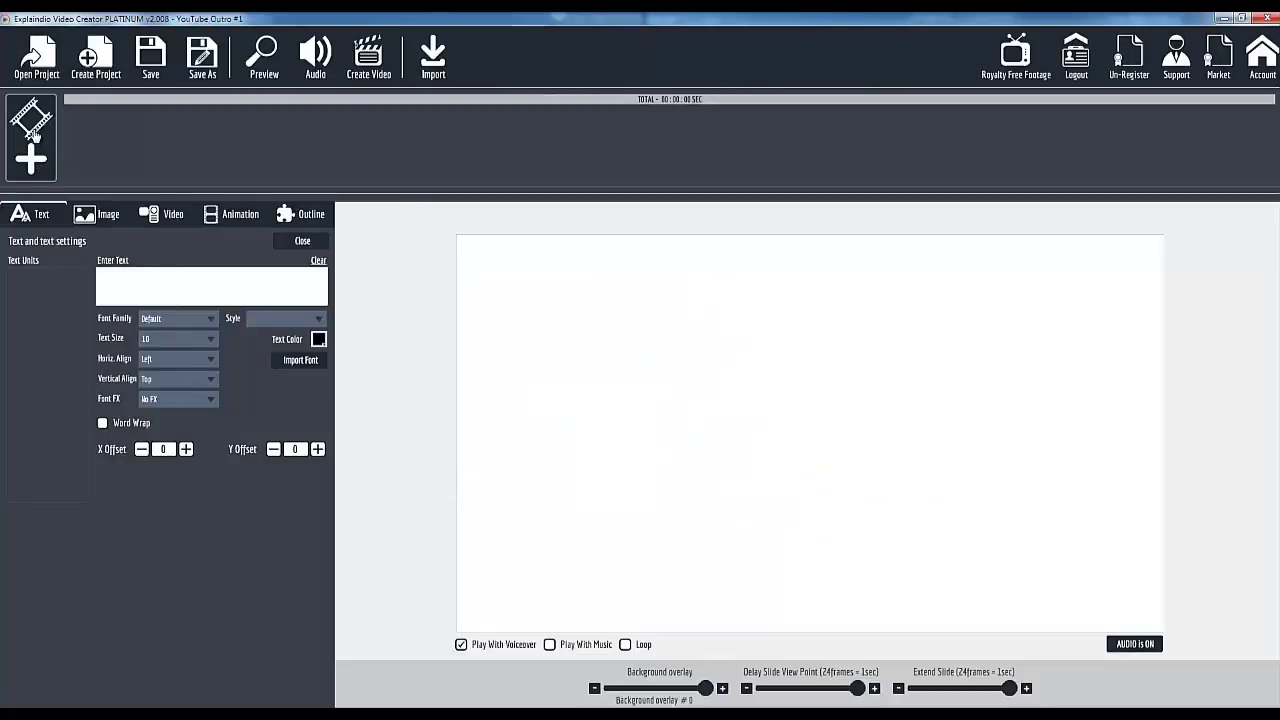
Add a new blank scene to the project
{"action": "left_click", "coordinate": [42, 169]}
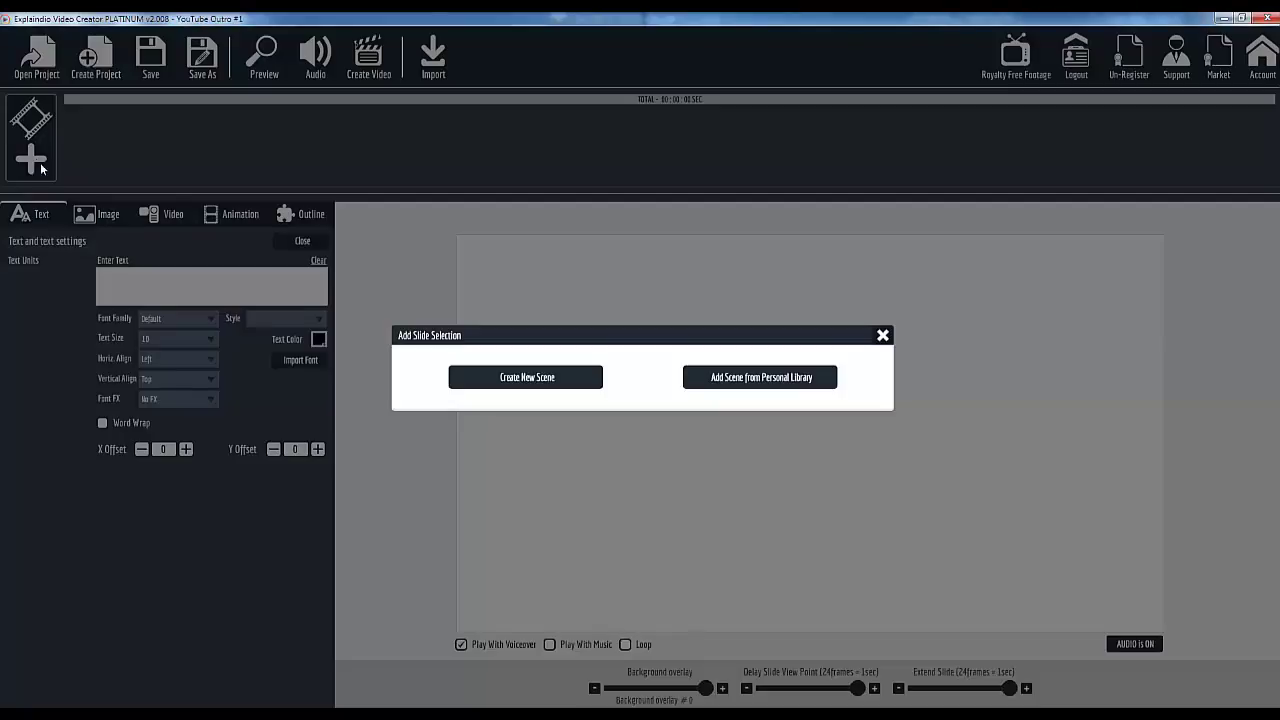
{"action": "left_click", "coordinate": [517, 378]}
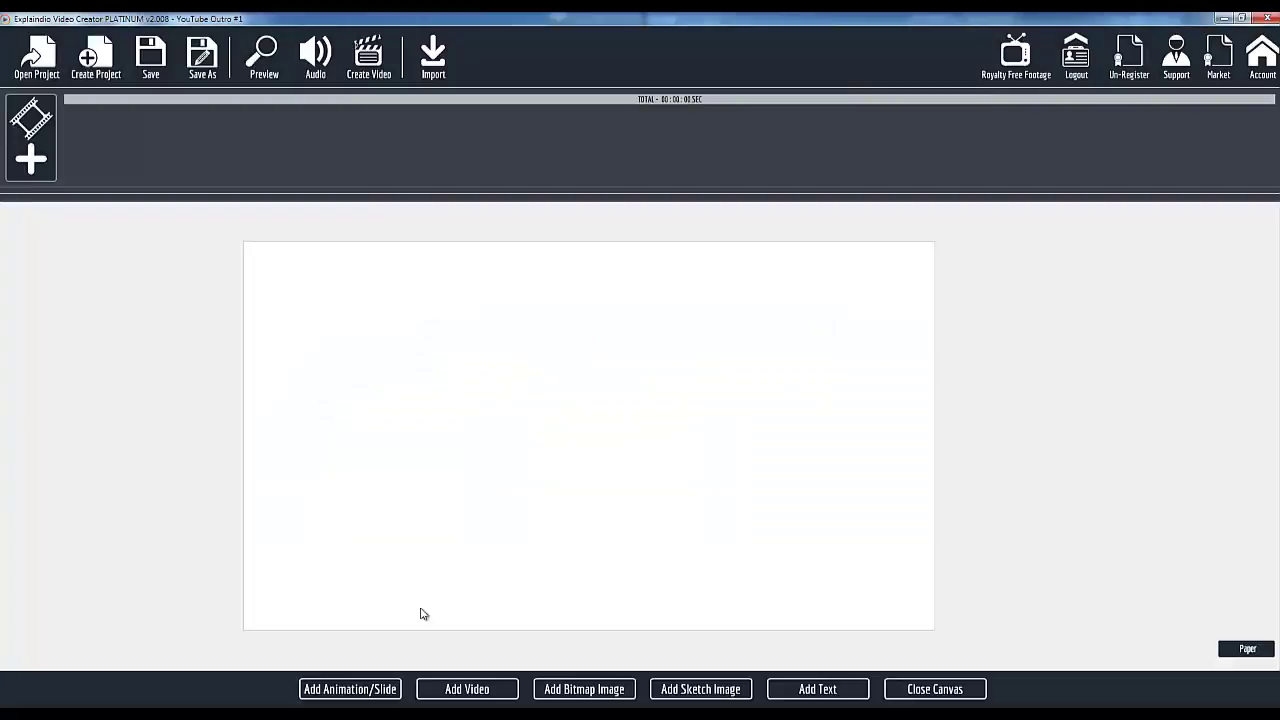
{"action": "left_click", "coordinate": [40, 172]}
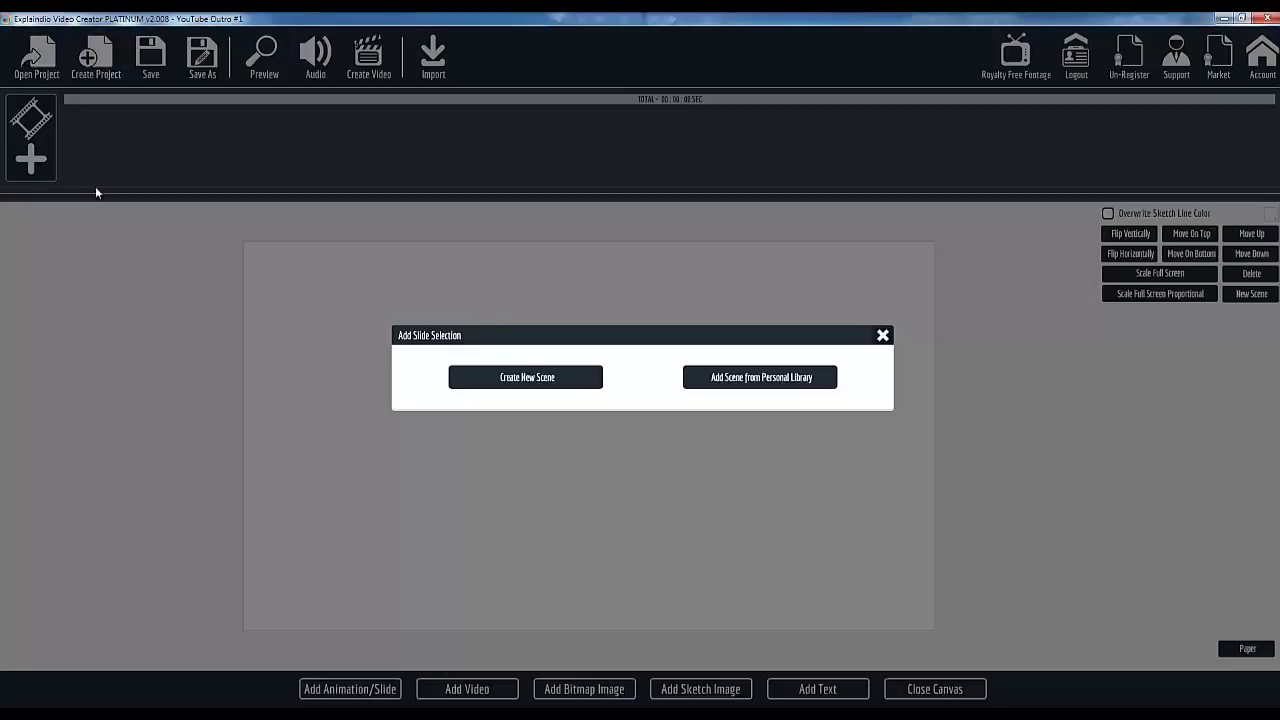
{"action": "left_click", "coordinate": [571, 382]}
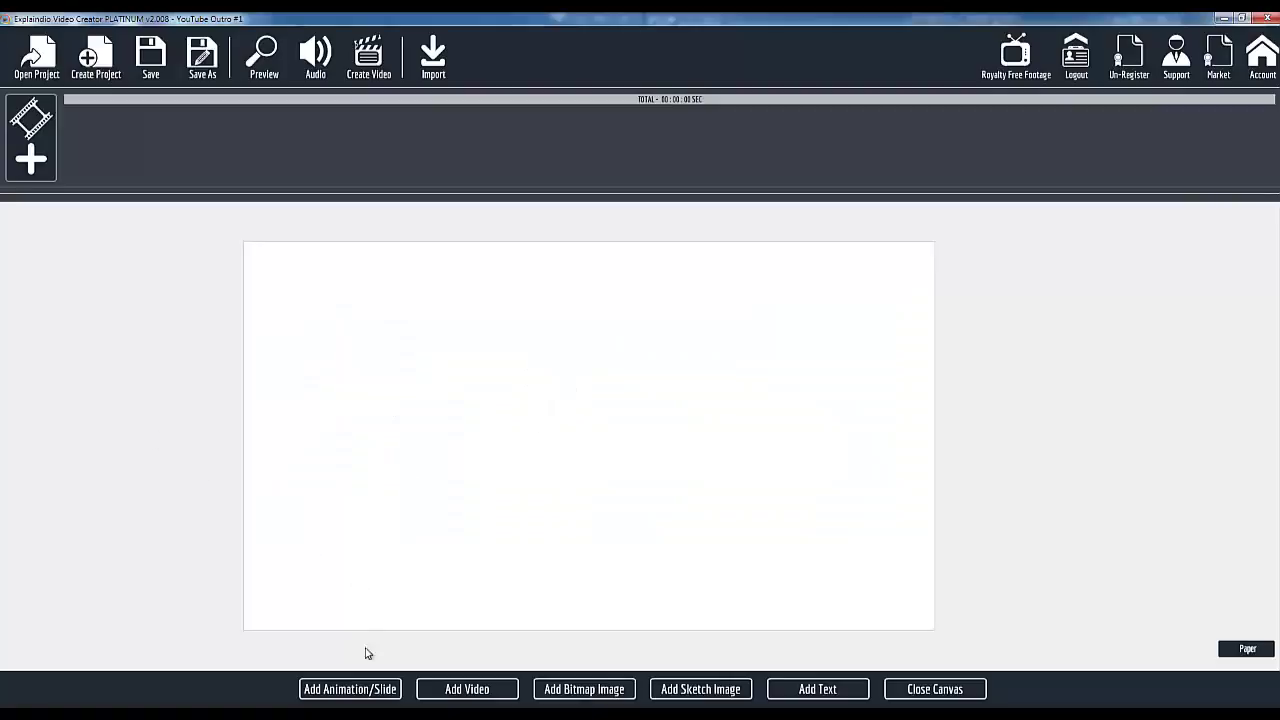
Browse the ready-made slide library, preview the Megabundle - Weight Loss Man slides, and close it unchanged
{"action": "left_click", "coordinate": [366, 690]}
{"action": "left_click", "coordinate": [505, 385]}
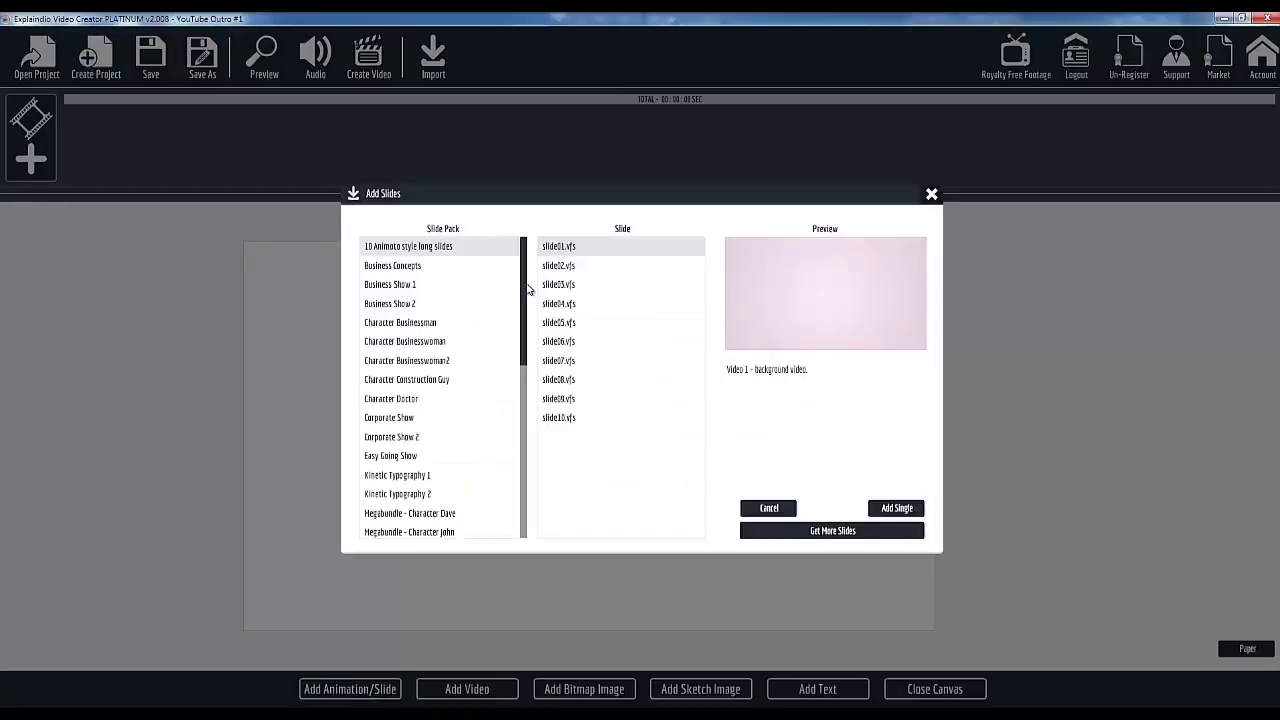
{"action": "left_click_drag", "start_coordinate": [531, 288], "coordinate": [518, 430]}
{"action": "scroll", "coordinate": [518, 430], "scroll_direction": "down", "scroll_amount": 1}
{"action": "left_click", "coordinate": [470, 428]}
{"action": "left_click", "coordinate": [440, 334]}
{"action": "scroll", "coordinate": [470, 350], "scroll_direction": "up", "scroll_amount": 2}
{"action": "scroll", "coordinate": [527, 287], "scroll_direction": "up", "scroll_amount": 3}
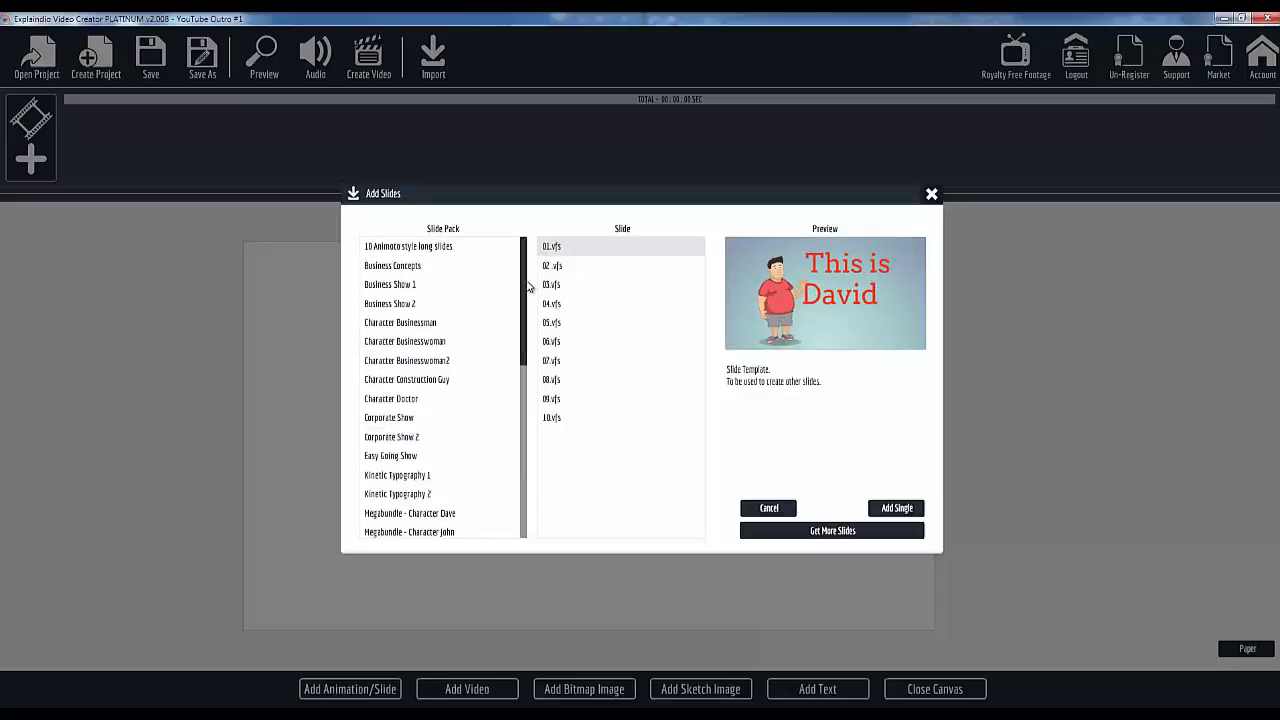
{"action": "left_click_drag", "start_coordinate": [522, 364], "coordinate": [511, 454]}
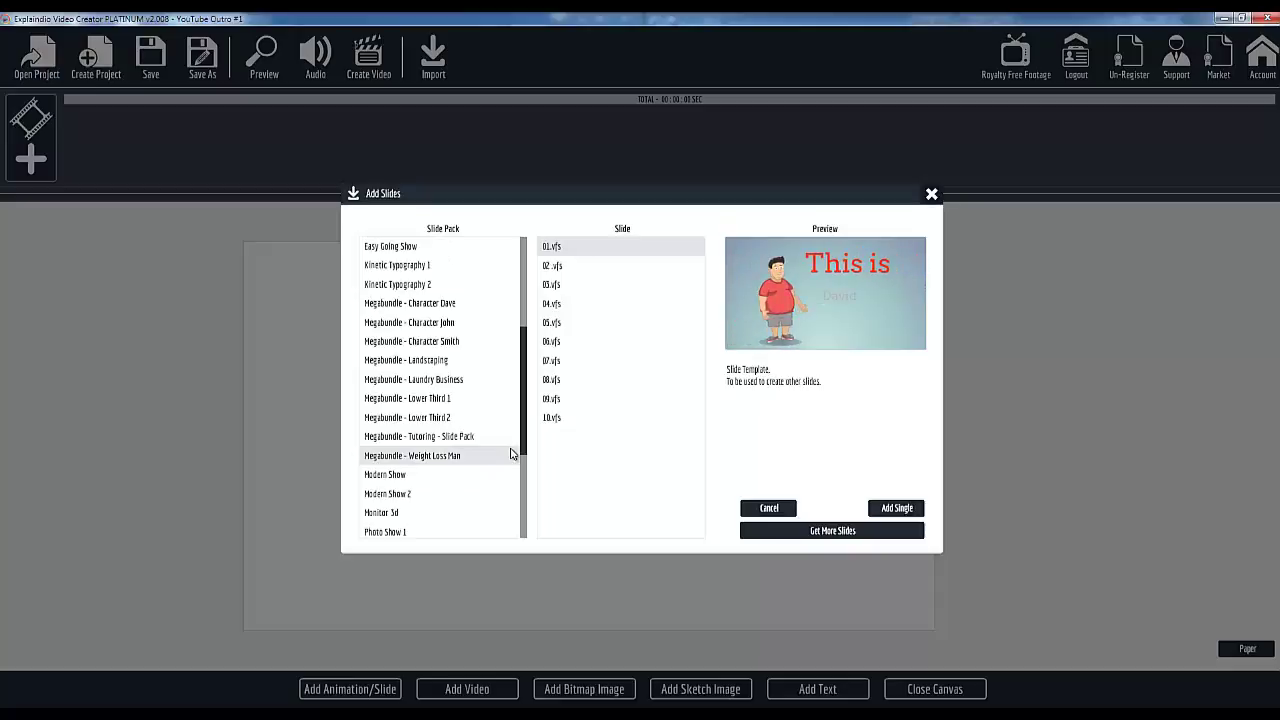
{"action": "left_click", "coordinate": [932, 195]}
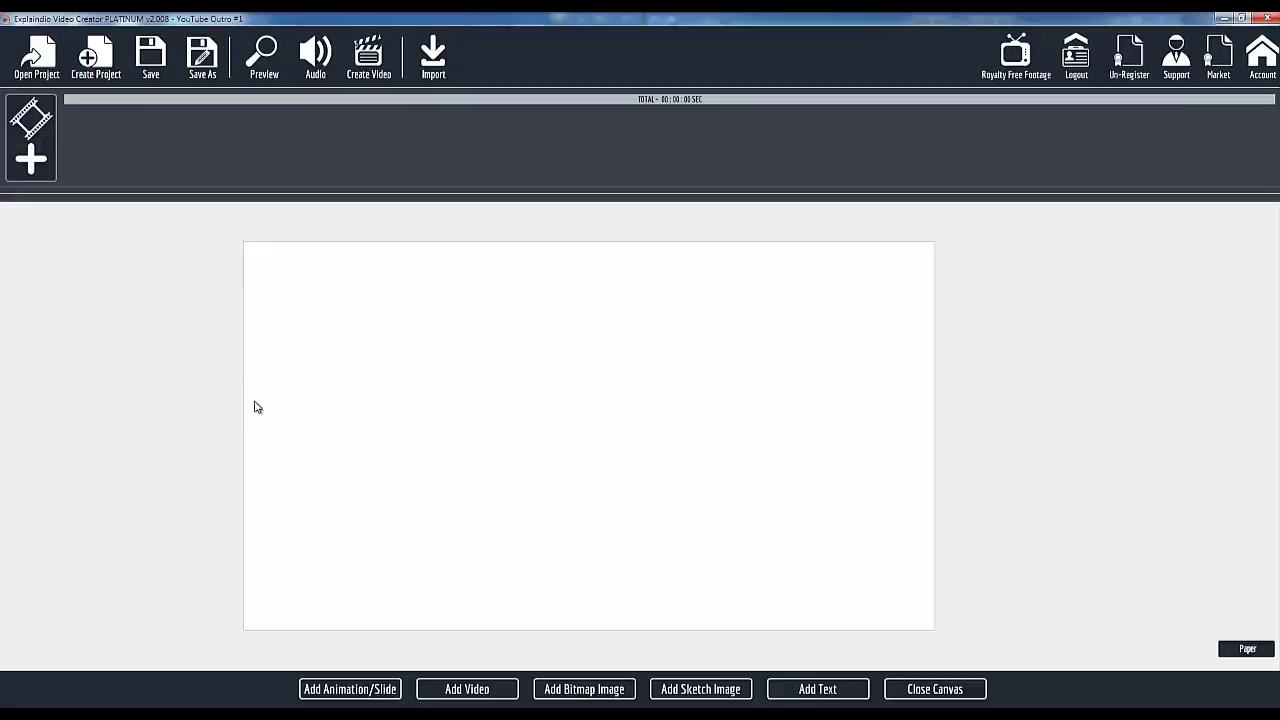
Add Apu_Nahasapeemapetilon.png as a sketched image, enlarge it and move it to the canvas's left side
{"action": "left_click", "coordinate": [563, 689]}
{"action": "left_click", "coordinate": [833, 549]}
{"action": "left_click", "coordinate": [826, 440]}
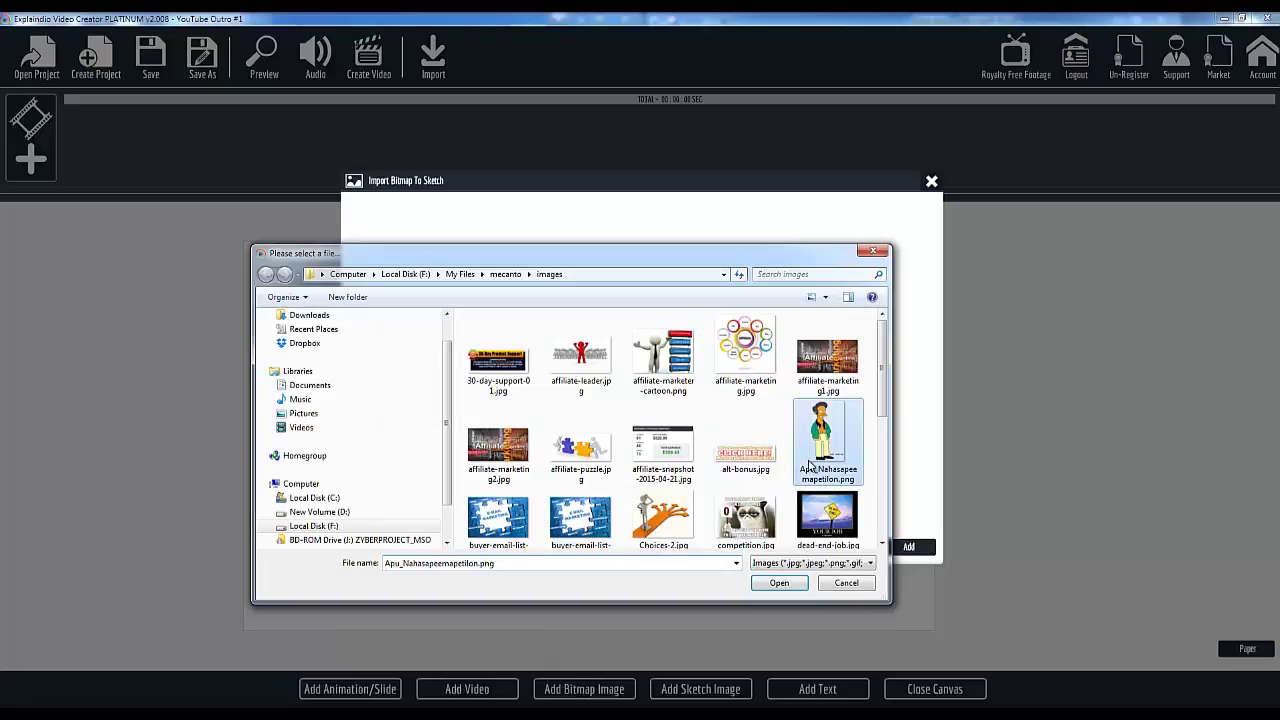
{"action": "left_click", "coordinate": [790, 584]}
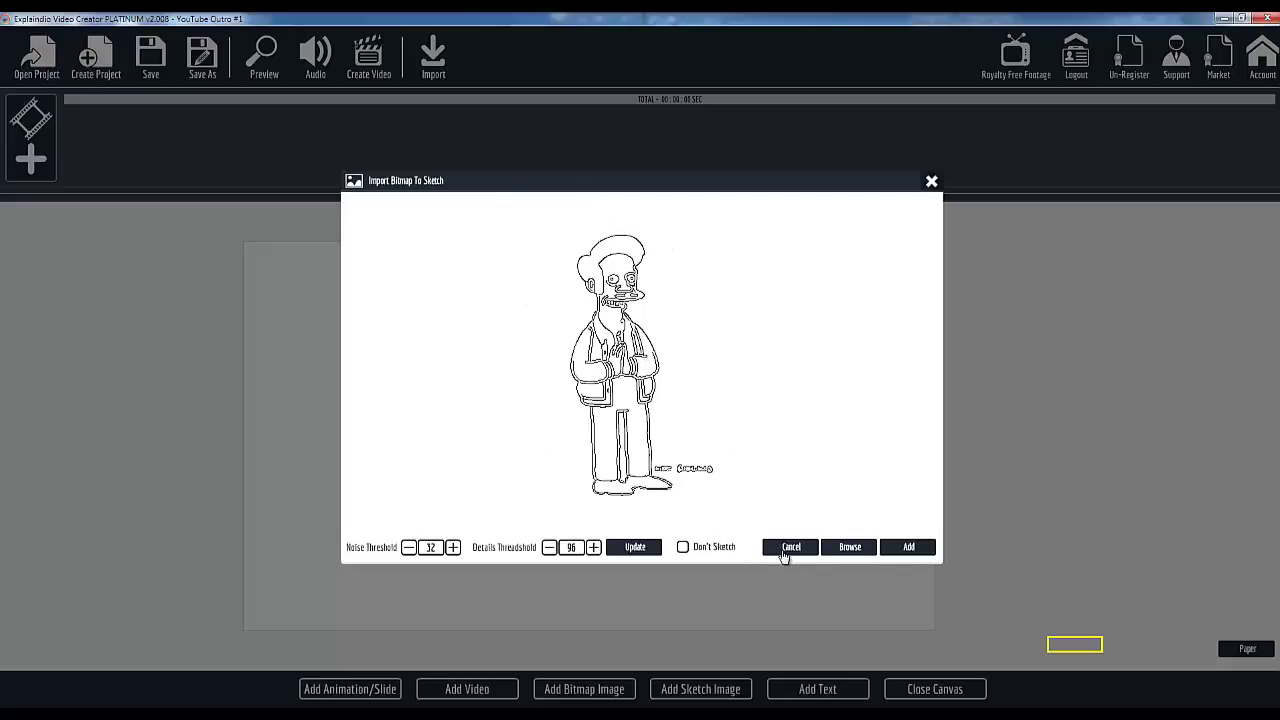
{"action": "left_click", "coordinate": [906, 548]}
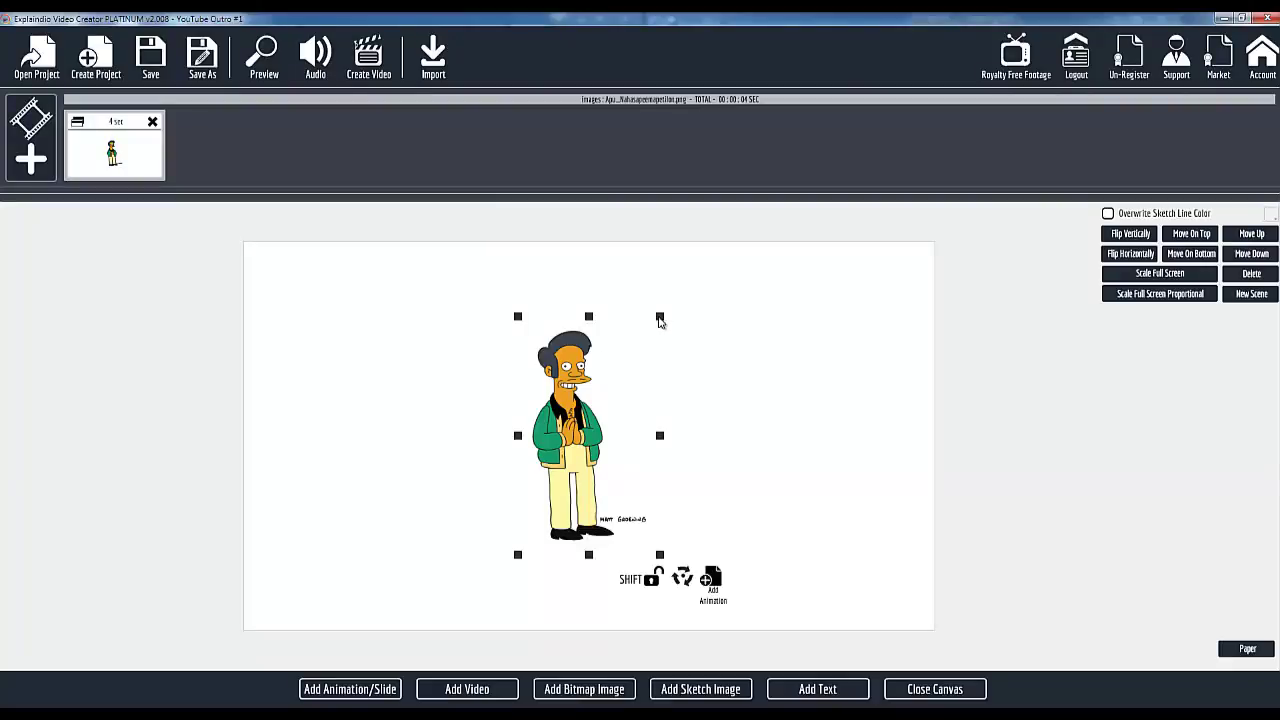
{"action": "left_click_drag", "start_coordinate": [659, 318], "coordinate": [717, 249]}
{"action": "left_click_drag", "start_coordinate": [574, 436], "coordinate": [392, 414]}
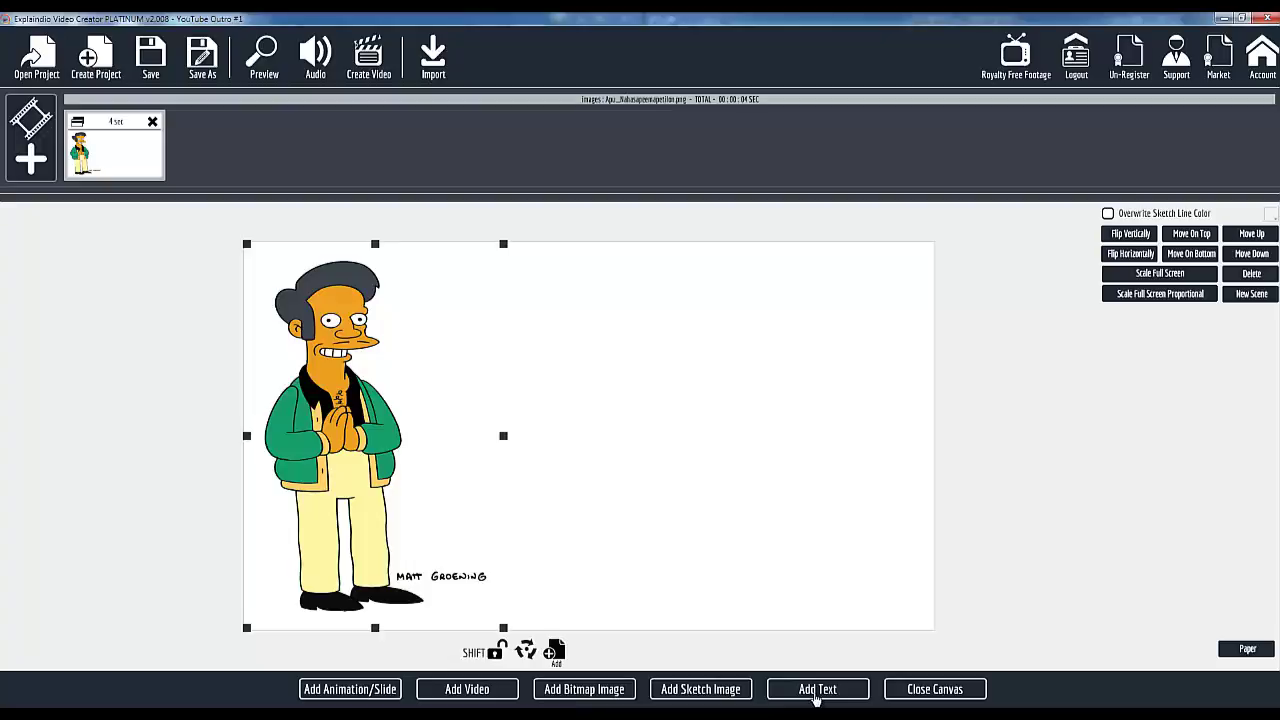
Add an enlarged 'Thanks for watching!' text line near the top right of the canvas
{"action": "left_click", "coordinate": [817, 689]}
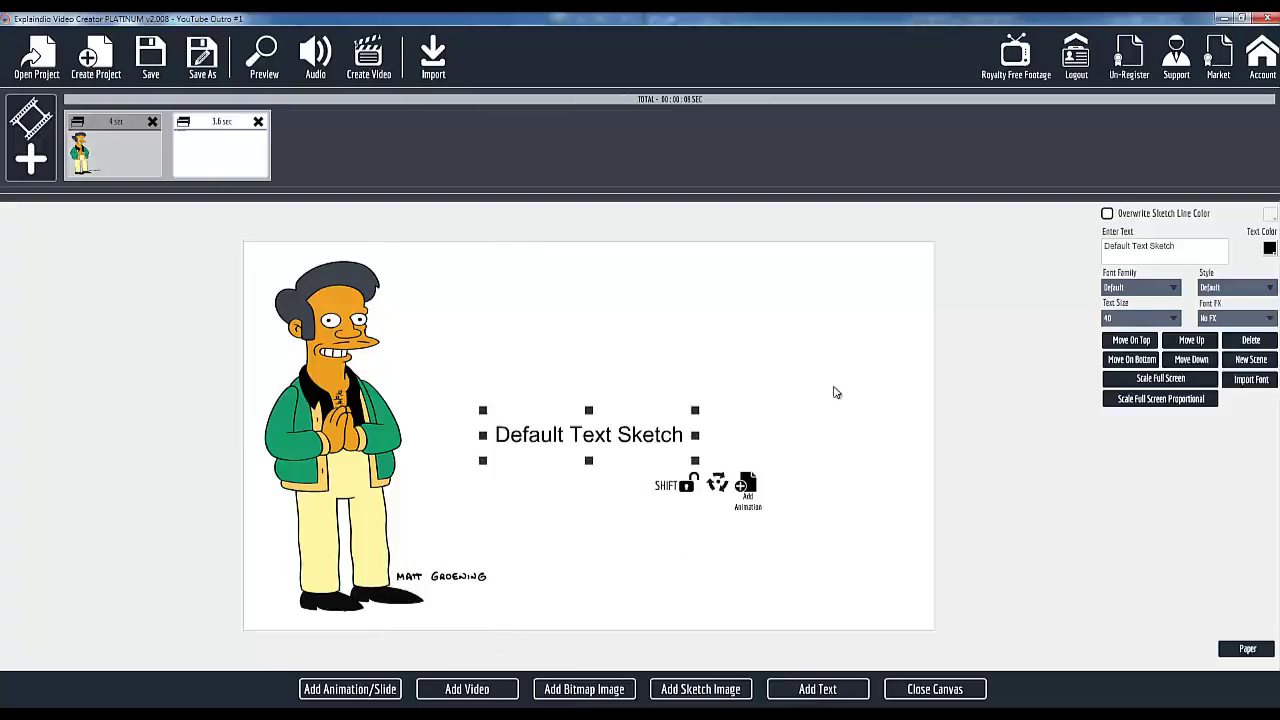
{"action": "left_click", "coordinate": [1114, 238]}
{"action": "type", "text": "Th"}
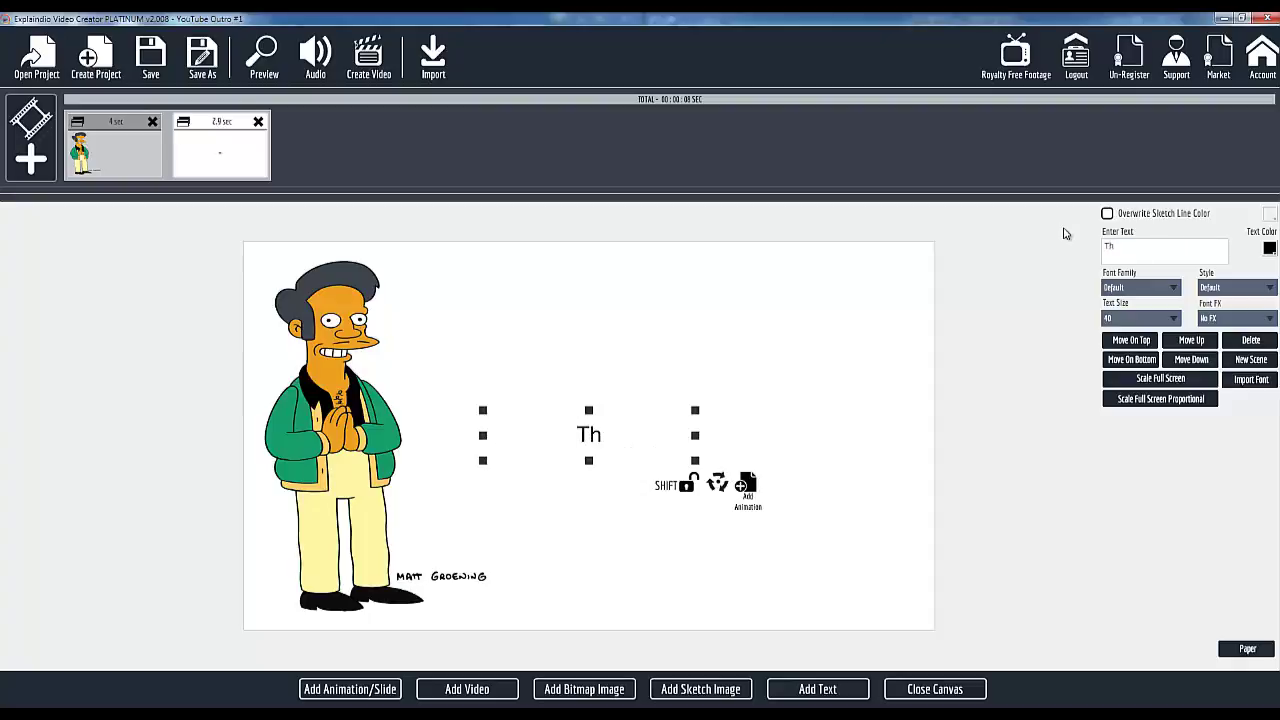
{"action": "type", "text": "anks for"}
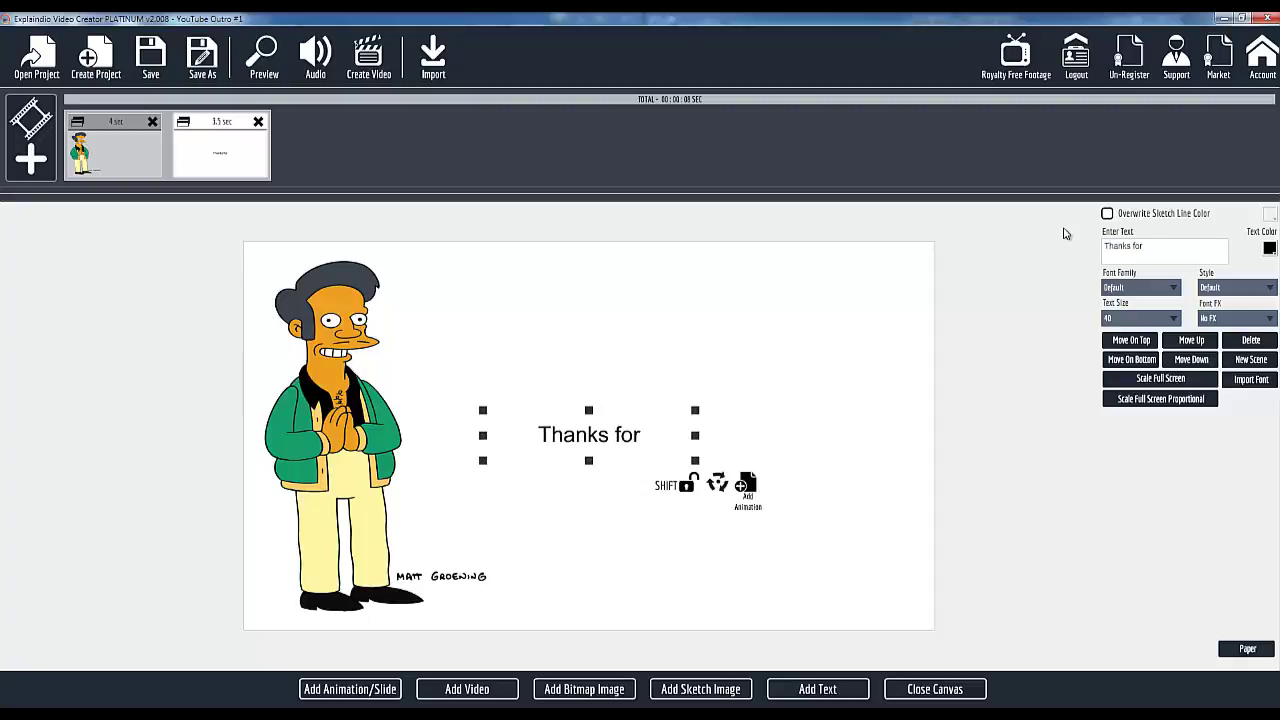
{"action": "type", "text": " watching"}
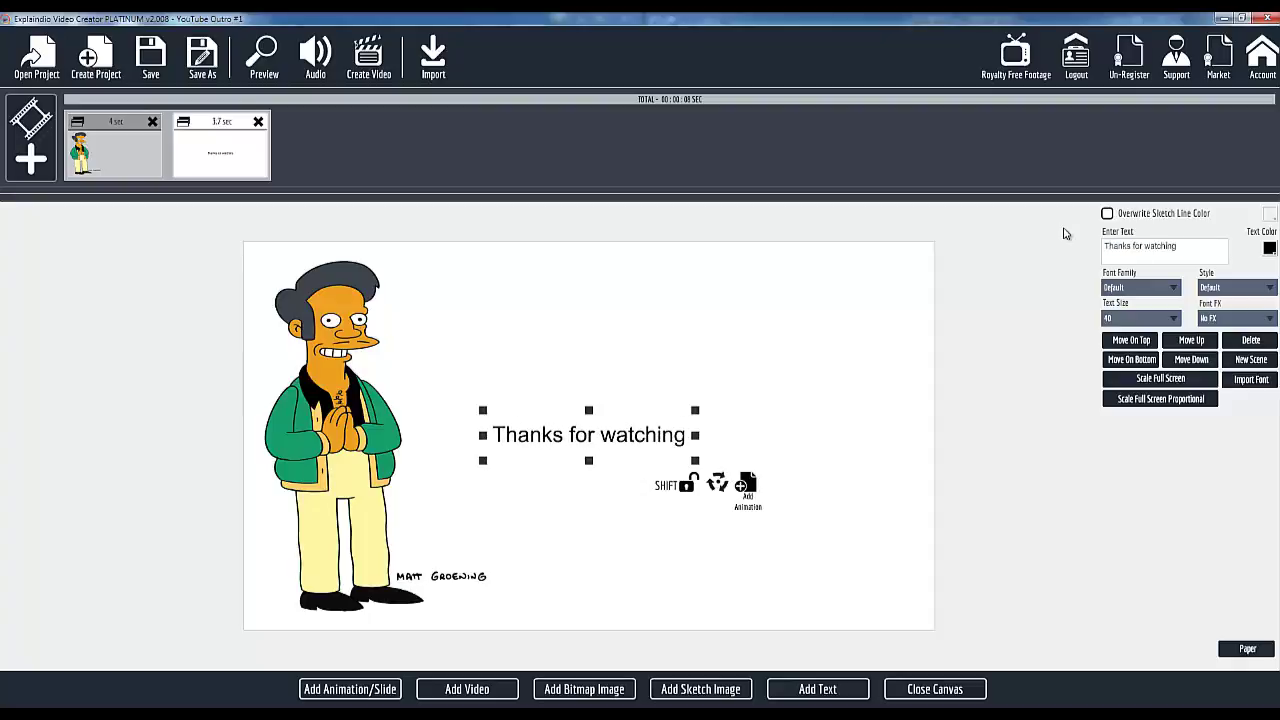
{"action": "type", "text": "!"}
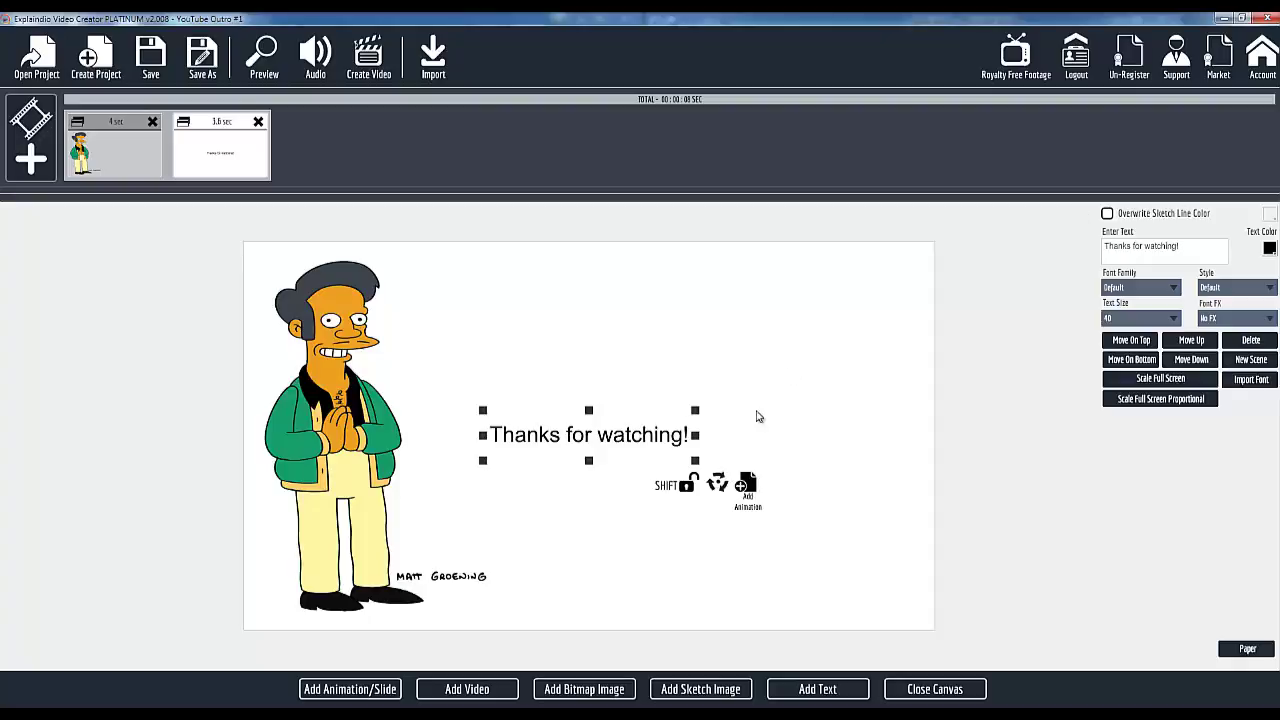
{"action": "left_click_drag", "start_coordinate": [697, 466], "coordinate": [756, 473]}
{"action": "left_click_drag", "start_coordinate": [636, 420], "coordinate": [706, 349]}
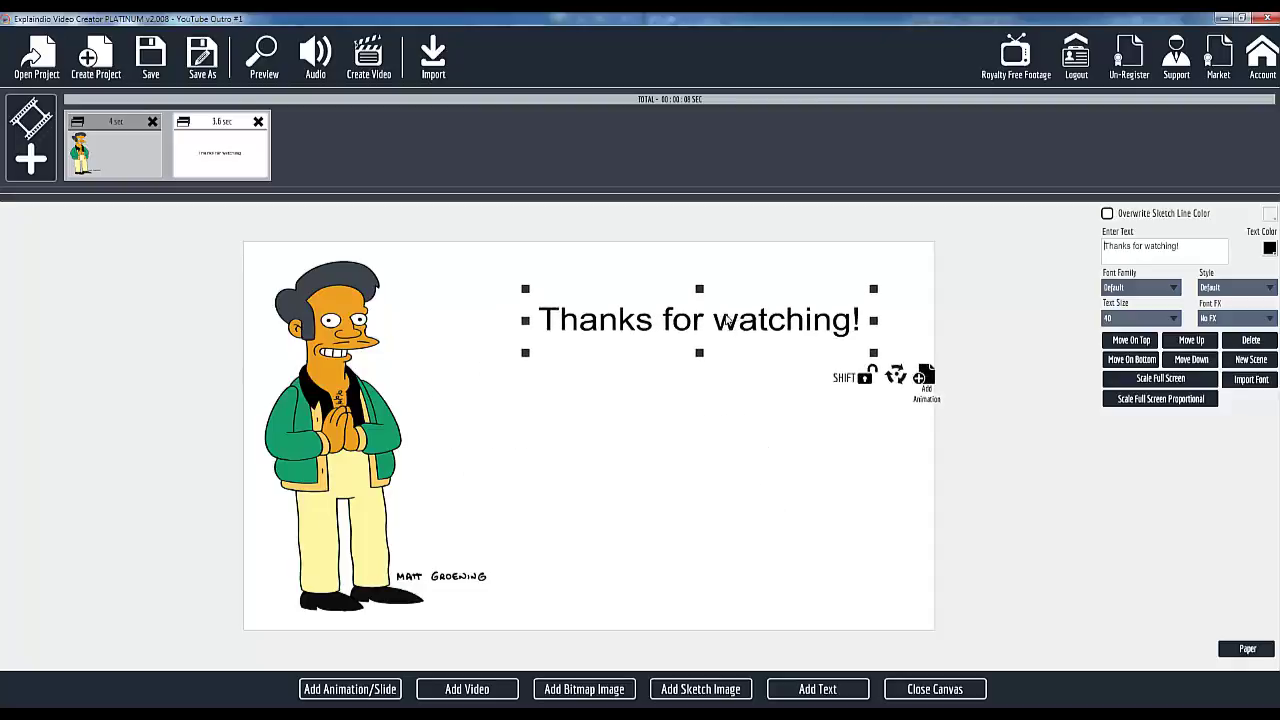
{"action": "left_click_drag", "start_coordinate": [722, 316], "coordinate": [706, 291]}
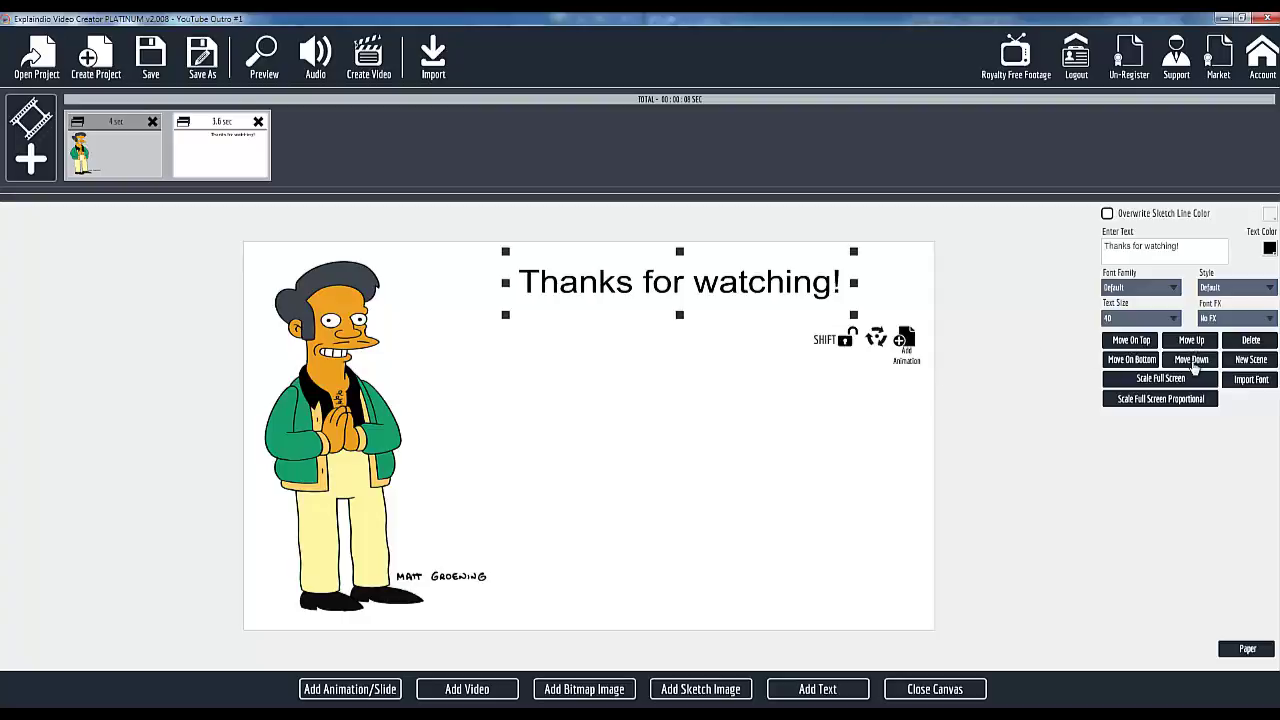
Swap the scene order and restore Apu first, then inspect the text effects without changing them
{"action": "left_click", "coordinate": [1192, 362]}
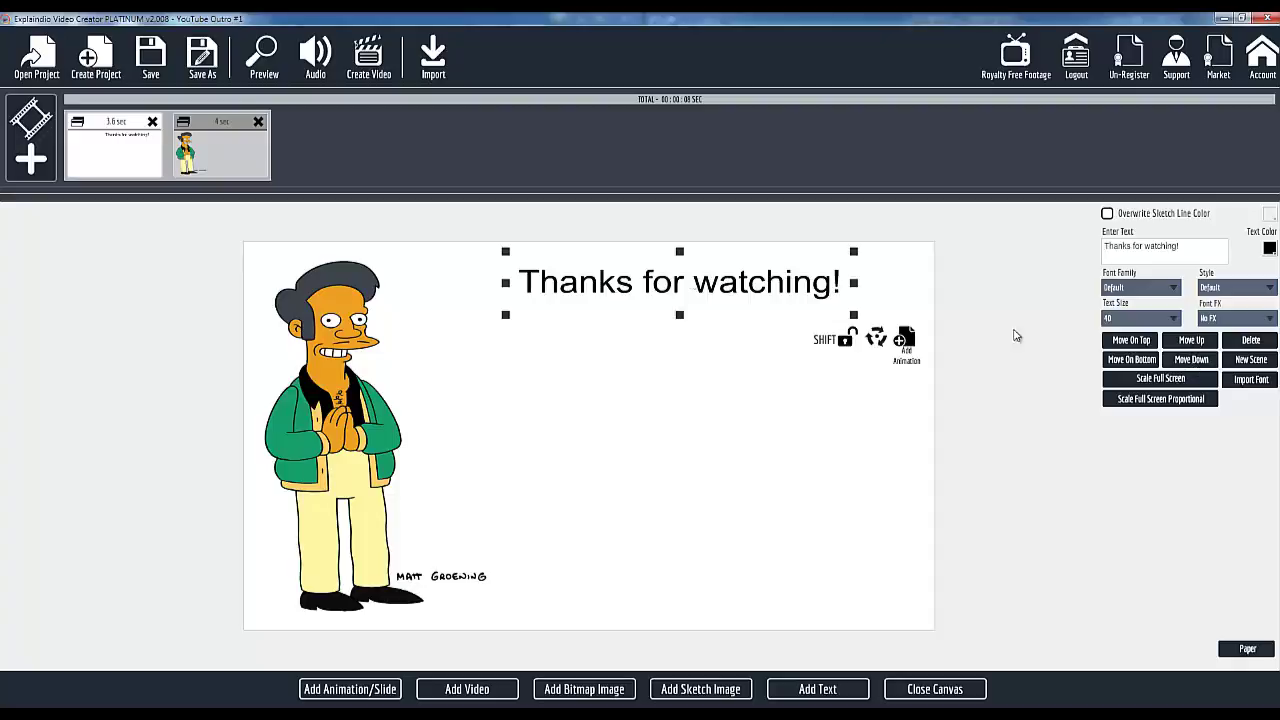
{"action": "left_click", "coordinate": [1135, 343]}
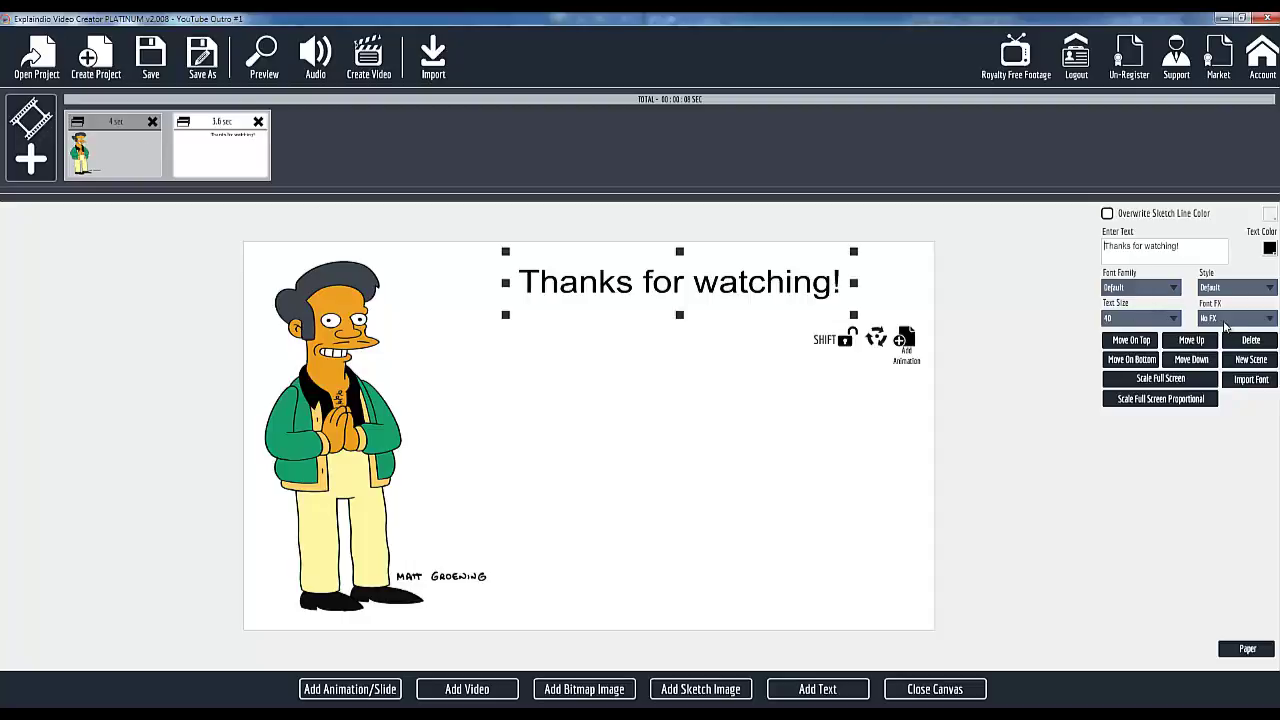
{"action": "left_click", "coordinate": [1225, 320]}
{"action": "left_click", "coordinate": [1226, 322]}
Add an enlarged text box and replace its placeholder with 'Please come again!'
{"action": "left_click", "coordinate": [815, 689]}
{"action": "left_click_drag", "start_coordinate": [600, 443], "coordinate": [668, 449]}
{"action": "mouse_move", "coordinate": [764, 476]}
{"action": "left_mouse_down"}
{"action": "mouse_move", "coordinate": [838, 476]}
{"action": "mouse_move", "coordinate": [819, 478]}
{"action": "left_mouse_up"}
{"action": "left_click_drag", "start_coordinate": [1177, 251], "coordinate": [1040, 246]}
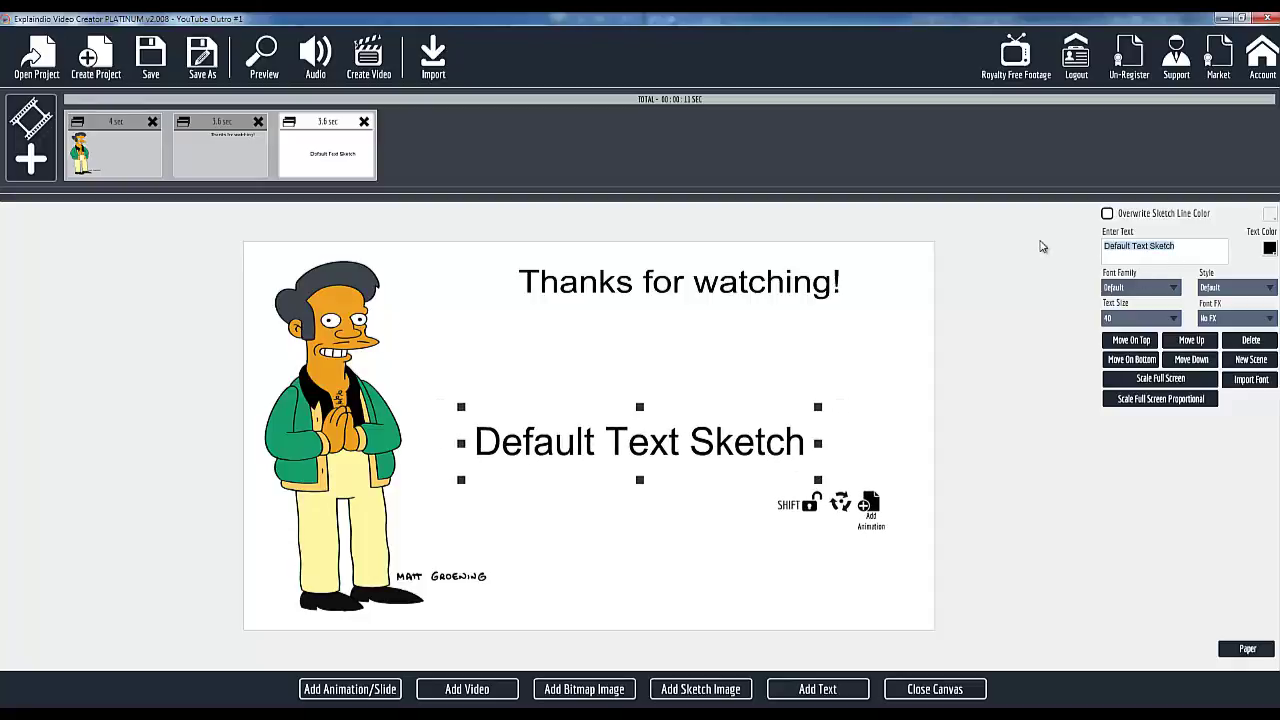
{"action": "key", "text": "BackSpace"}
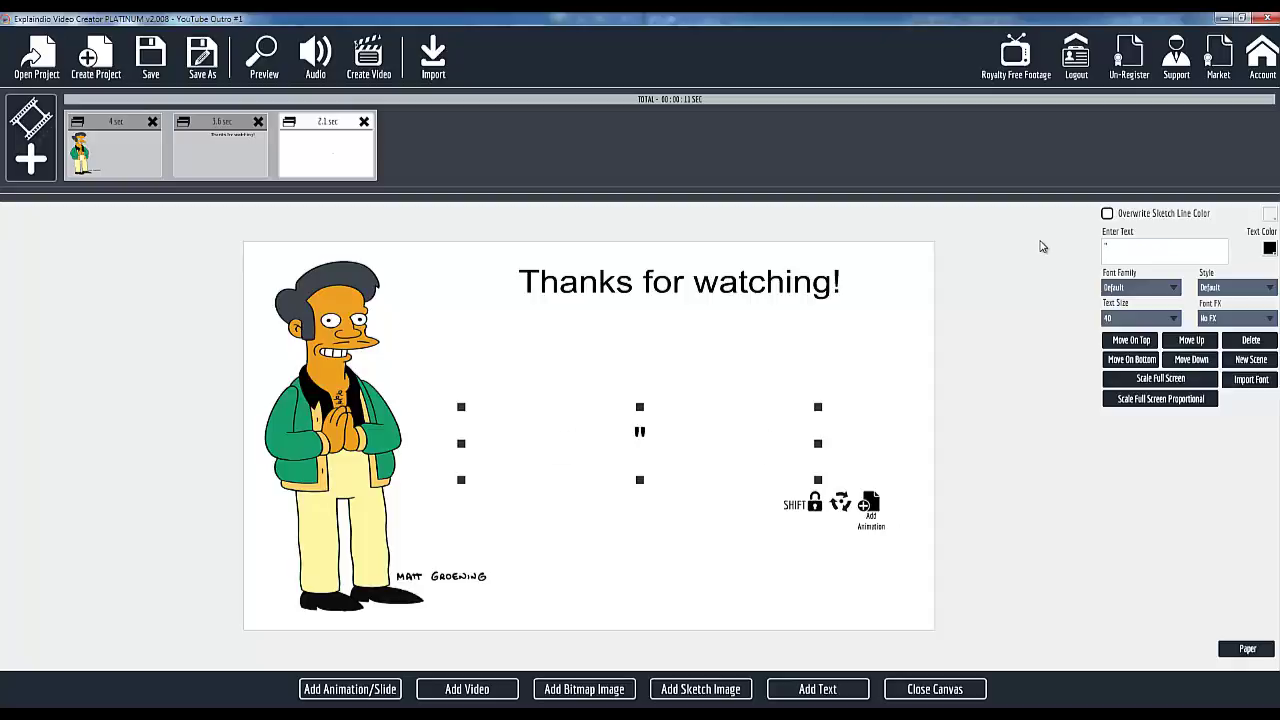
{"action": "type", "text": "\"Please come again!\""}
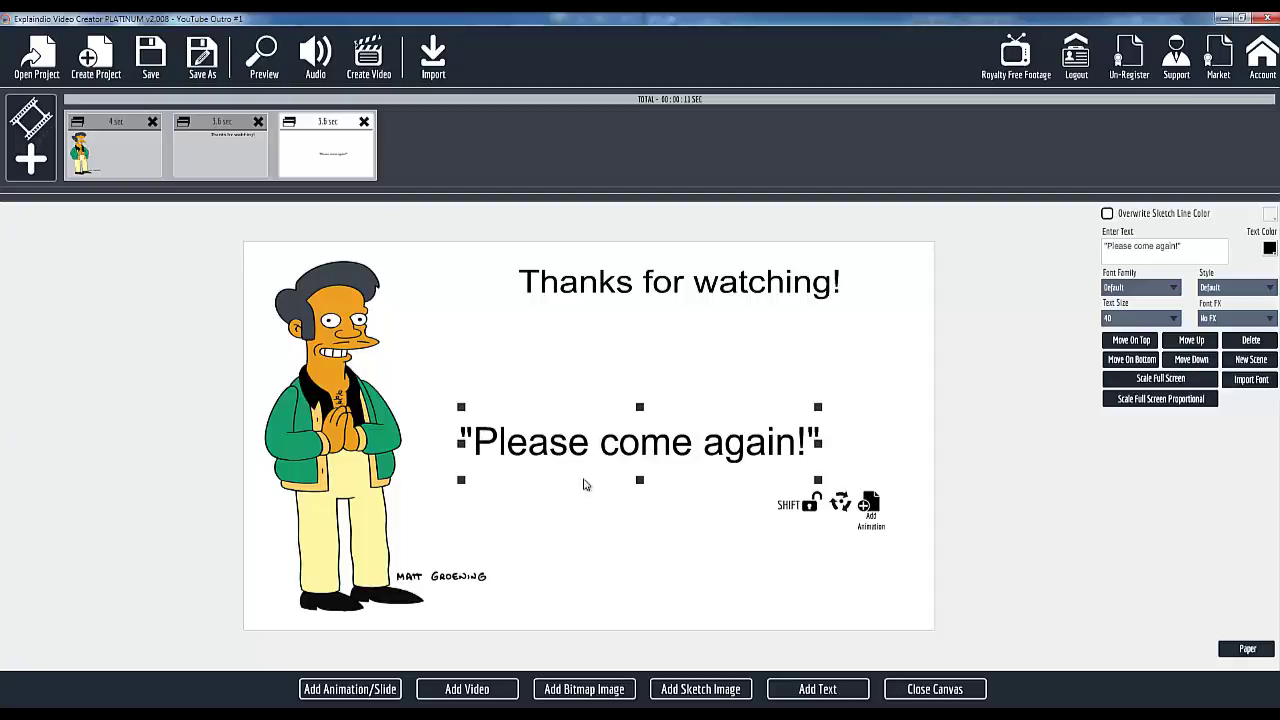
Resize and nudge 'Please come again!' to sit centred beneath the title
{"action": "left_click_drag", "start_coordinate": [657, 447], "coordinate": [711, 427]}
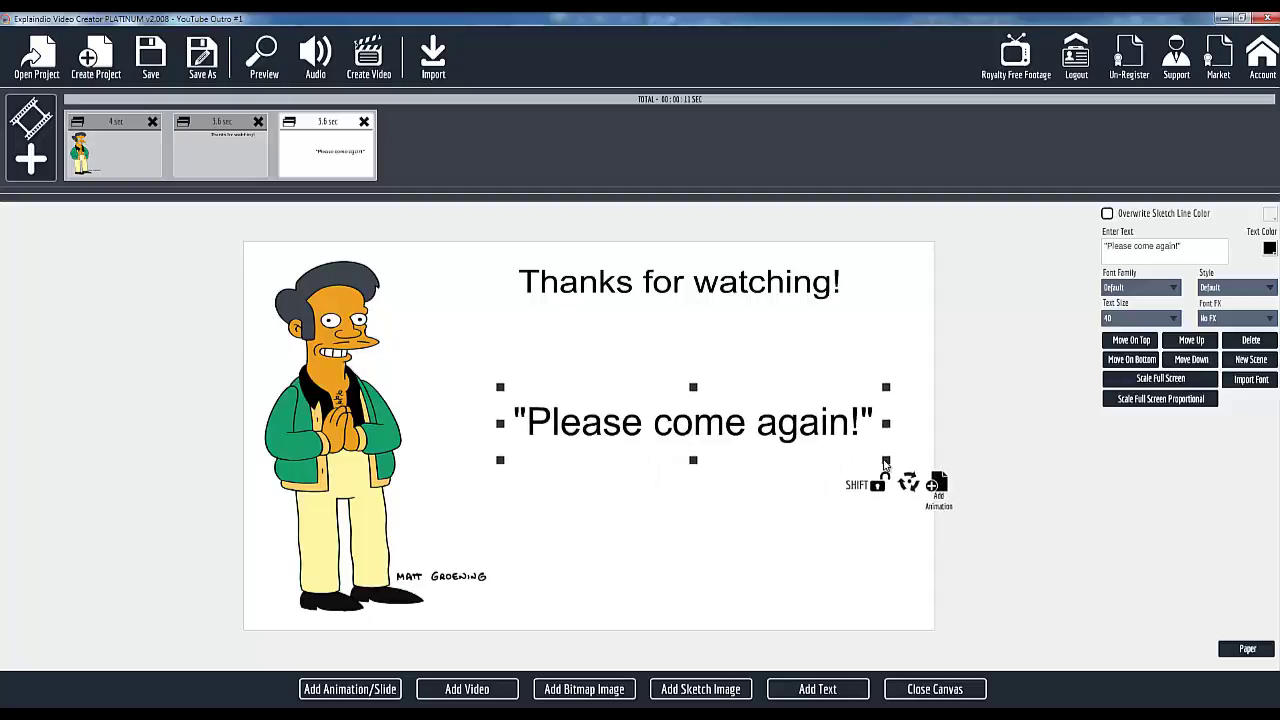
{"action": "left_click_drag", "start_coordinate": [885, 462], "coordinate": [865, 458]}
{"action": "left_click_drag", "start_coordinate": [737, 431], "coordinate": [722, 408]}
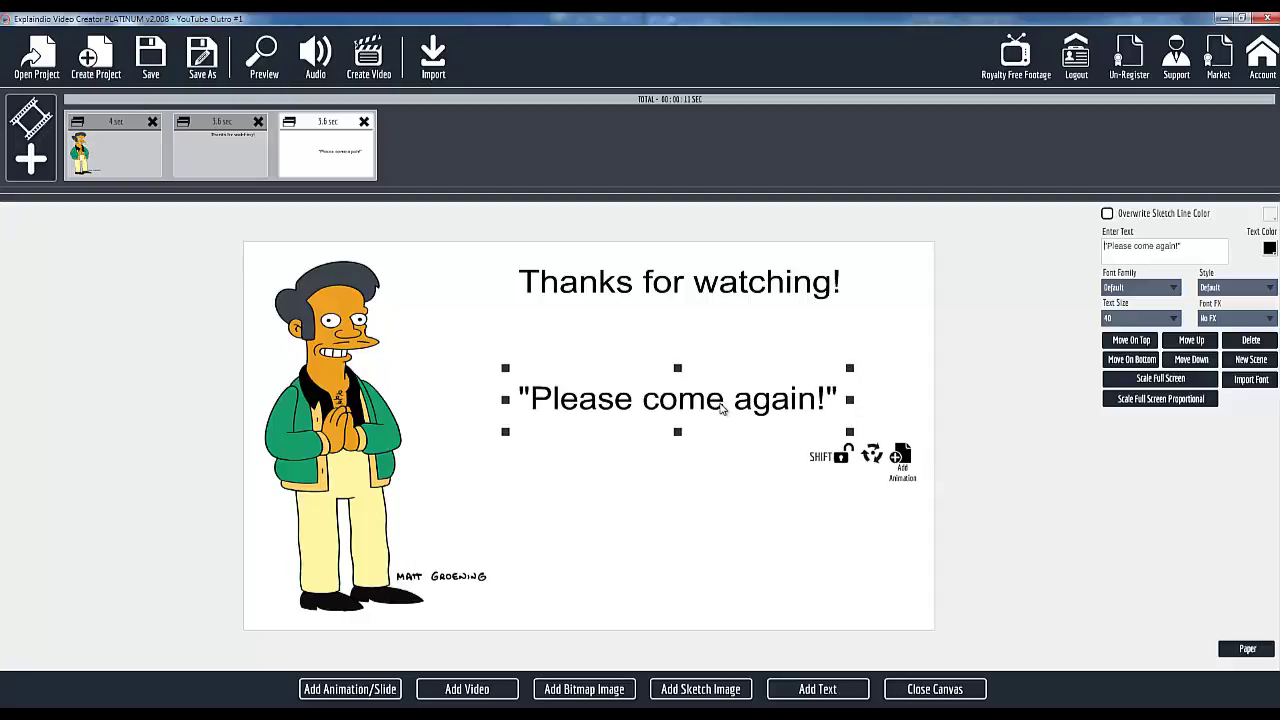
{"action": "left_click_drag", "start_coordinate": [721, 407], "coordinate": [720, 408]}
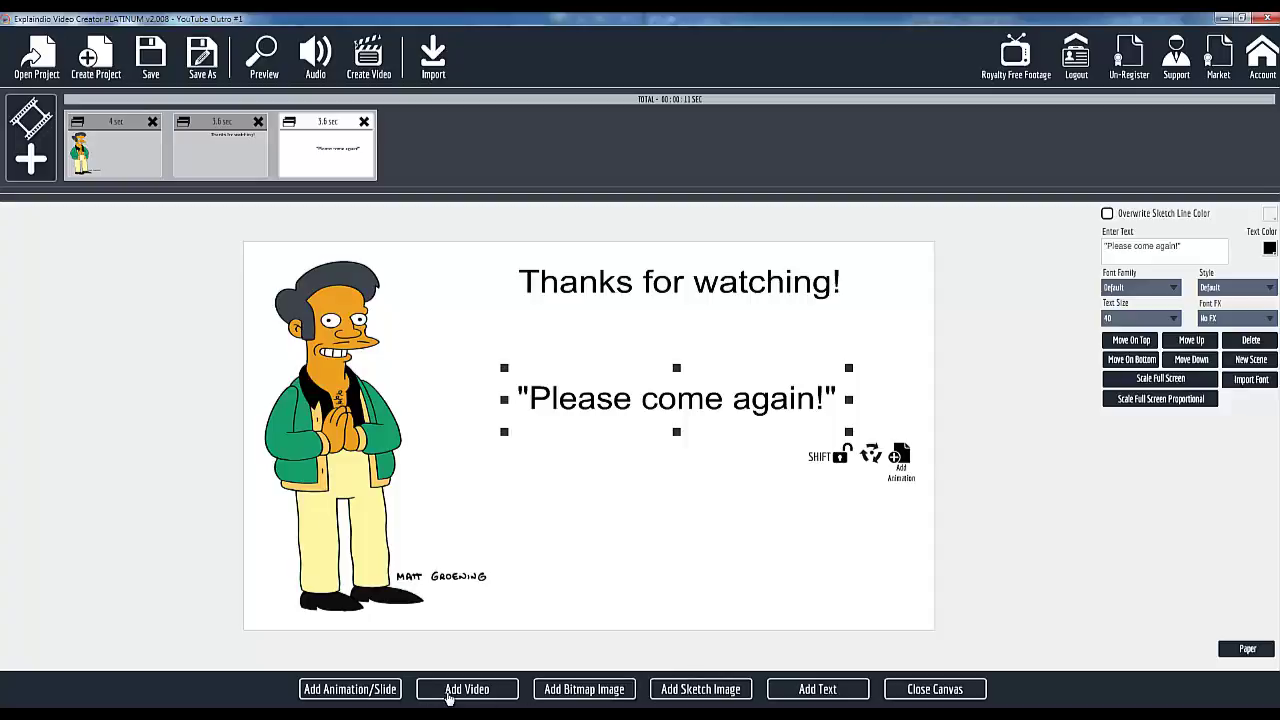
Add a new text box near the bottom of the canvas and enlarge it
{"action": "left_click", "coordinate": [819, 698]}
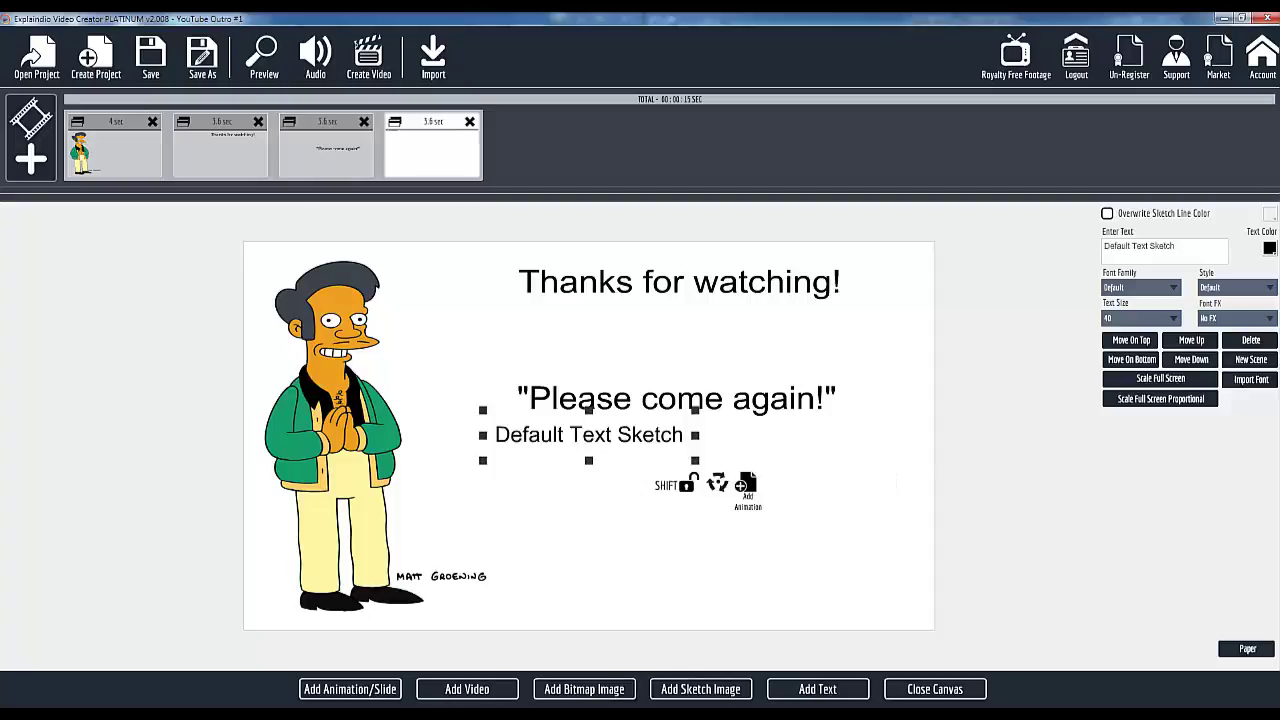
{"action": "mouse_move", "coordinate": [612, 450]}
{"action": "left_mouse_down"}
{"action": "mouse_move", "coordinate": [668, 541]}
{"action": "mouse_move", "coordinate": [733, 545]}
{"action": "left_mouse_up"}
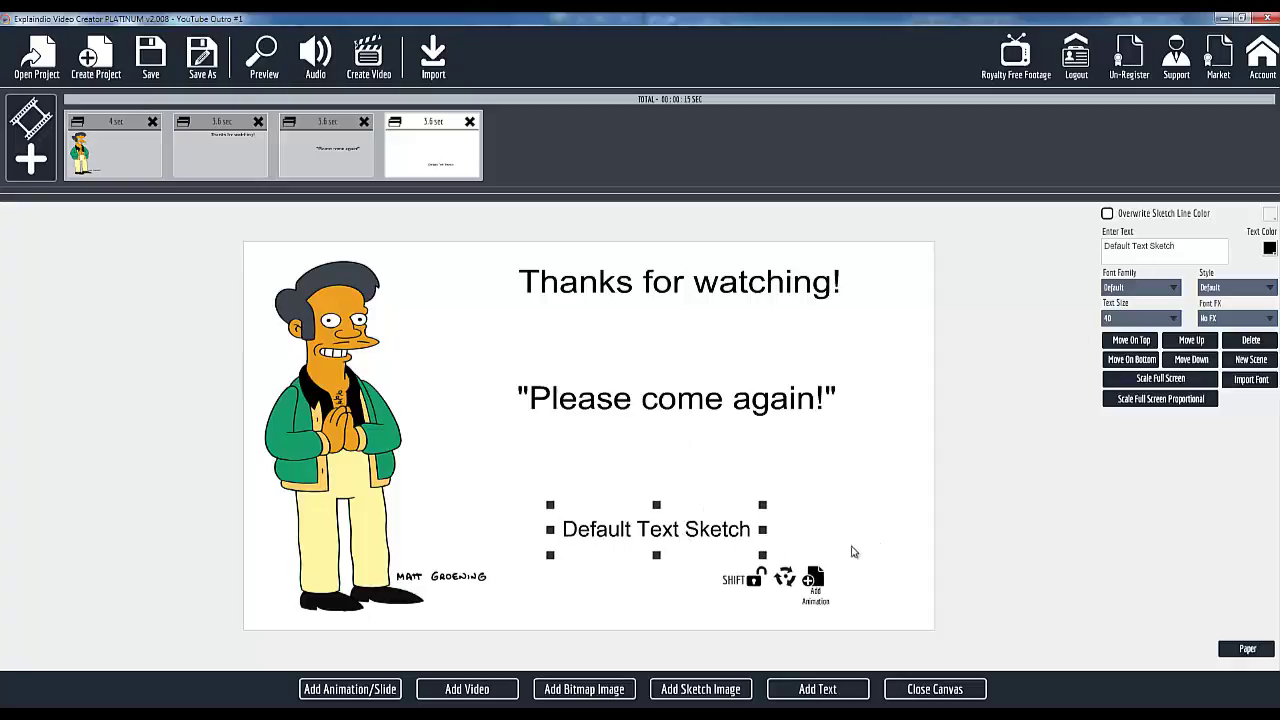
{"action": "mouse_move", "coordinate": [763, 556]}
{"action": "left_mouse_down"}
{"action": "mouse_move", "coordinate": [875, 572]}
{"action": "mouse_move", "coordinate": [855, 573]}
{"action": "left_mouse_up"}
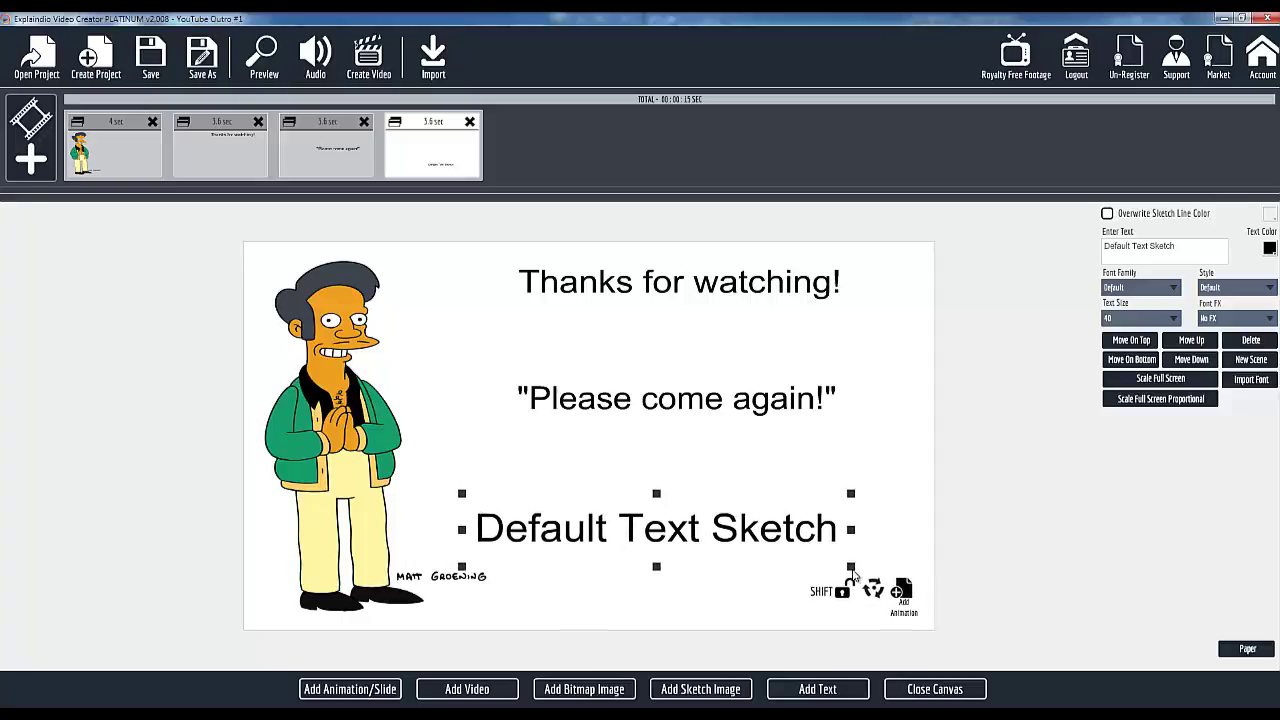
Replace the placeholder with 'Check out my review & bonus!' and shrink the box to fit
{"action": "left_click_drag", "start_coordinate": [1202, 252], "coordinate": [1026, 255]}
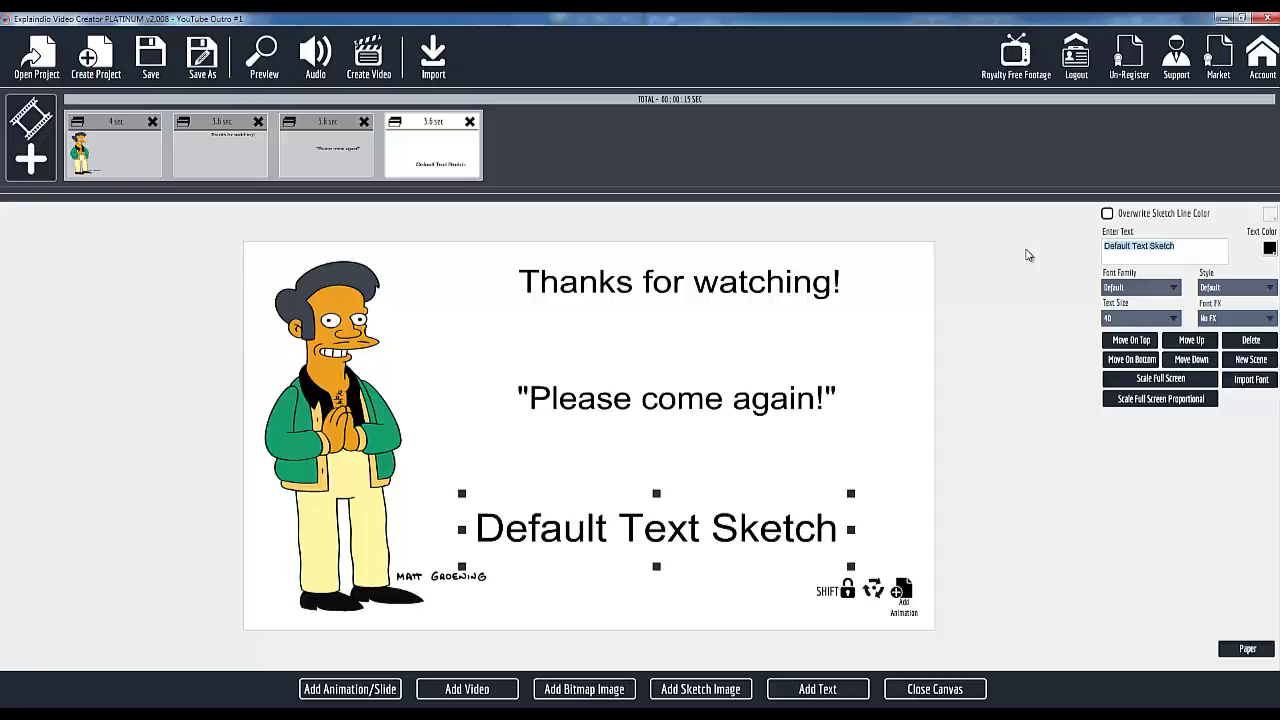
{"action": "type", "text": "Check"}
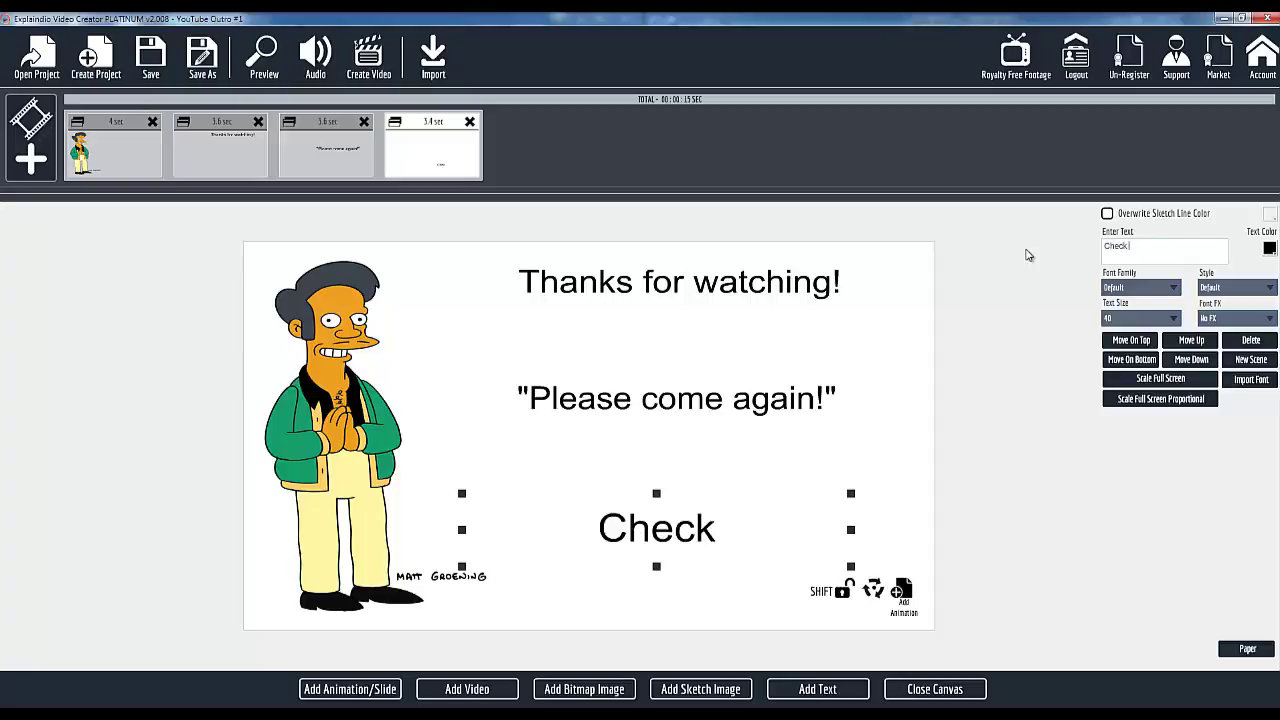
{"action": "type", "text": " out my review &"}
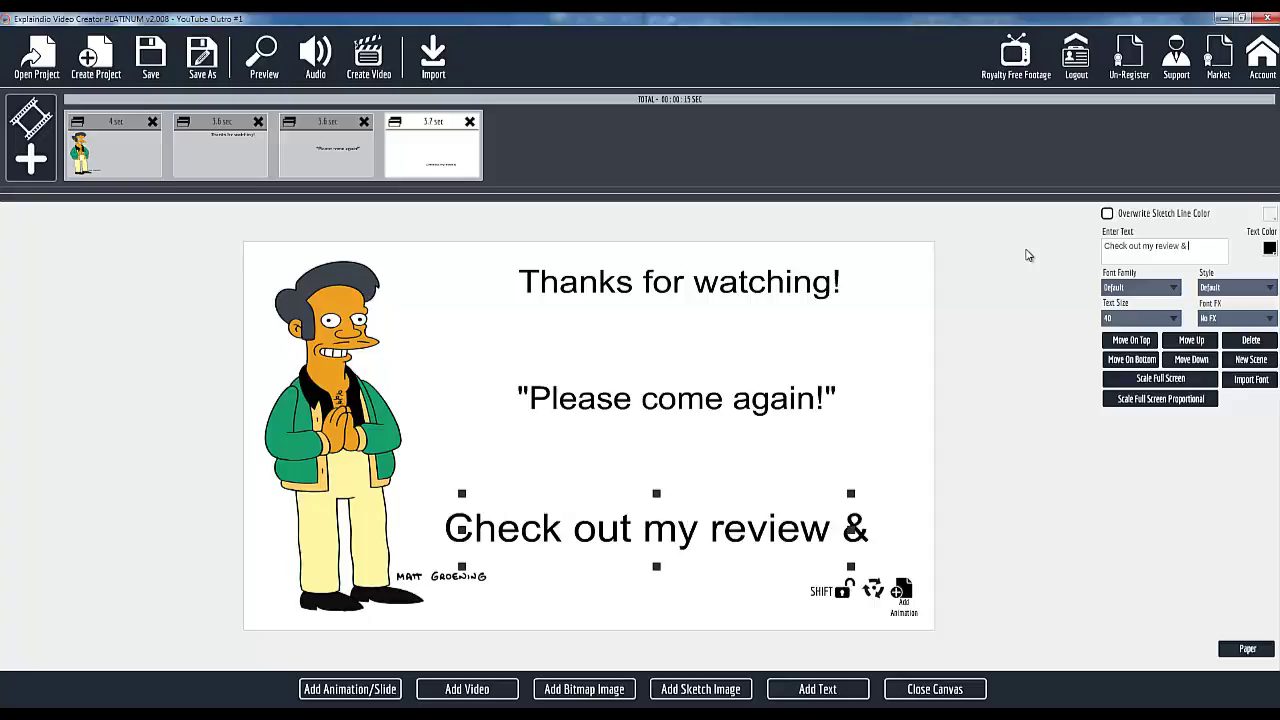
{"action": "type", "text": " F"}
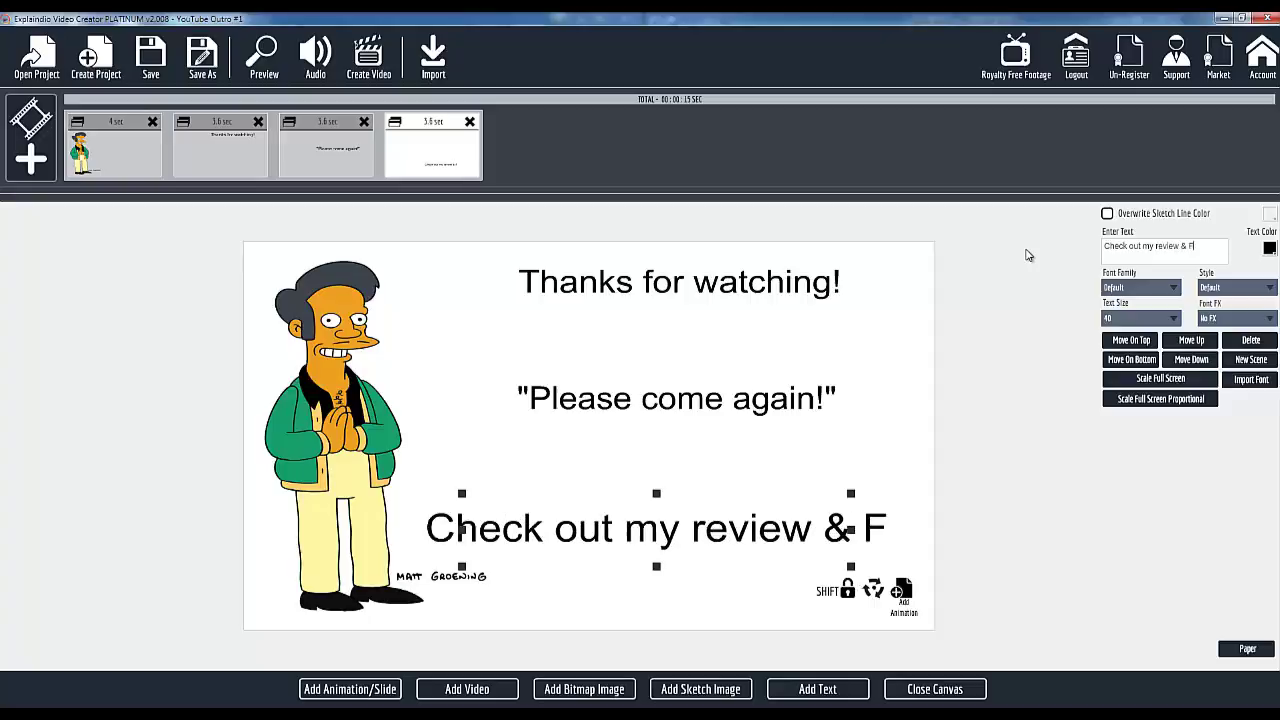
{"action": "type", "text": "REE bonus!"}
{"action": "key", "text": "BackSpace"}
{"action": "key", "text": "BackSpace"}
{"action": "key", "text": "BackSpace"}
{"action": "key", "text": "BackSpace"}
{"action": "key", "text": "BackSpace"}
{"action": "key", "text": "BackSpace"}
{"action": "key", "text": "BackSpace"}
{"action": "key", "text": "BackSpace"}
{"action": "key", "text": "BackSpace"}
{"action": "key", "text": "BackSpace"}
{"action": "key", "text": "BackSpace"}
{"action": "key", "text": "BackSpace"}
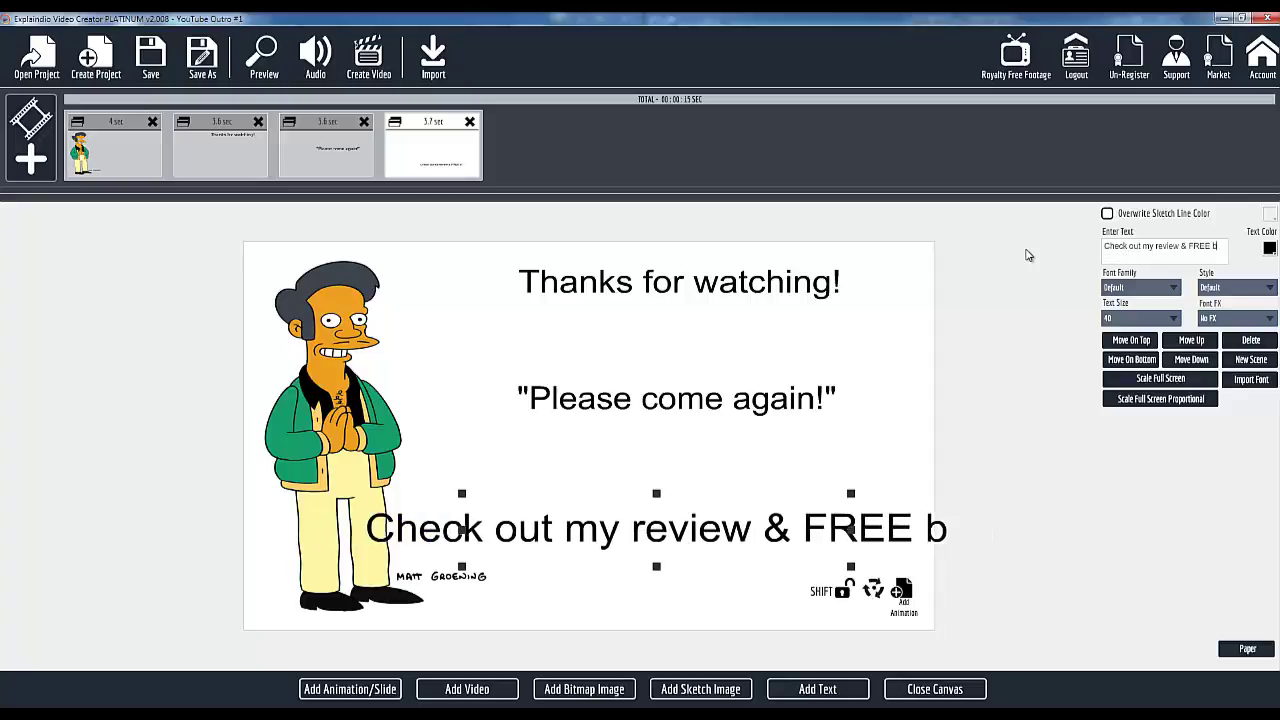
{"action": "type", "text": "bonus!"}
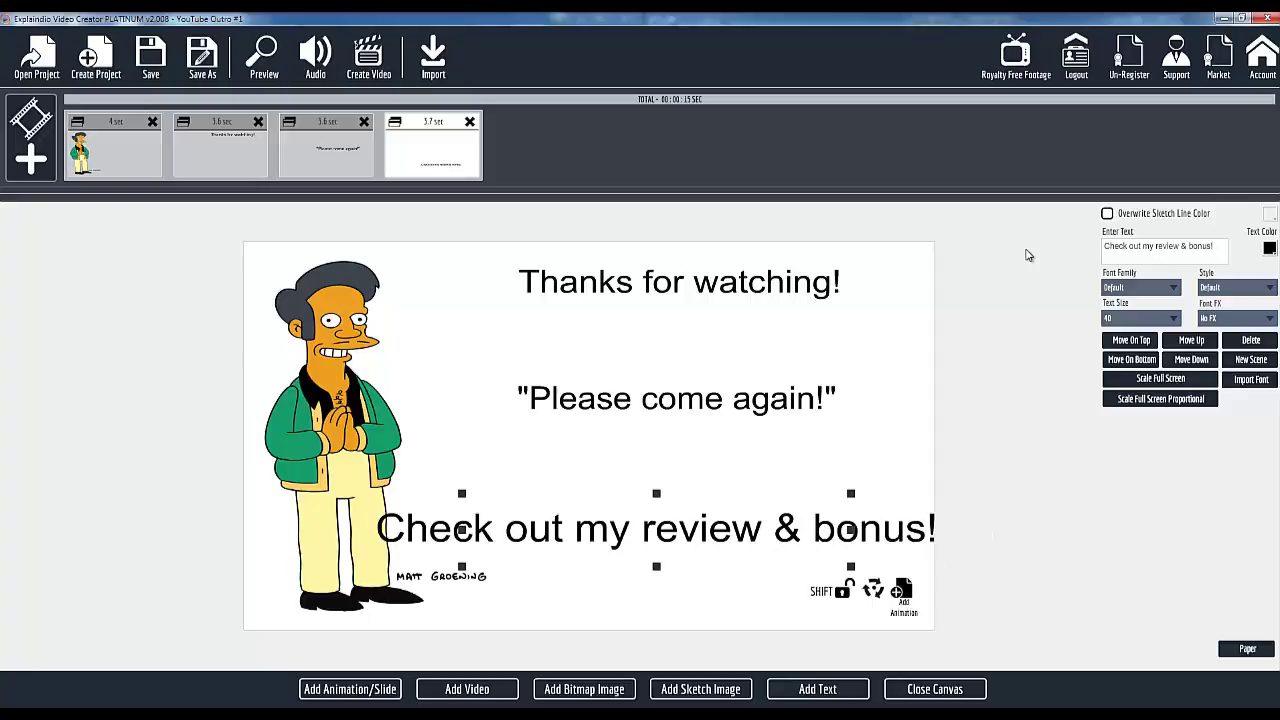
{"action": "left_click_drag", "start_coordinate": [1156, 246], "coordinate": [1210, 272]}
{"action": "left_click", "coordinate": [1179, 244]}
{"action": "left_click_drag", "start_coordinate": [856, 568], "coordinate": [720, 542]}
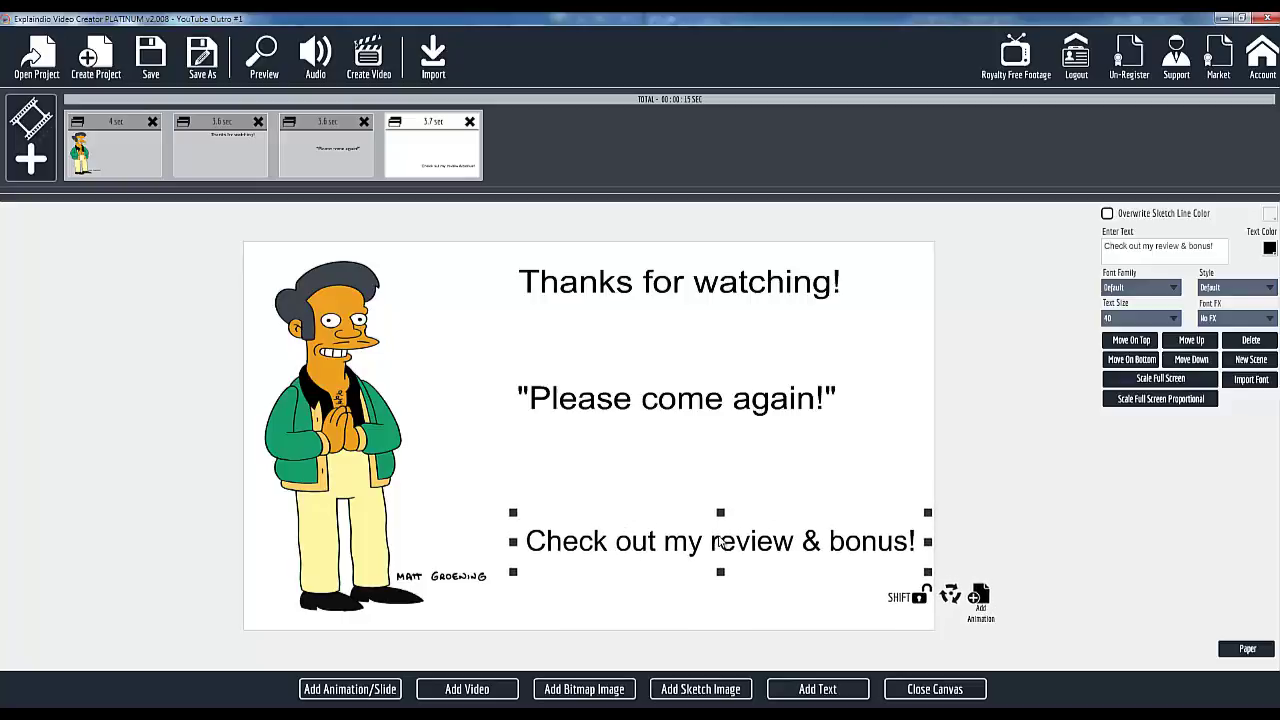
Nudge 'Please come again!' and 'Thanks for watching!' slightly right to align with the bonus line
{"action": "left_click", "coordinate": [726, 412]}
{"action": "left_click_drag", "start_coordinate": [731, 407], "coordinate": [749, 415]}
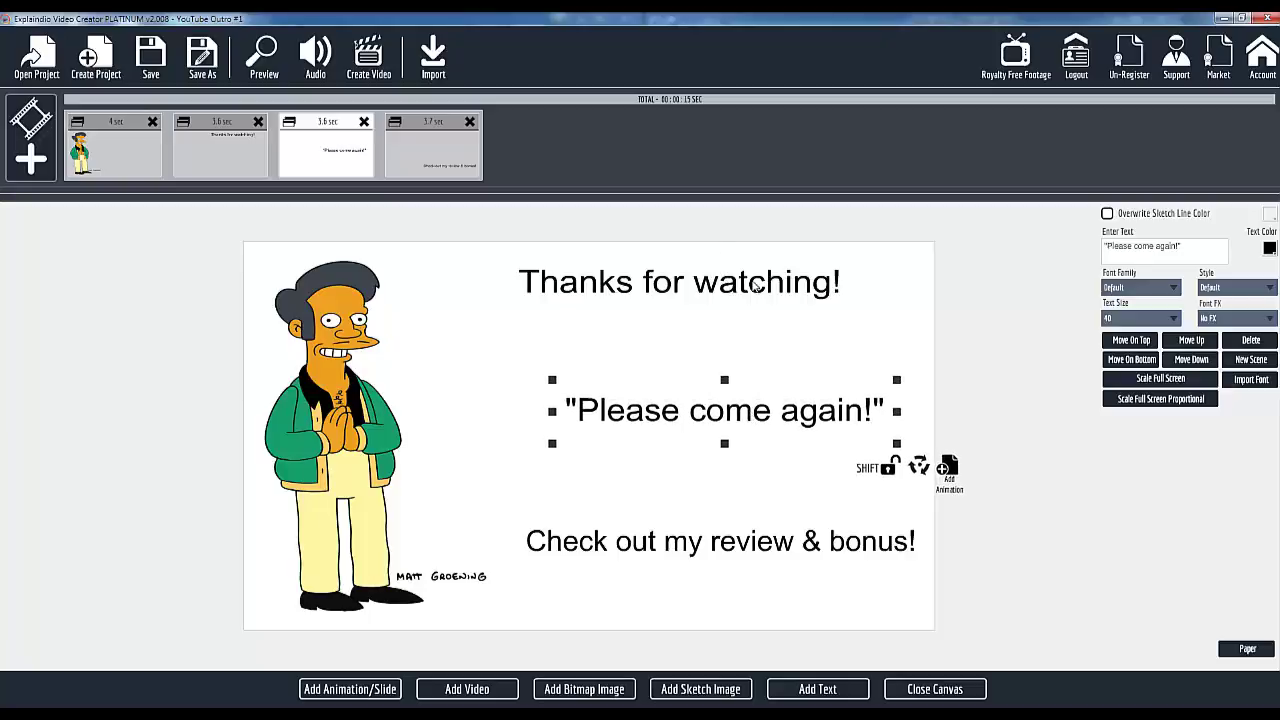
{"action": "left_click", "coordinate": [748, 286]}
{"action": "left_click_drag", "start_coordinate": [751, 285], "coordinate": [759, 282]}
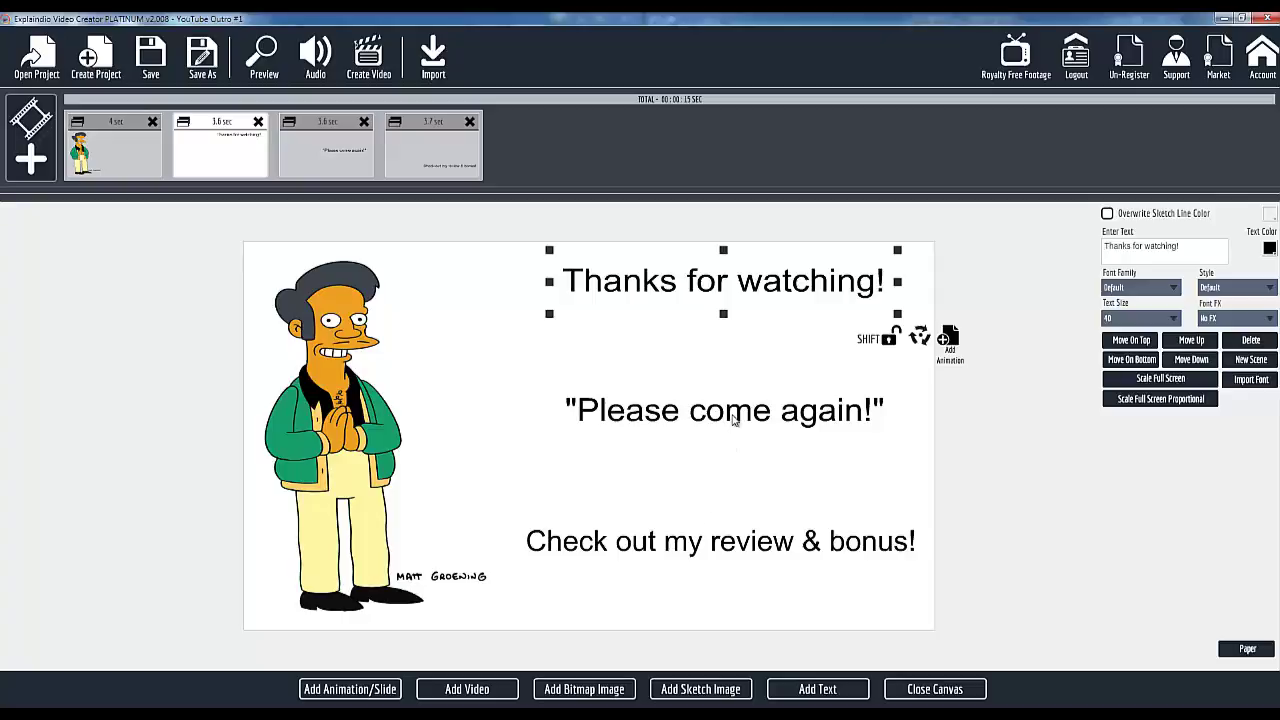
{"action": "left_click", "coordinate": [730, 420]}
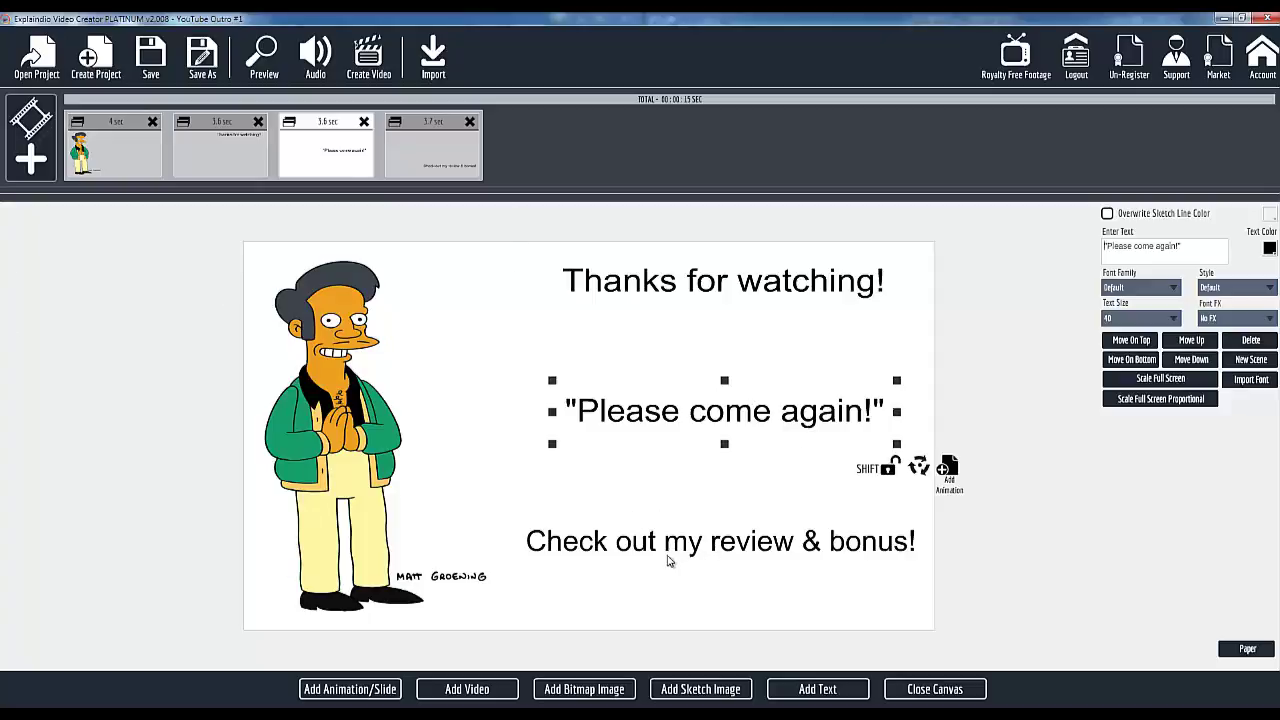
Leave canvas editing and play a full outro preview from the Apu slide, then close it
{"action": "left_click", "coordinate": [944, 692]}
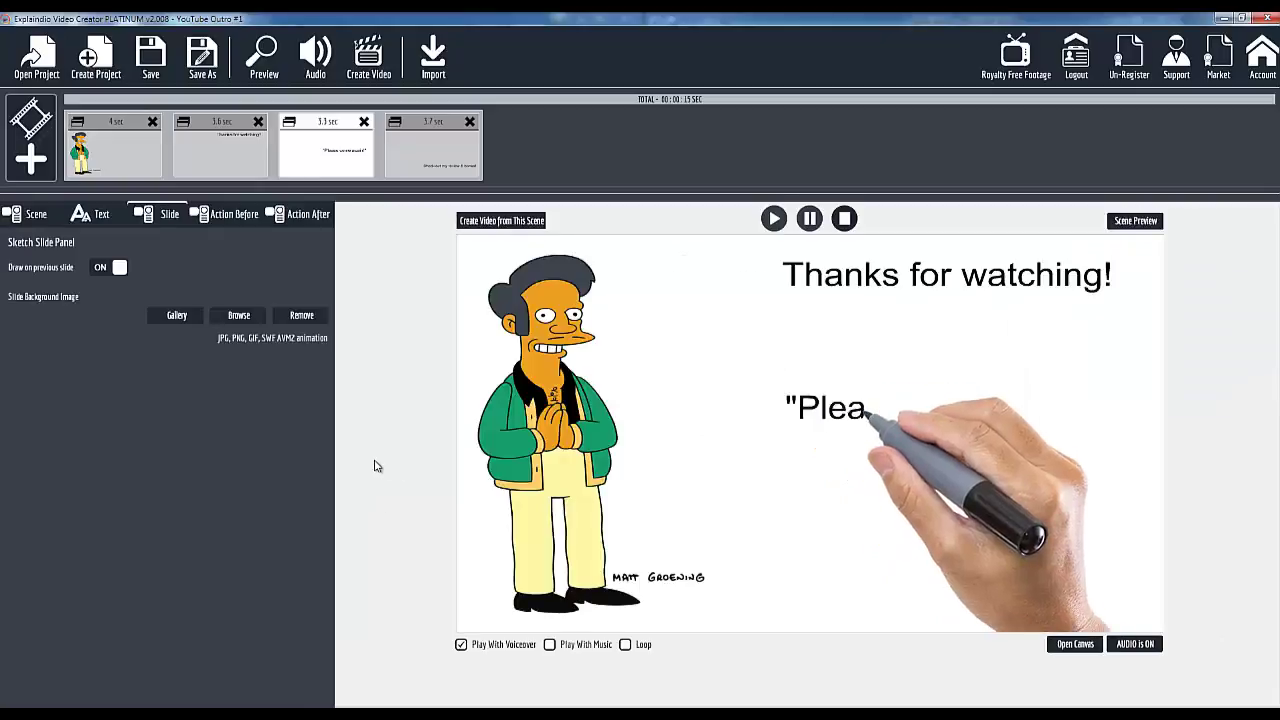
{"action": "left_click", "coordinate": [90, 120]}
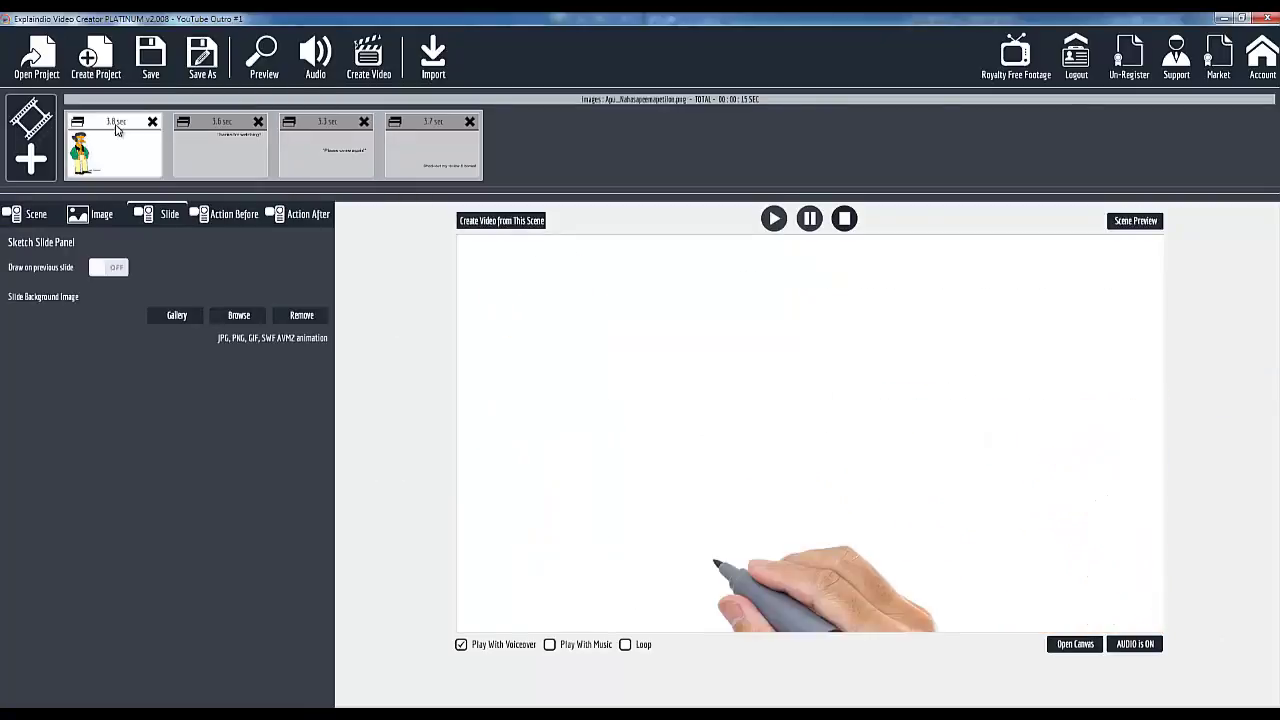
{"action": "left_click", "coordinate": [260, 72]}
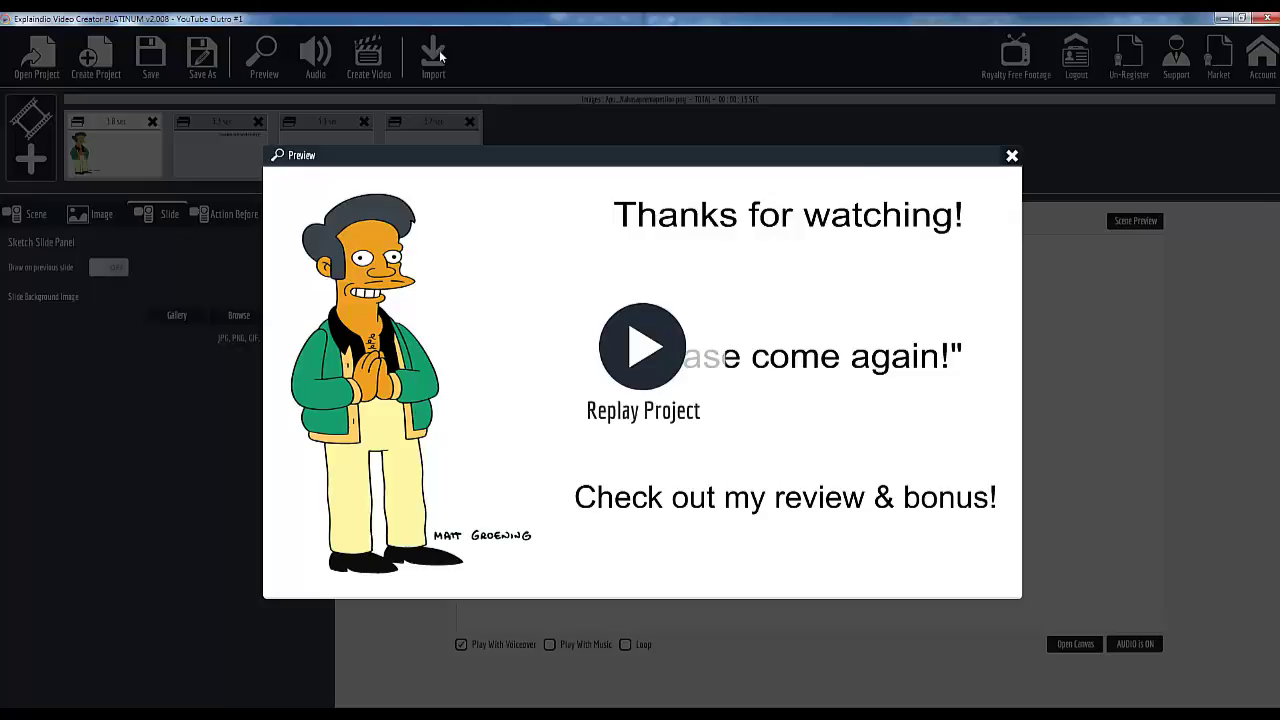
{"action": "left_click", "coordinate": [1012, 158]}
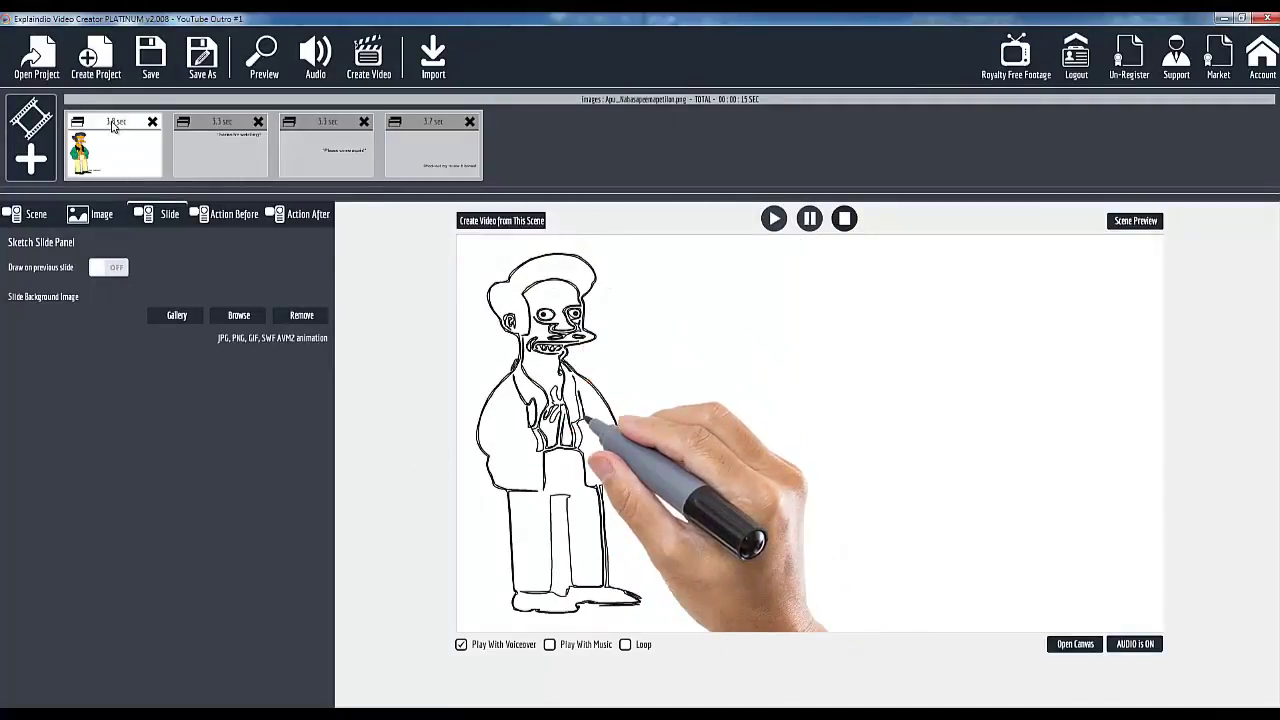
Keep the exit animation as Nothing on the Apu and 'Thanks for watching!' scenes
{"action": "left_click", "coordinate": [228, 214]}
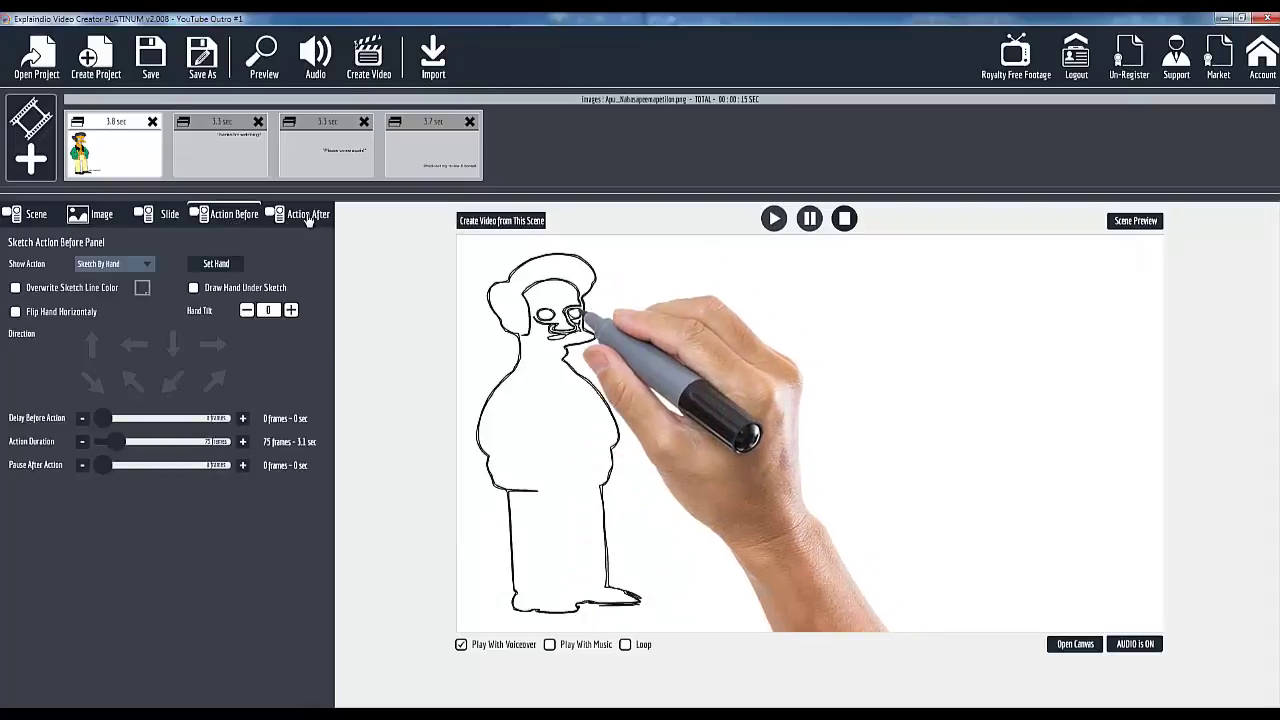
{"action": "left_click", "coordinate": [283, 220]}
{"action": "left_click", "coordinate": [117, 265]}
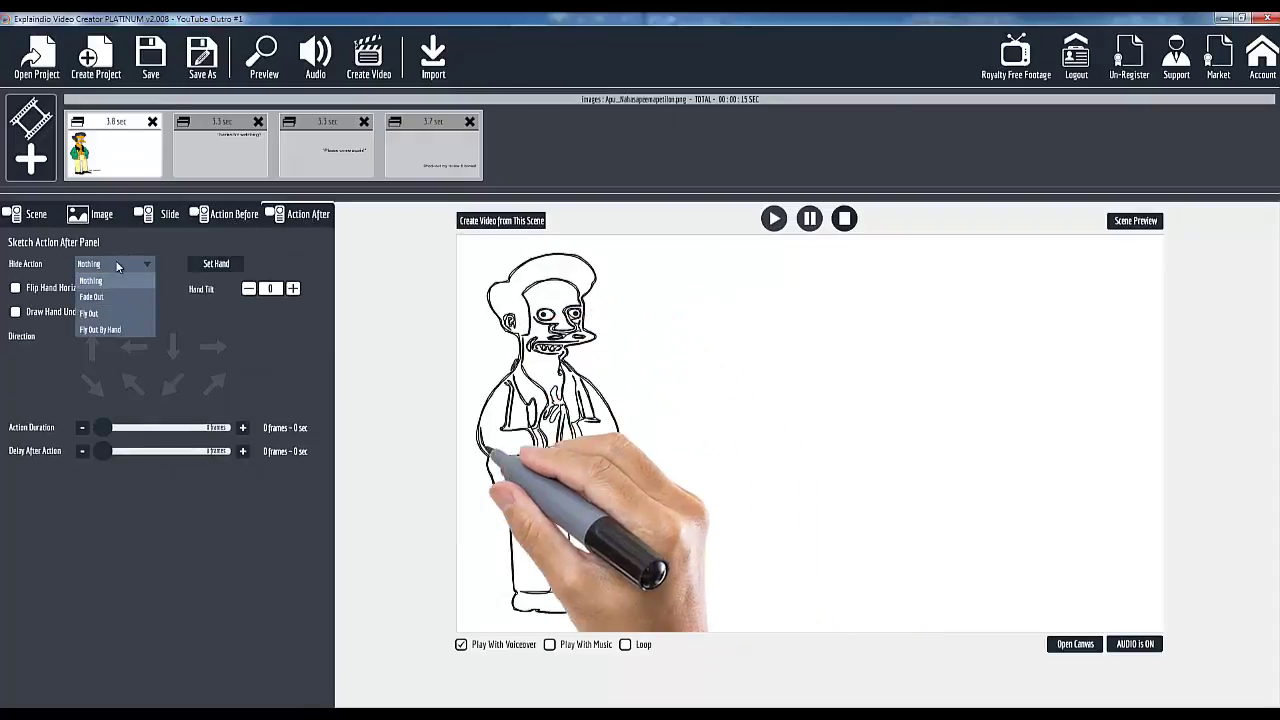
{"action": "left_click", "coordinate": [117, 281]}
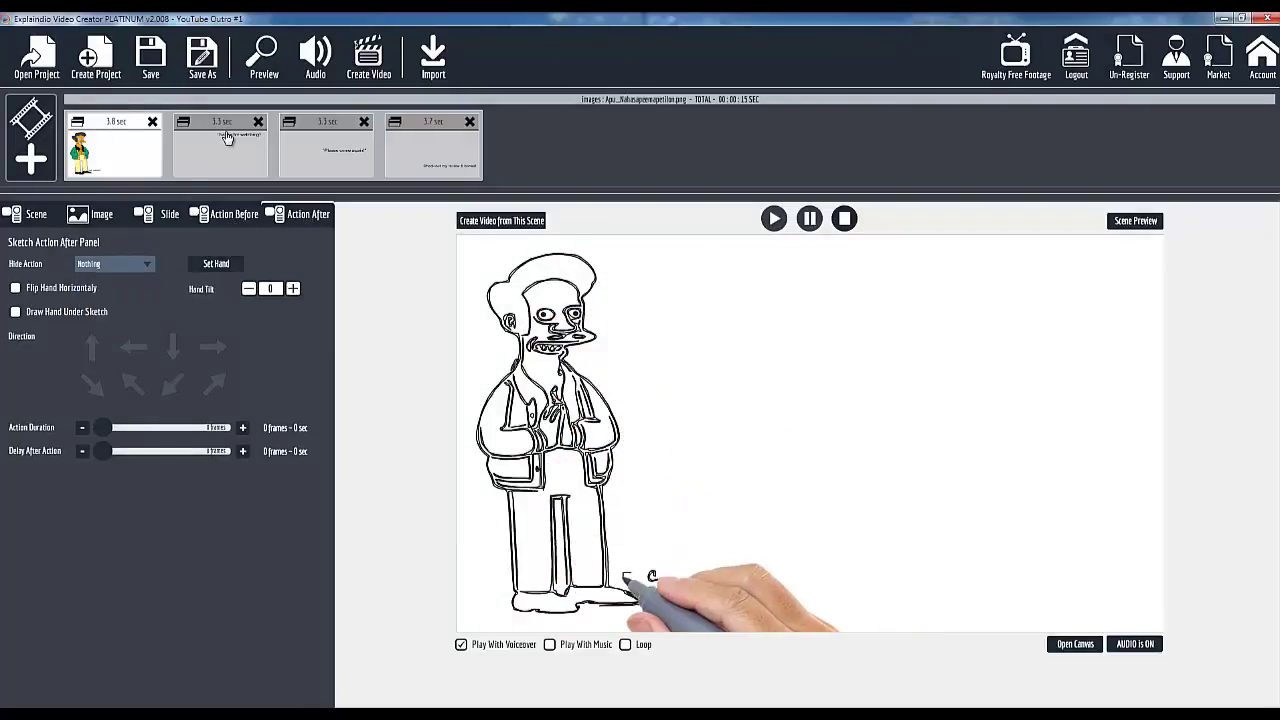
{"action": "left_click", "coordinate": [219, 125]}
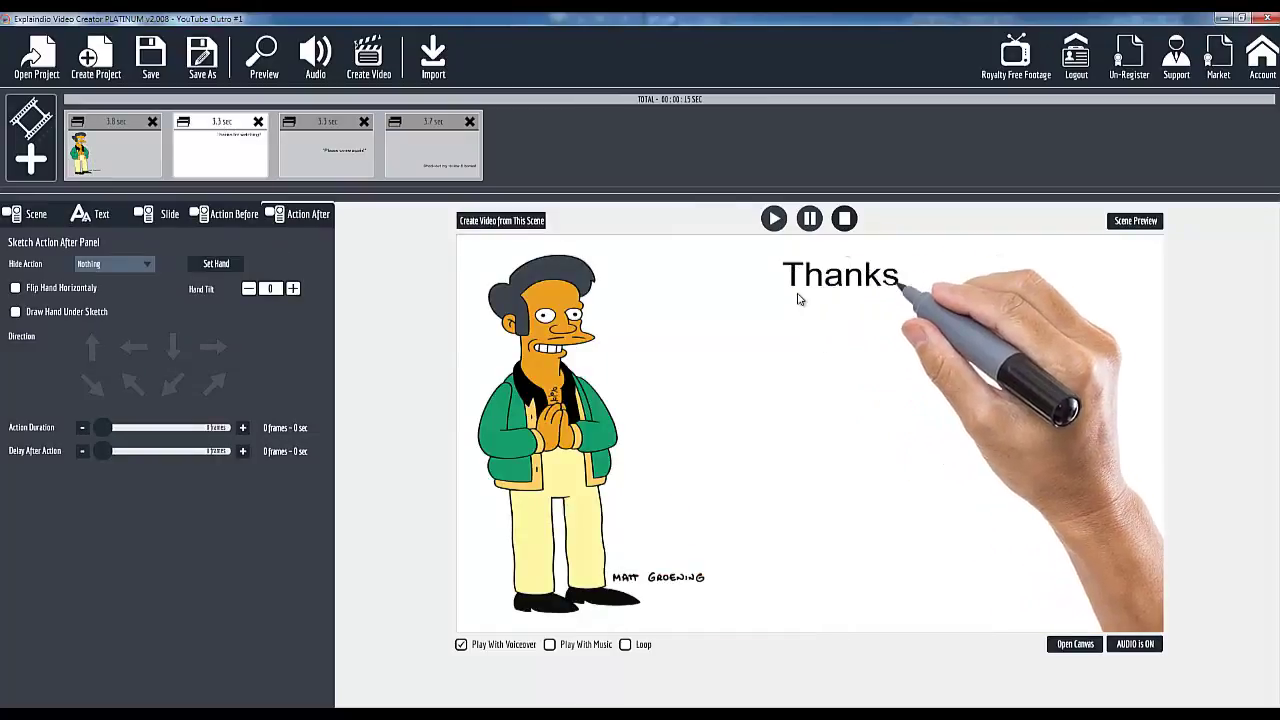
{"action": "left_click", "coordinate": [117, 264]}
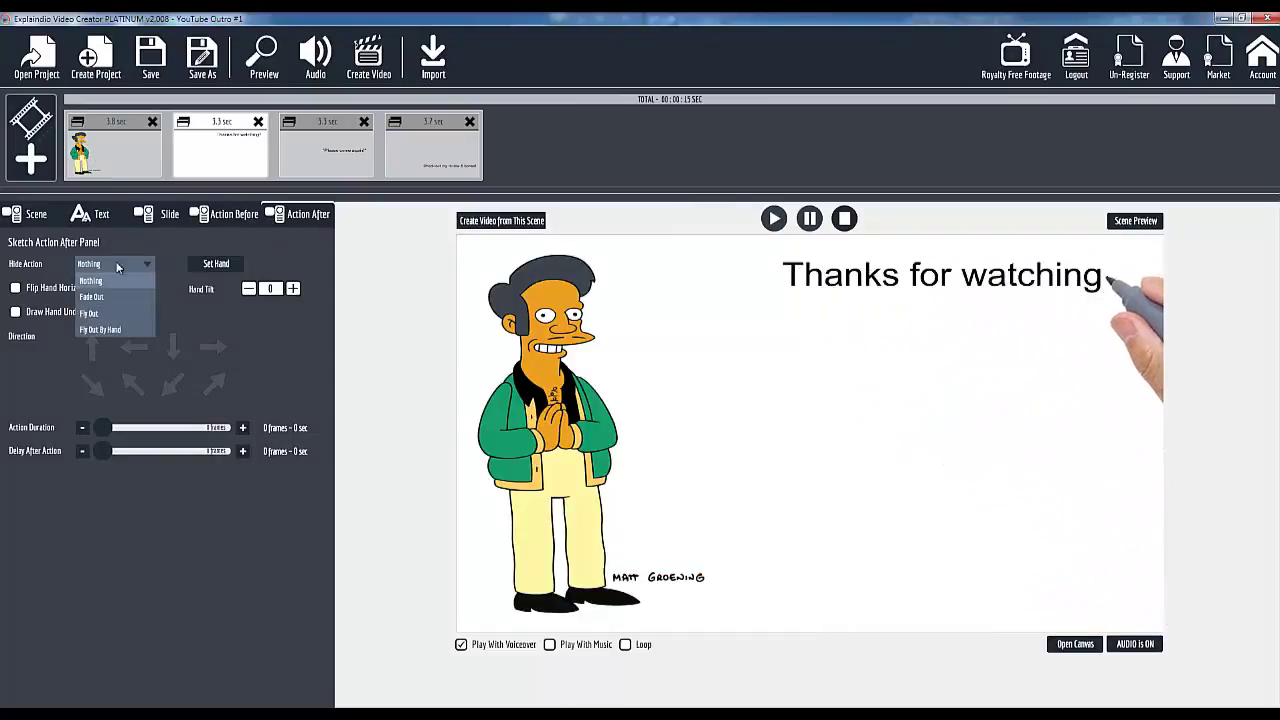
{"action": "left_click", "coordinate": [117, 281]}
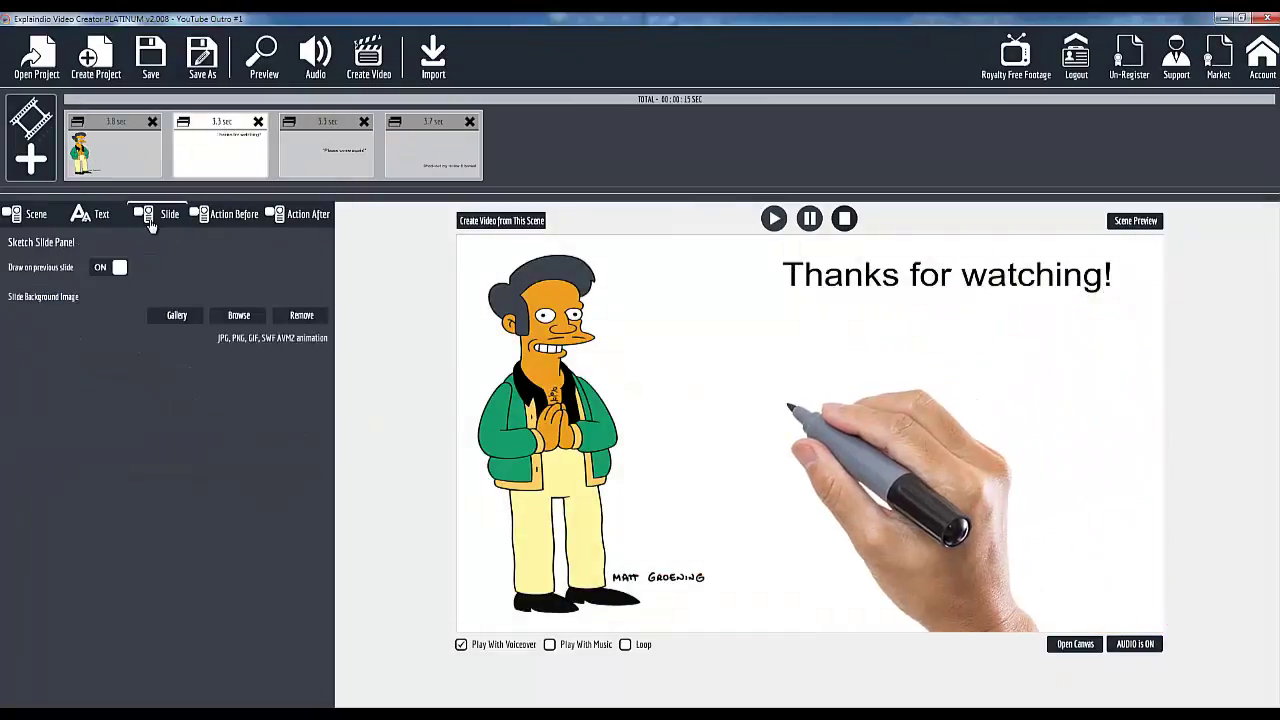
Set the 'Thanks for watching!' title's entrance to sketch without the drawing hand
{"action": "left_click", "coordinate": [228, 220]}
{"action": "left_click", "coordinate": [298, 220]}
{"action": "left_click", "coordinate": [226, 214]}
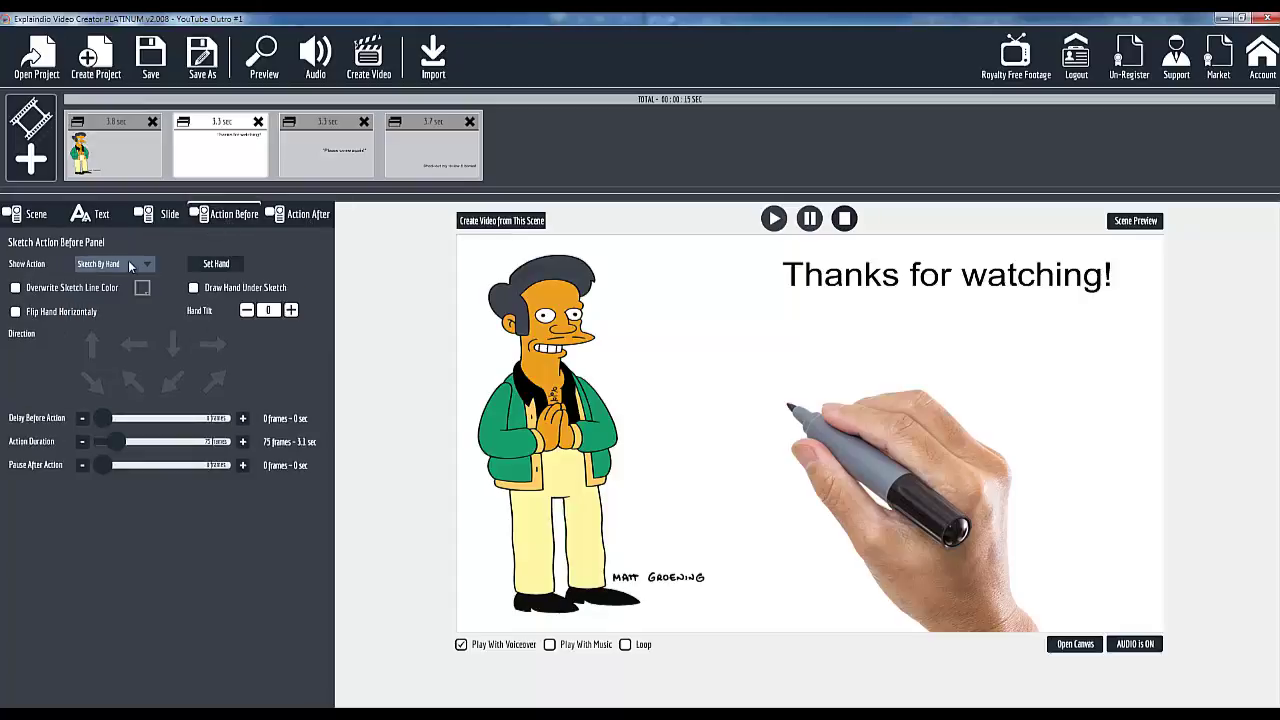
{"action": "left_click", "coordinate": [130, 265]}
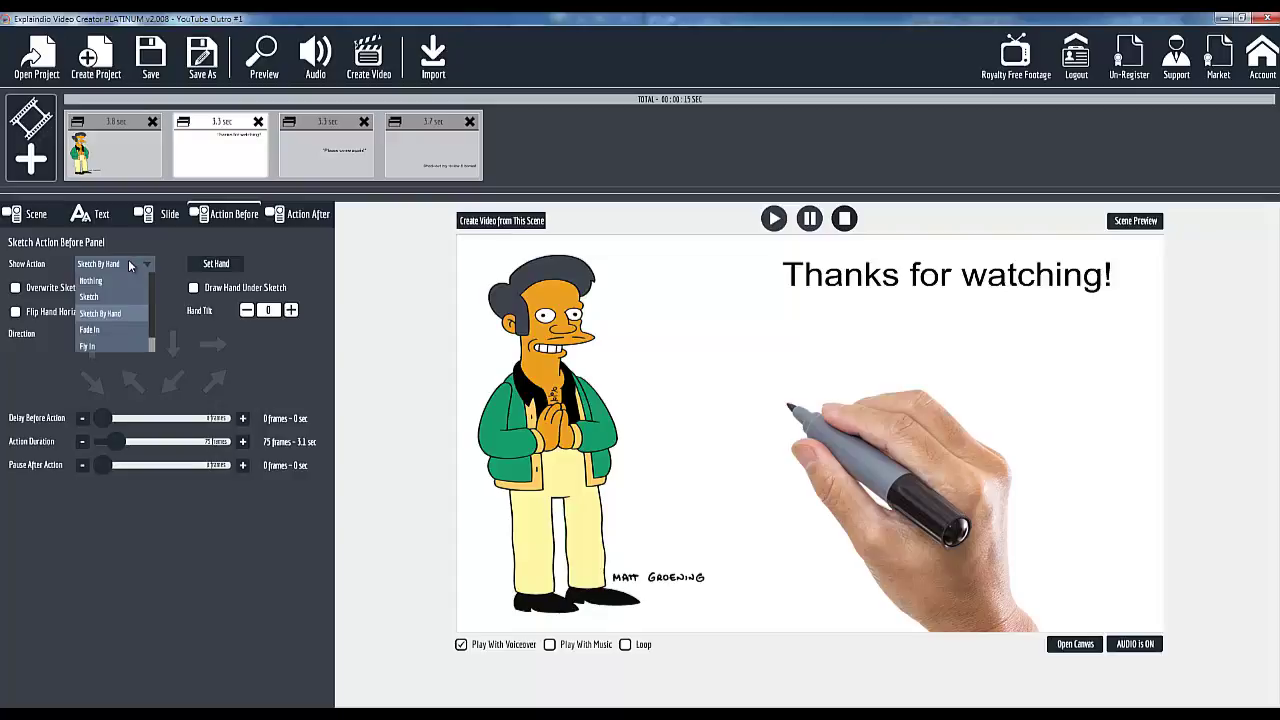
{"action": "left_click", "coordinate": [110, 297]}
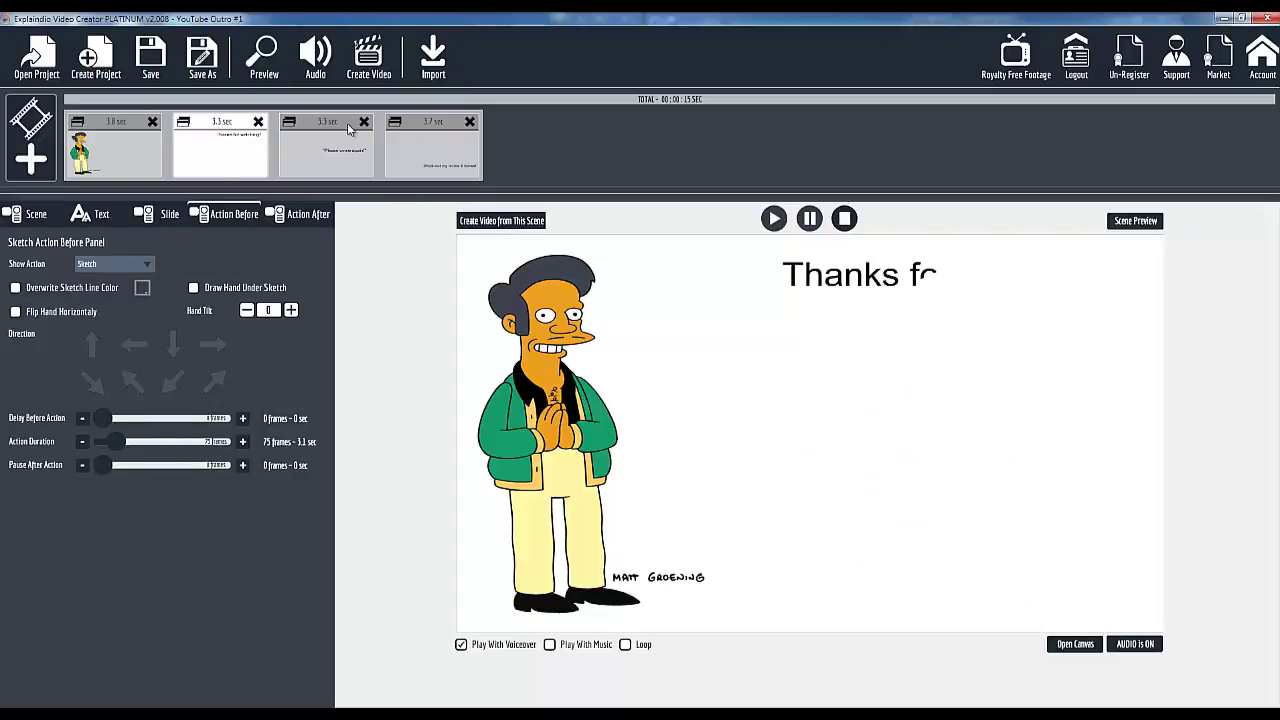
Set scenes 3 and 4 to Sketch without the hand, then preview from the Apu scene
{"action": "left_click", "coordinate": [349, 128]}
{"action": "left_click", "coordinate": [110, 264]}
{"action": "left_click", "coordinate": [97, 300]}
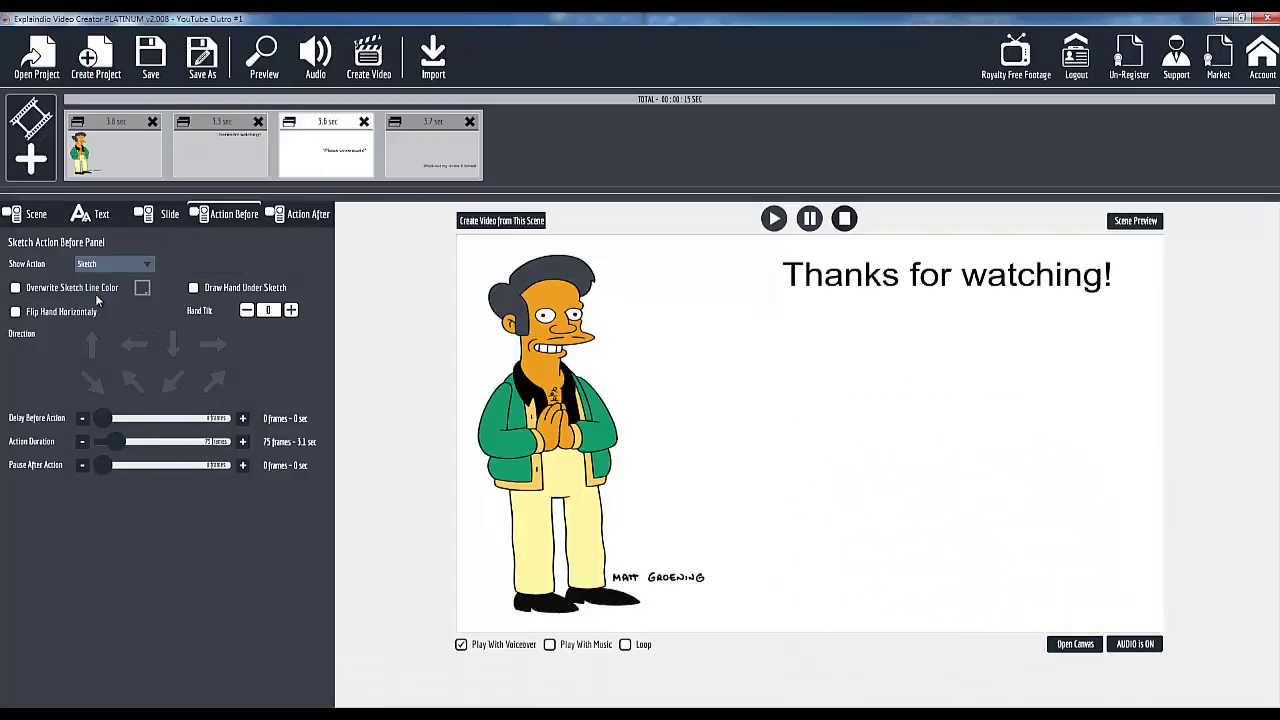
{"action": "left_click", "coordinate": [441, 128]}
{"action": "left_click", "coordinate": [110, 264]}
{"action": "left_click", "coordinate": [100, 298]}
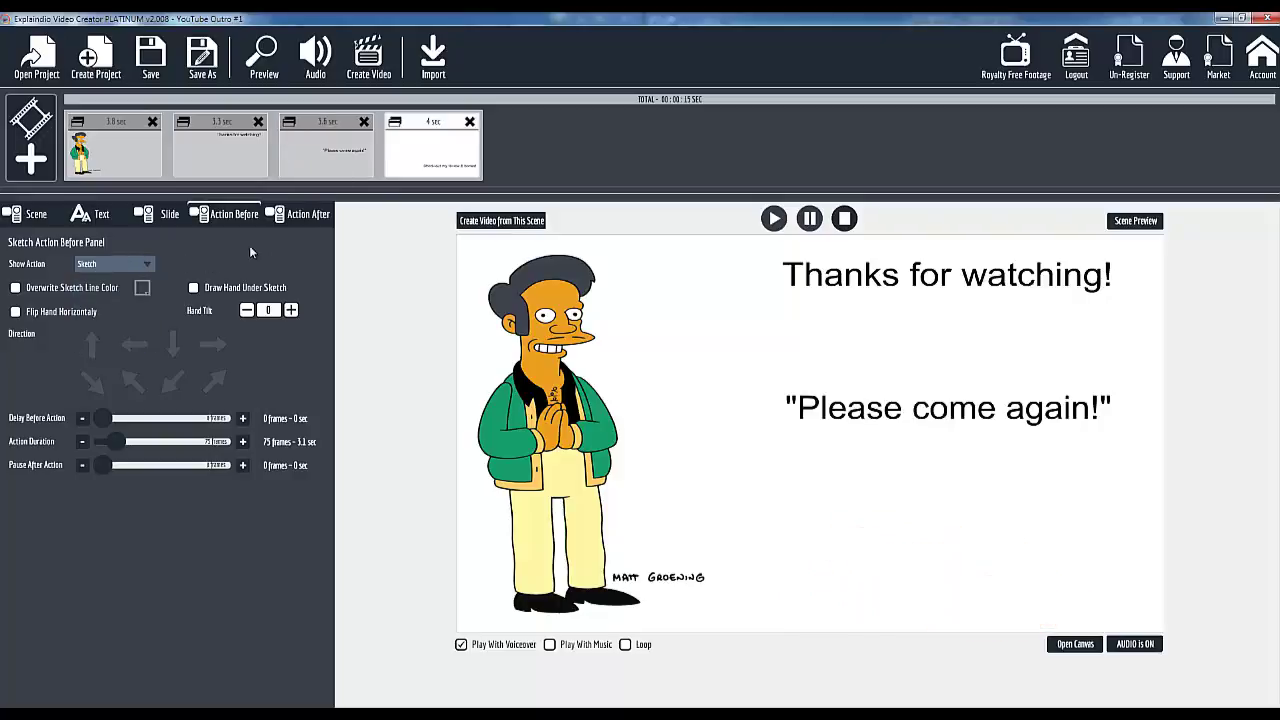
{"action": "left_click", "coordinate": [124, 131]}
{"action": "left_click", "coordinate": [262, 60]}
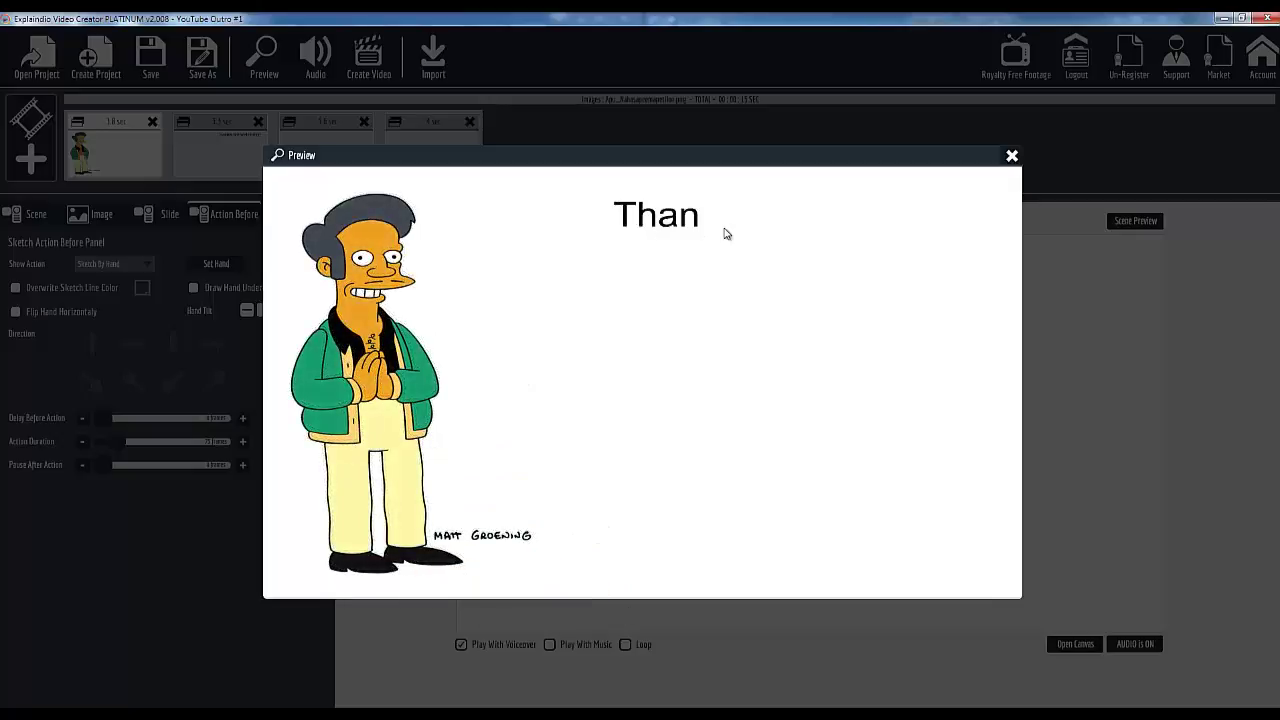
Make 'Thanks for watching!' fly in by hand with a shortened action duration
{"action": "left_click", "coordinate": [1012, 157]}
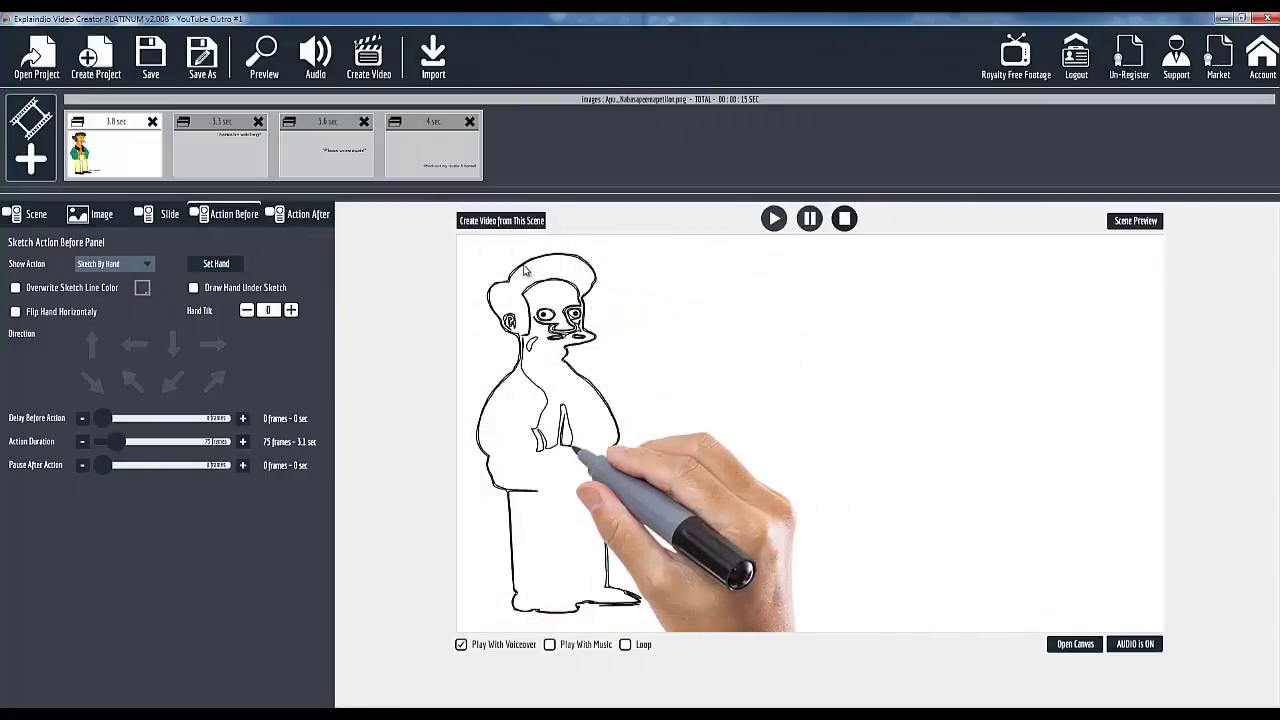
{"action": "left_click", "coordinate": [221, 128]}
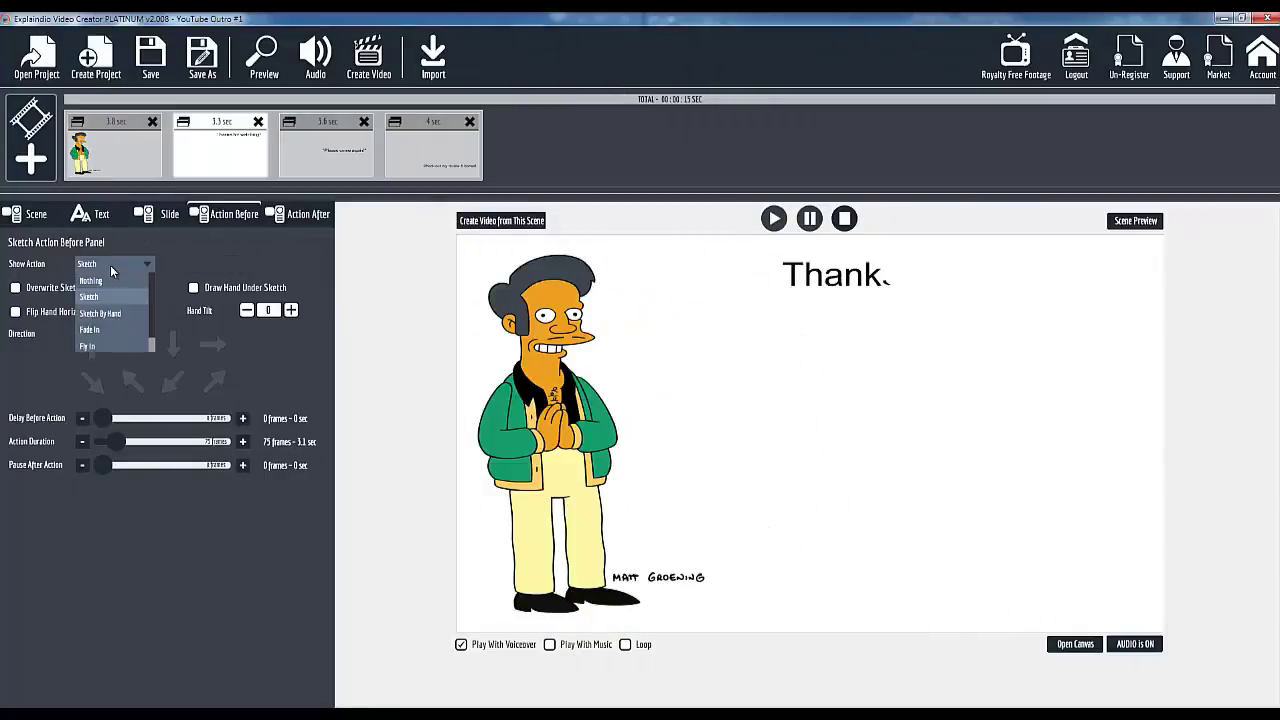
{"action": "left_click", "coordinate": [112, 265]}
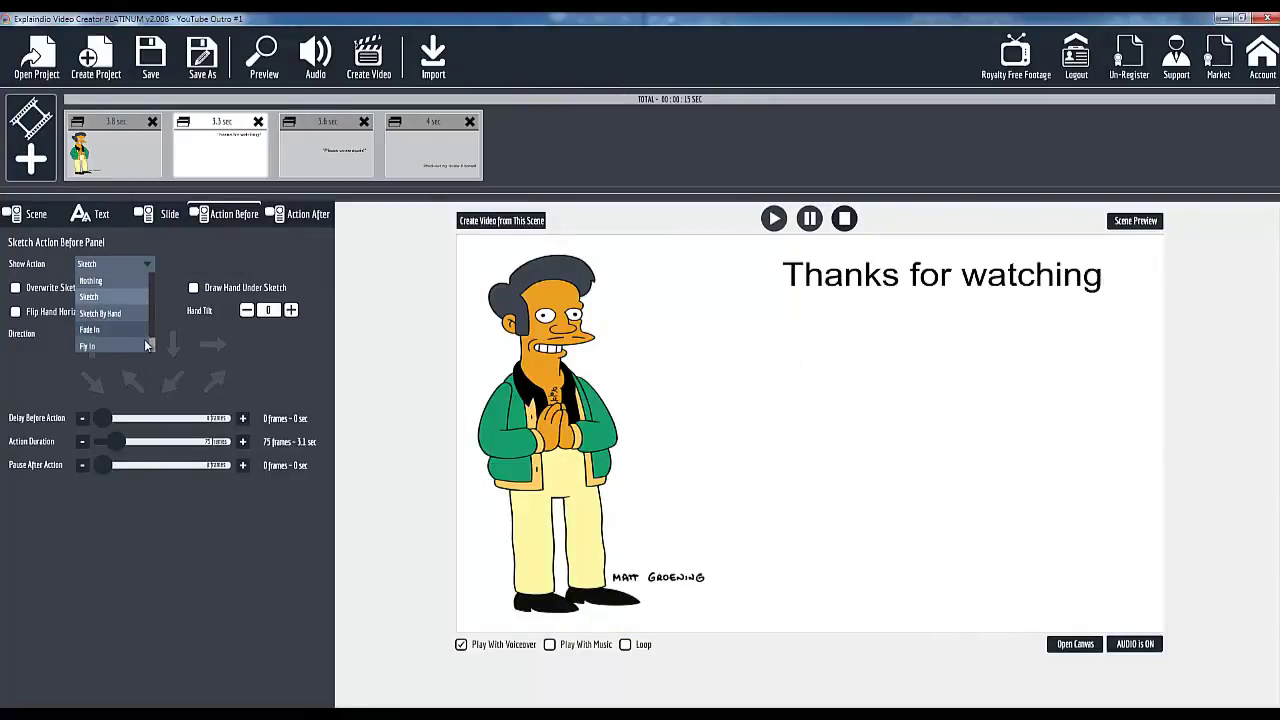
{"action": "scroll", "coordinate": [151, 332], "scroll_direction": "down", "scroll_amount": 1}
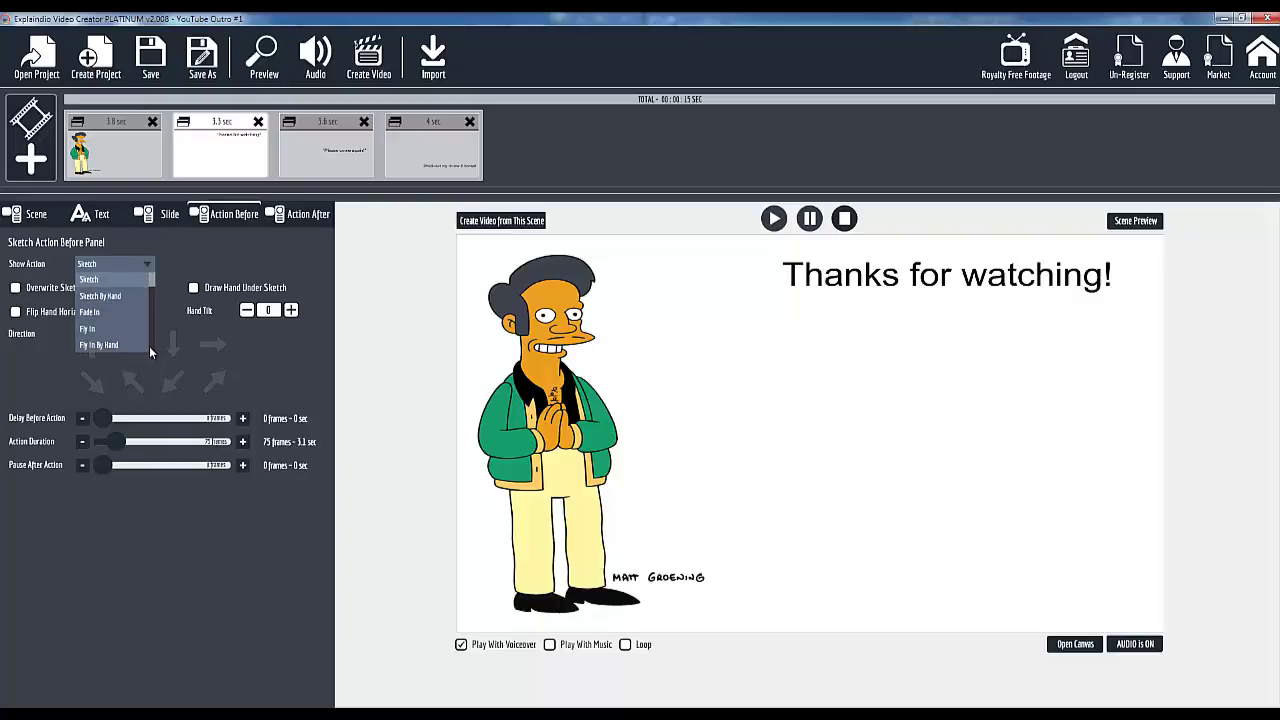
{"action": "left_click", "coordinate": [122, 345]}
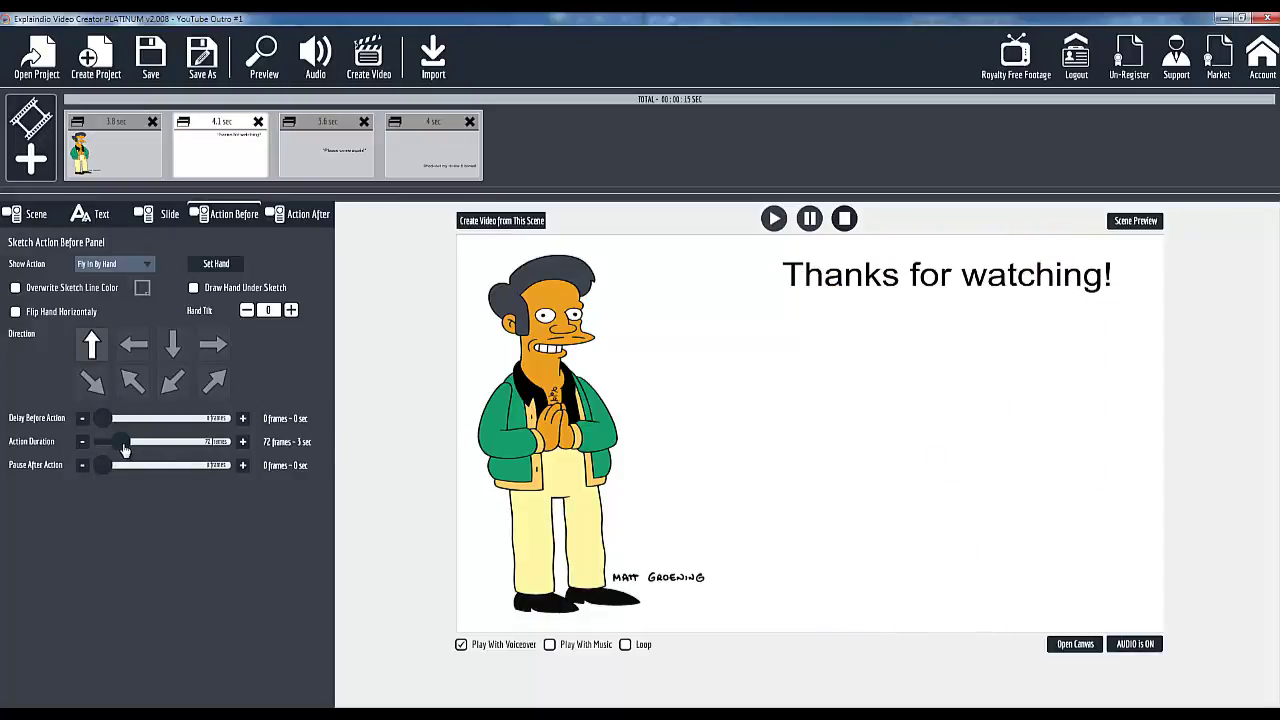
{"action": "left_click_drag", "start_coordinate": [124, 450], "coordinate": [122, 450]}
{"action": "left_click_drag", "start_coordinate": [114, 452], "coordinate": [113, 453]}
Make 'Please come again!' fly in by hand over 21 frames and fade in the bonus line
{"action": "left_click", "coordinate": [322, 124]}
{"action": "left_click", "coordinate": [132, 261]}
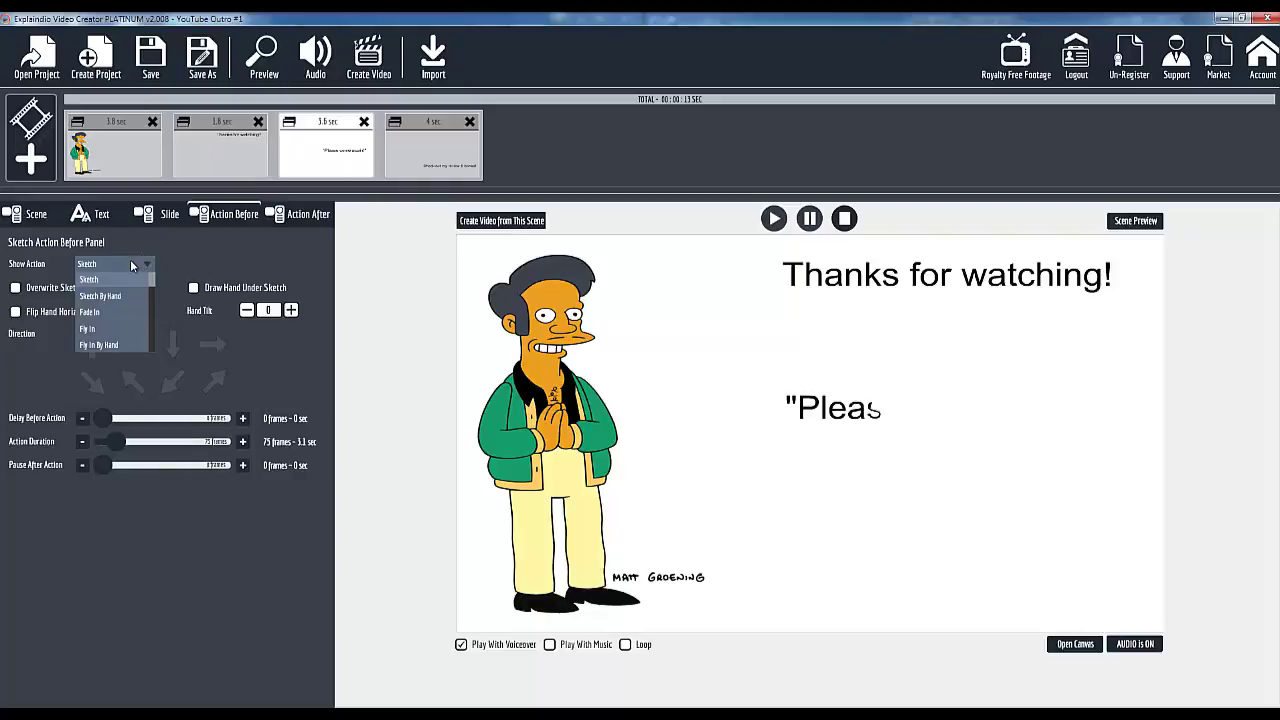
{"action": "left_click", "coordinate": [100, 345]}
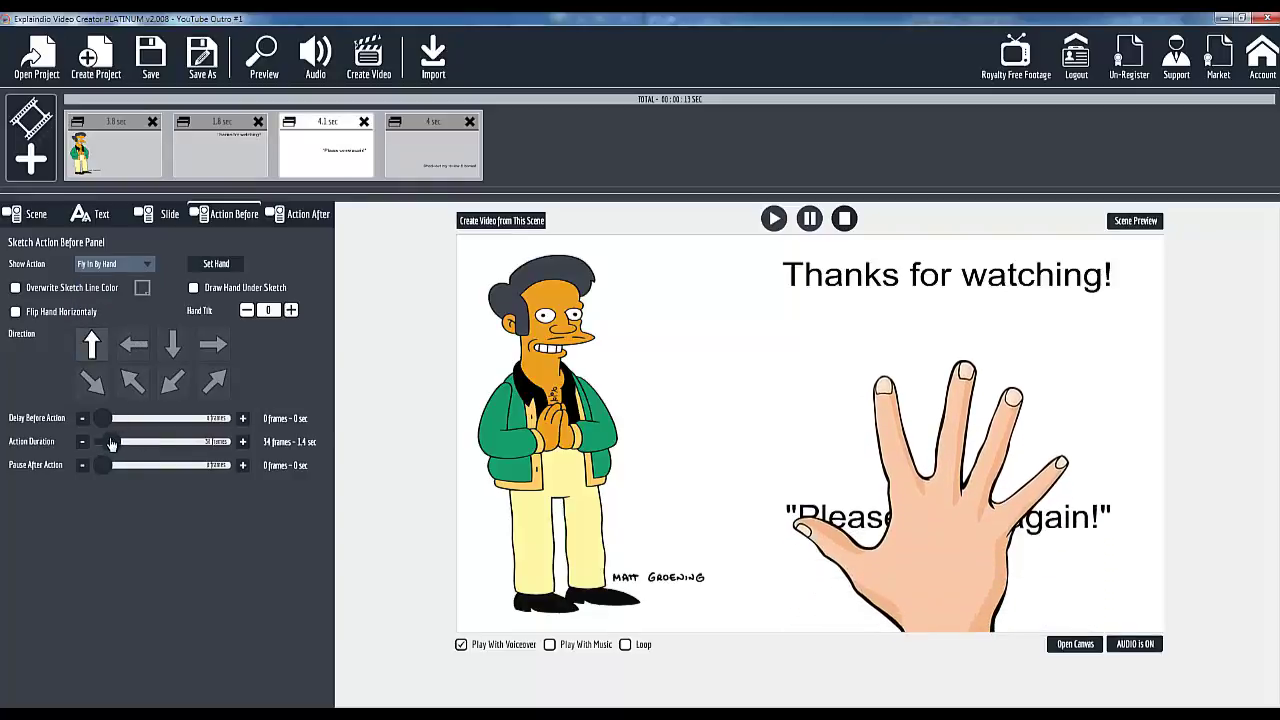
{"action": "left_click", "coordinate": [112, 444]}
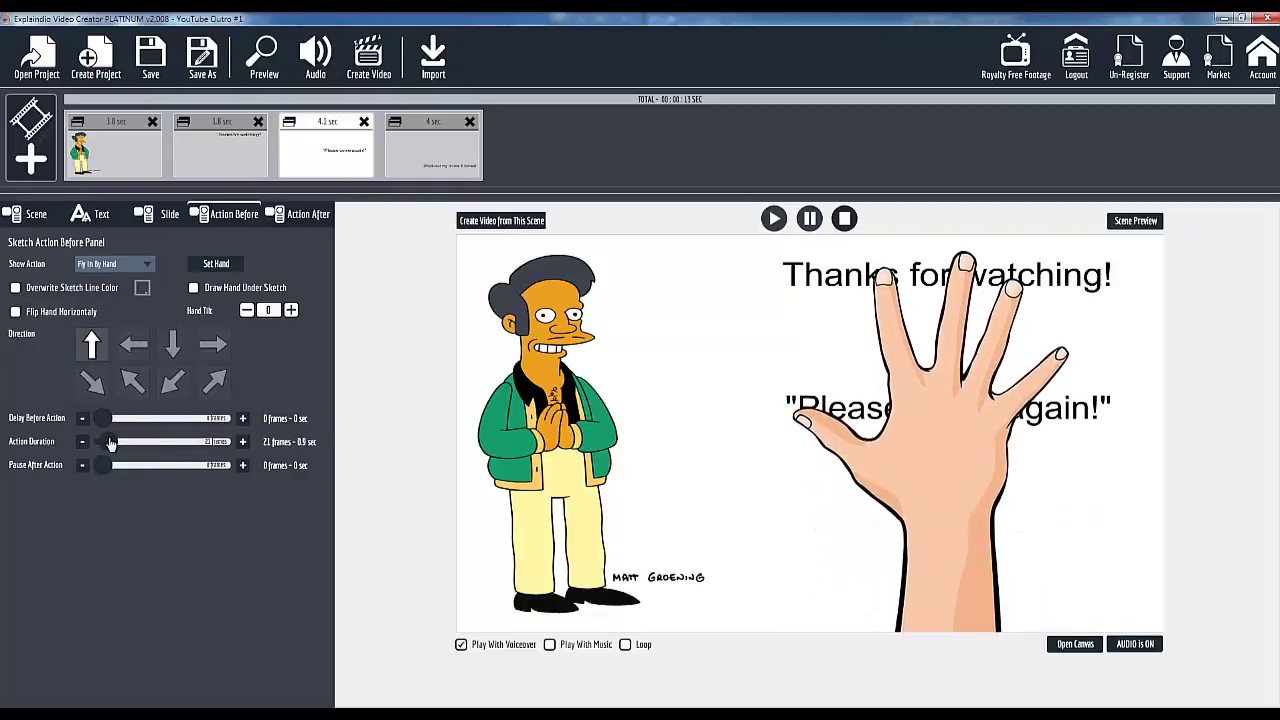
{"action": "left_click", "coordinate": [432, 128]}
{"action": "left_click", "coordinate": [128, 264]}
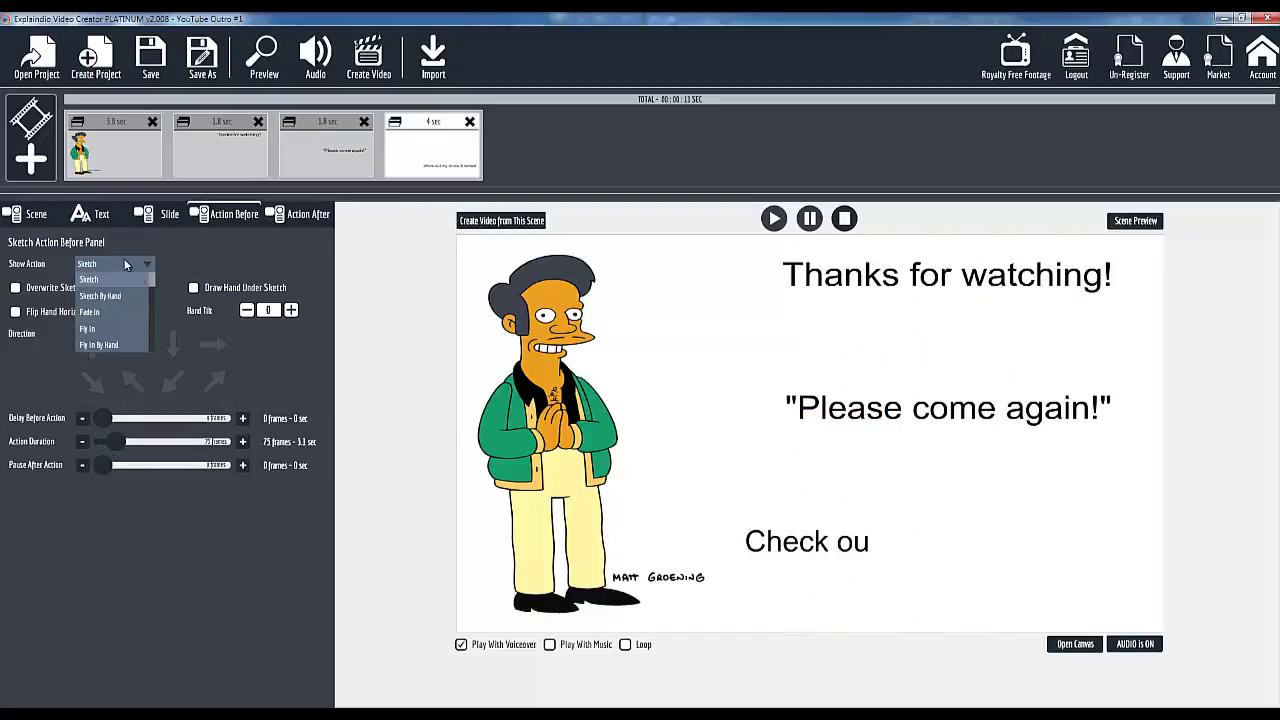
{"action": "left_click", "coordinate": [124, 311]}
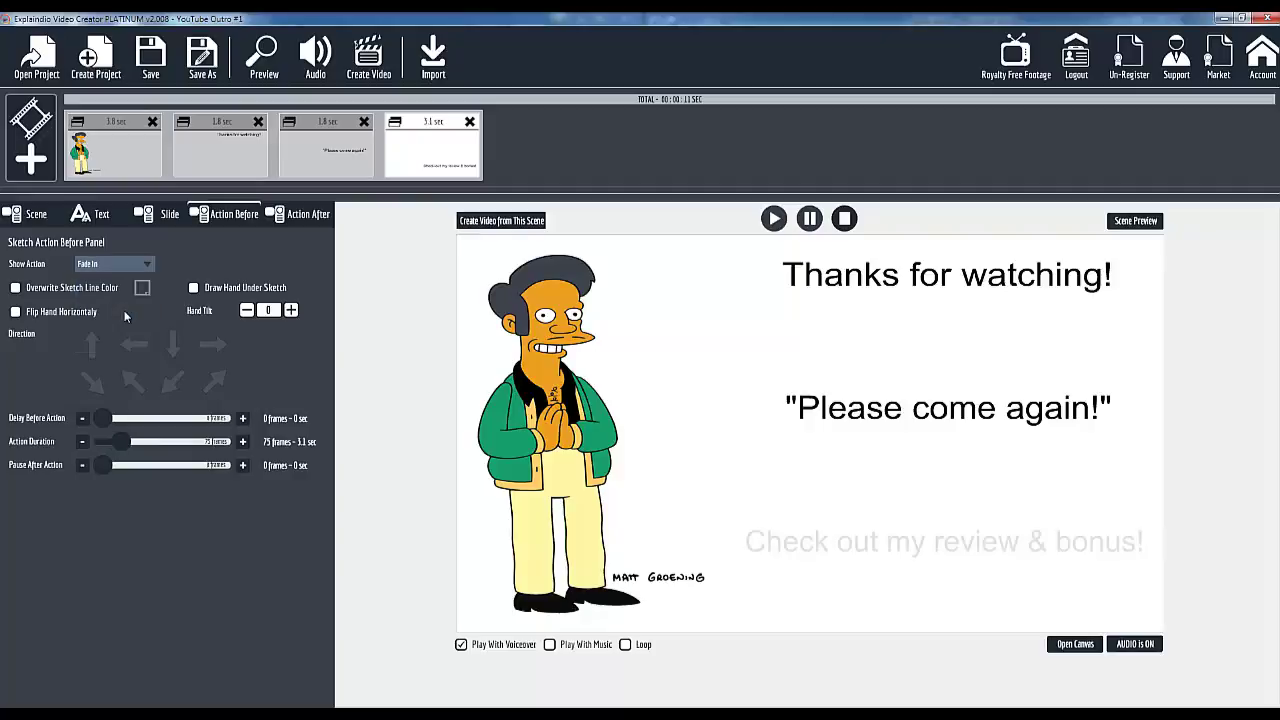
Play the revised outro preview from the Apu scene through to the end, then close it
{"action": "left_click", "coordinate": [130, 126]}
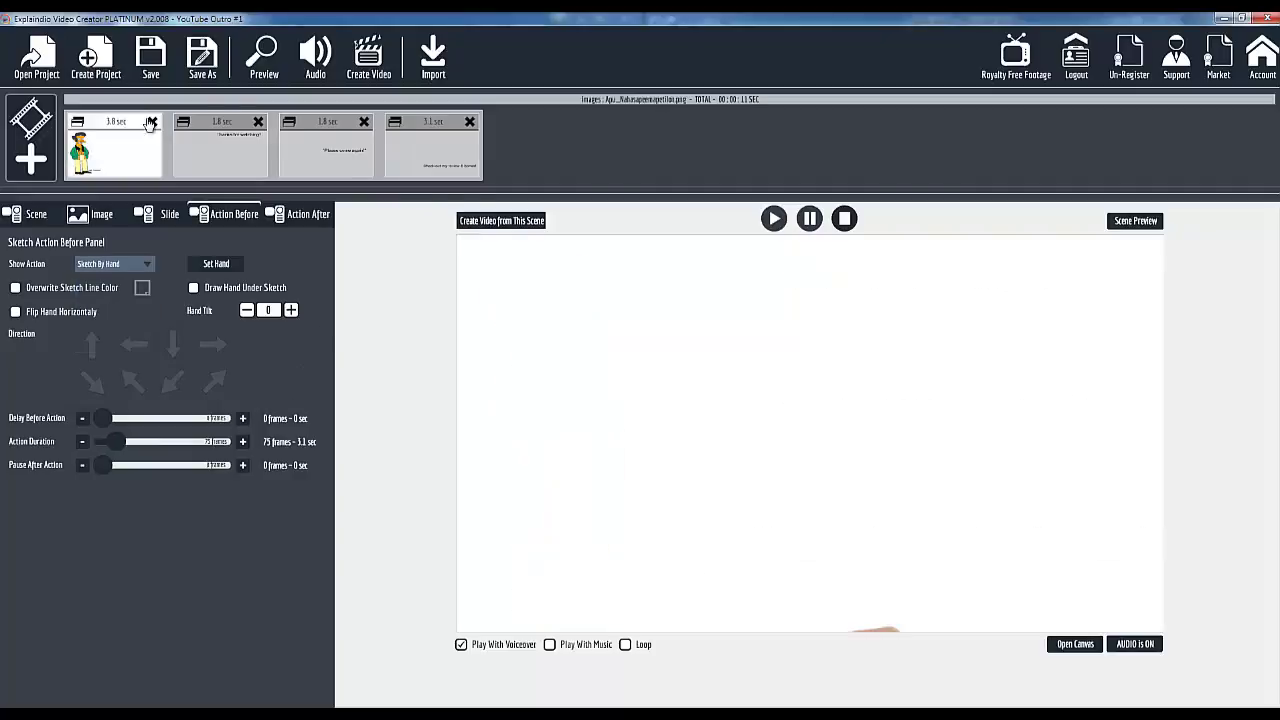
{"action": "left_click", "coordinate": [264, 62]}
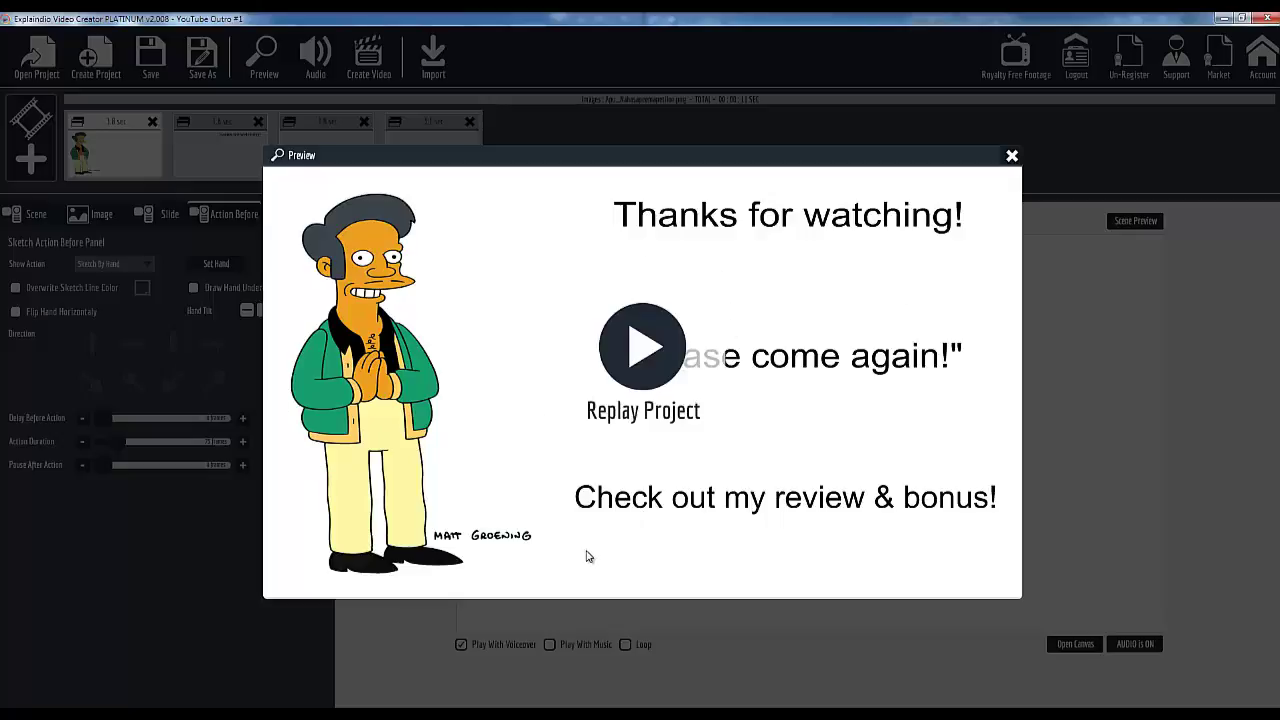
{"action": "left_click", "coordinate": [1012, 157]}
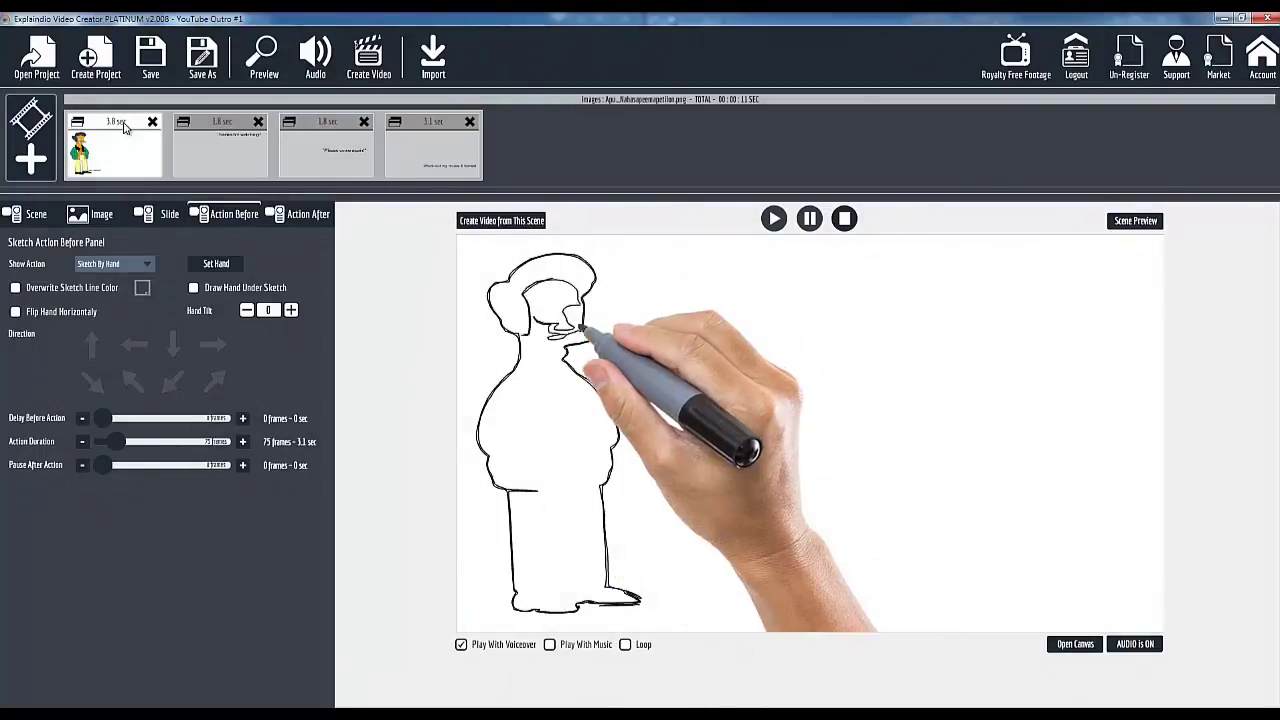
From the scene background settings, open the image gallery and browse to the Megabundle-100-Images-part1 photos
{"action": "left_click", "coordinate": [90, 216]}
{"action": "left_click", "coordinate": [36, 218]}
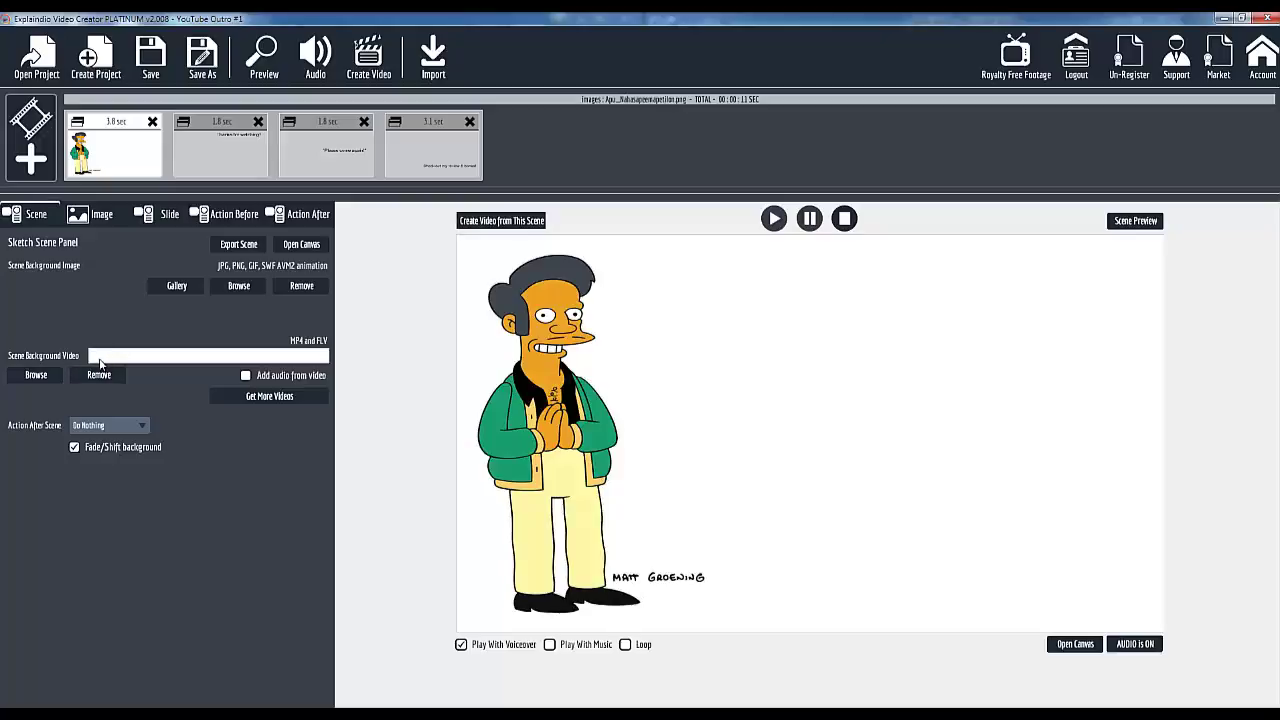
{"action": "left_click", "coordinate": [178, 288]}
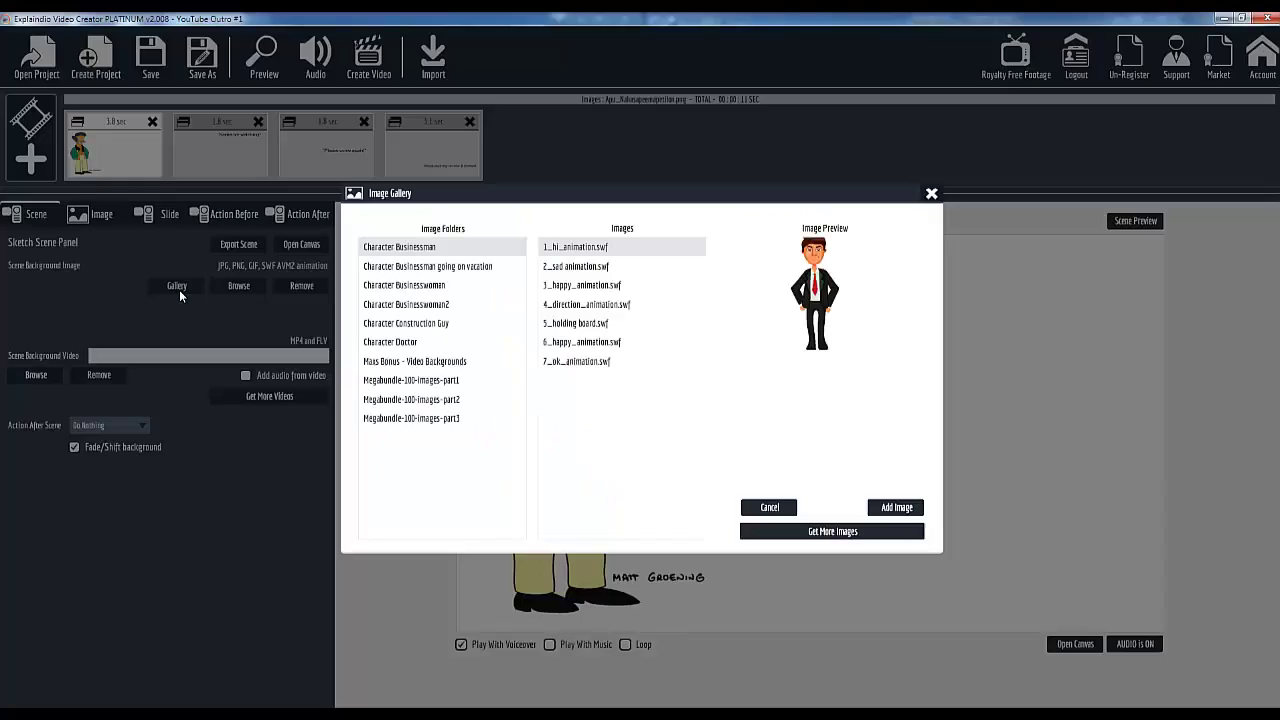
{"action": "left_click", "coordinate": [410, 267]}
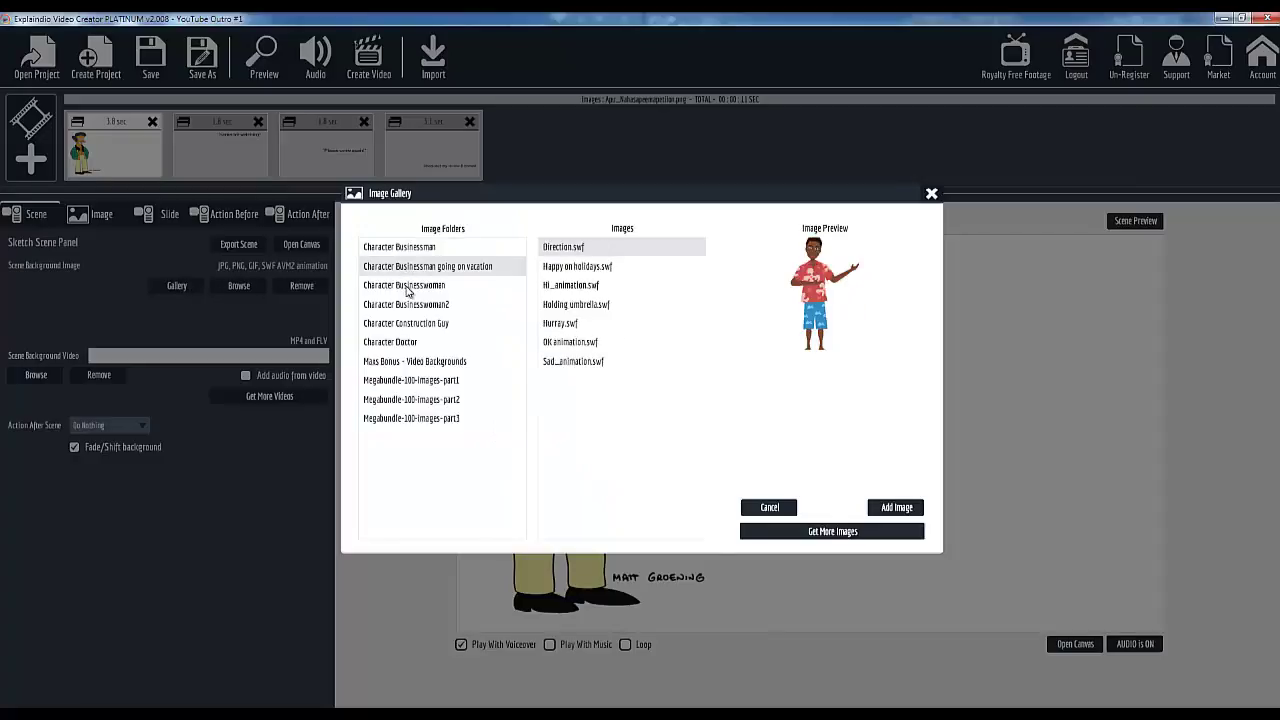
{"action": "left_click", "coordinate": [408, 287]}
{"action": "left_click", "coordinate": [428, 379]}
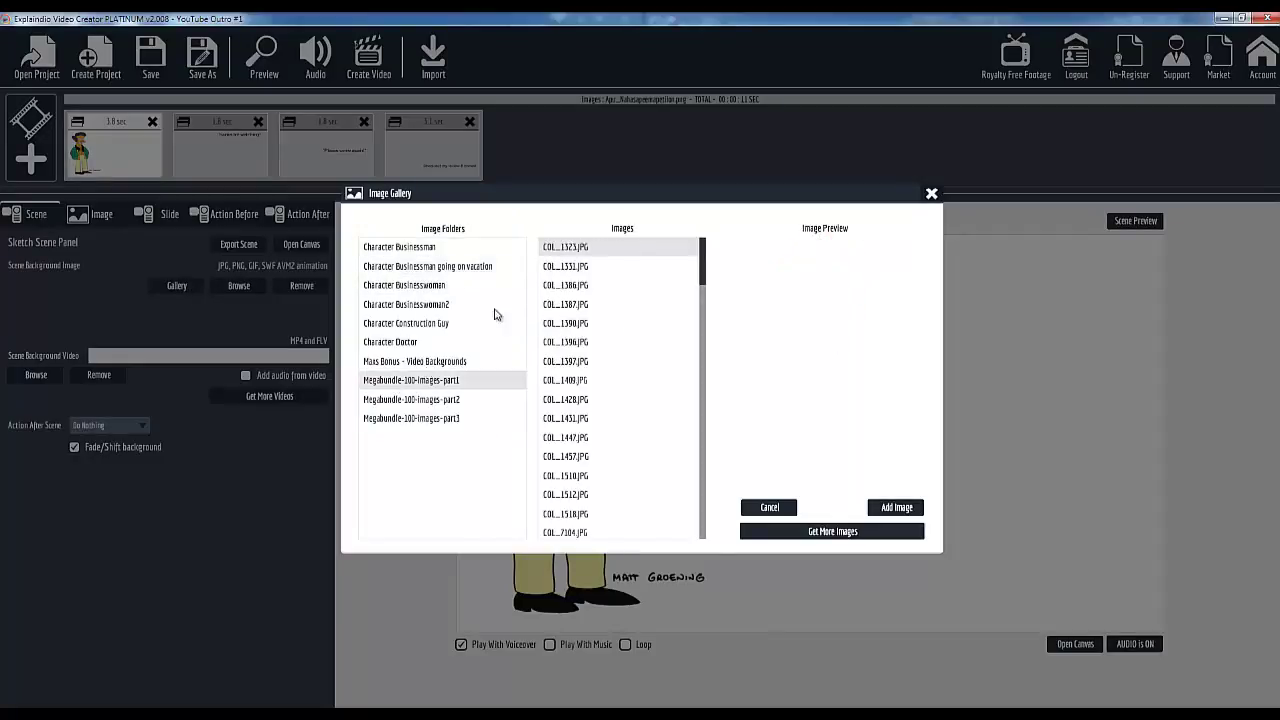
Preview photos COL_1331.JPG through COL_1431.JPG and scroll further down the list
{"action": "left_click", "coordinate": [565, 268]}
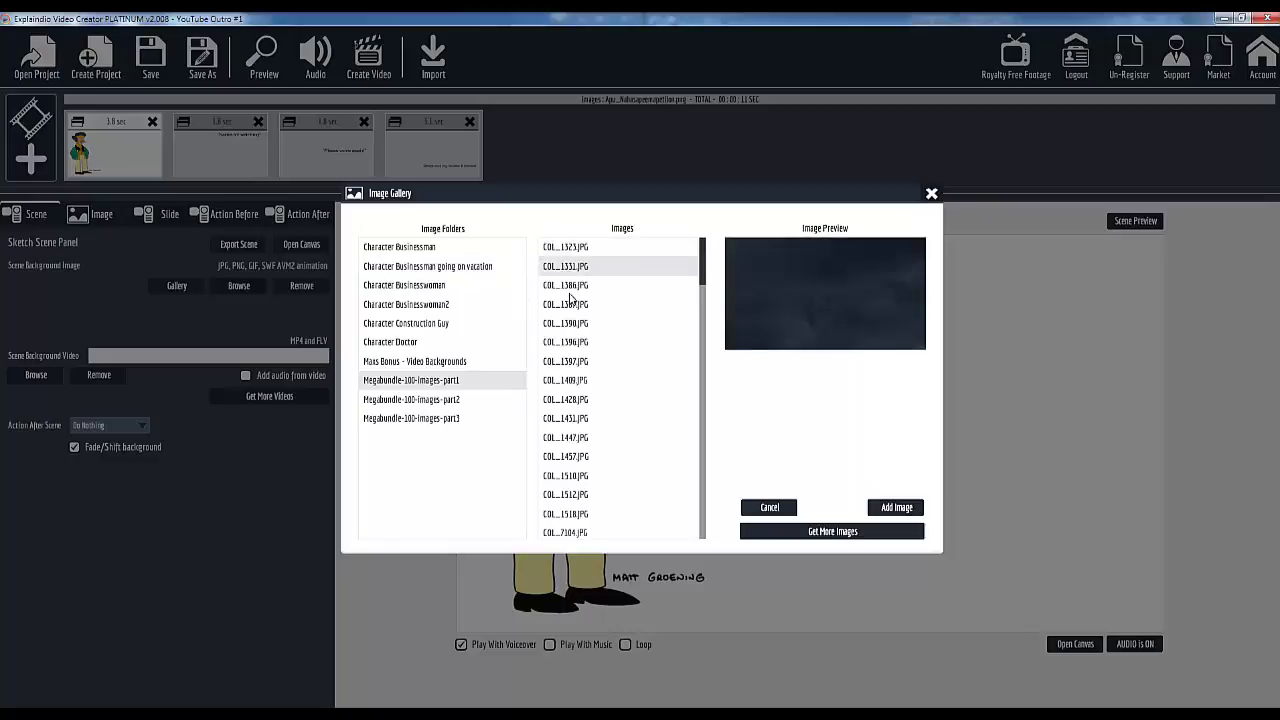
{"action": "left_click", "coordinate": [570, 294]}
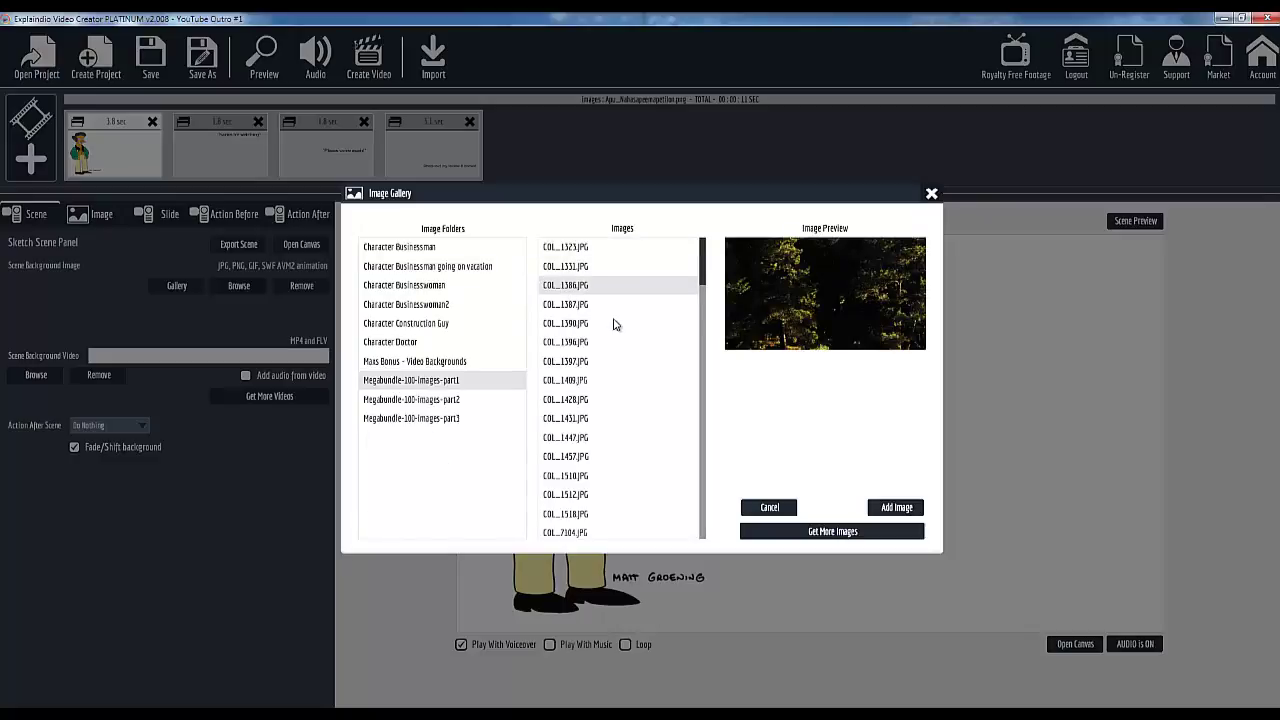
{"action": "left_click", "coordinate": [547, 305]}
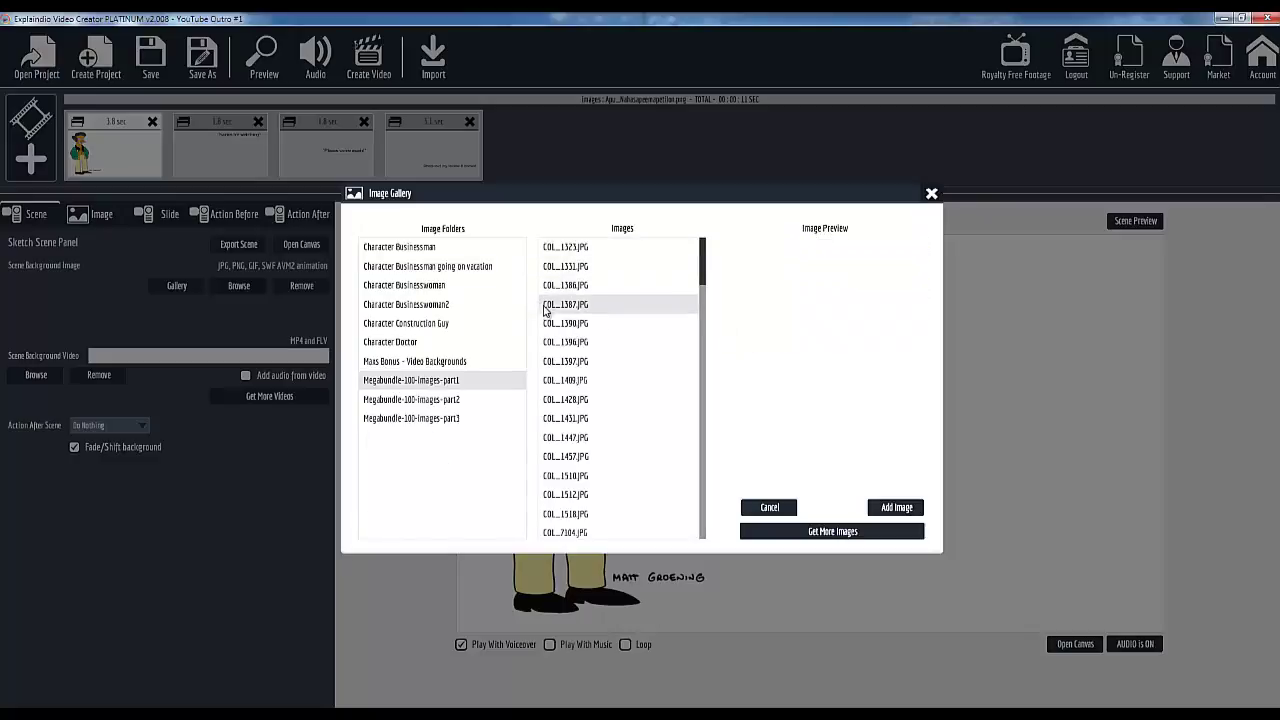
{"action": "left_click", "coordinate": [609, 328]}
{"action": "left_click", "coordinate": [588, 344]}
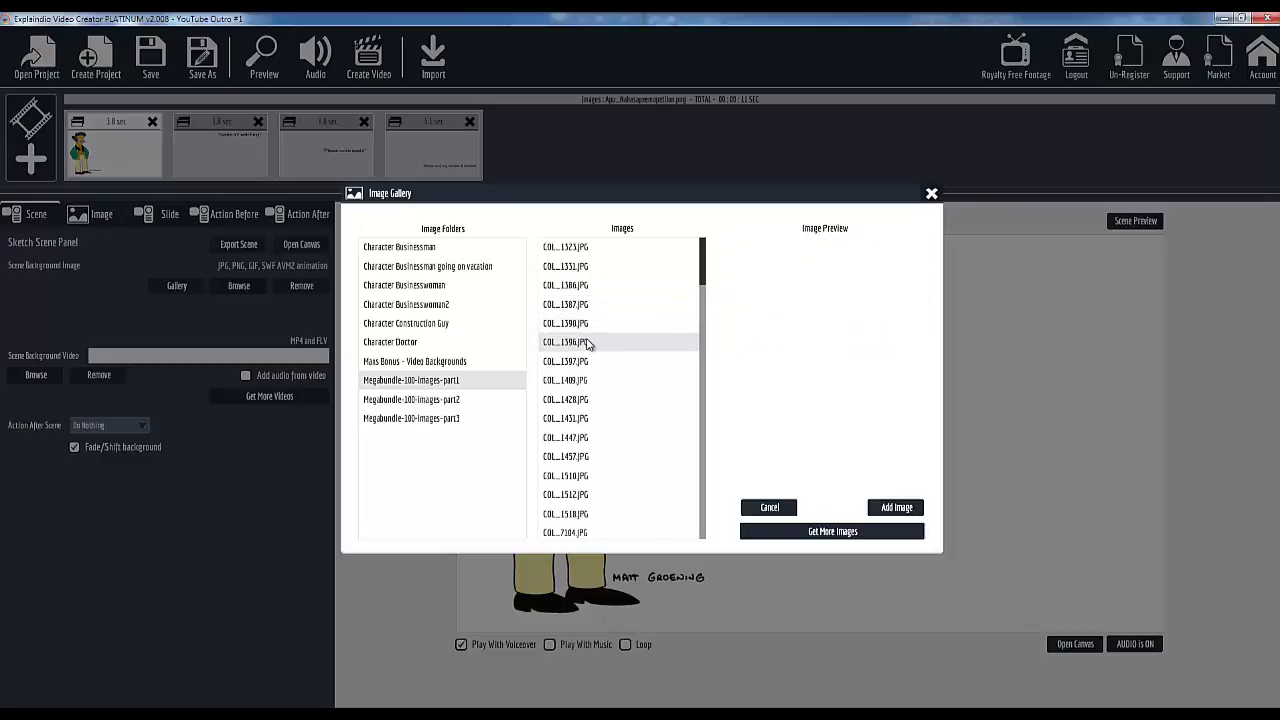
{"action": "left_click", "coordinate": [593, 364]}
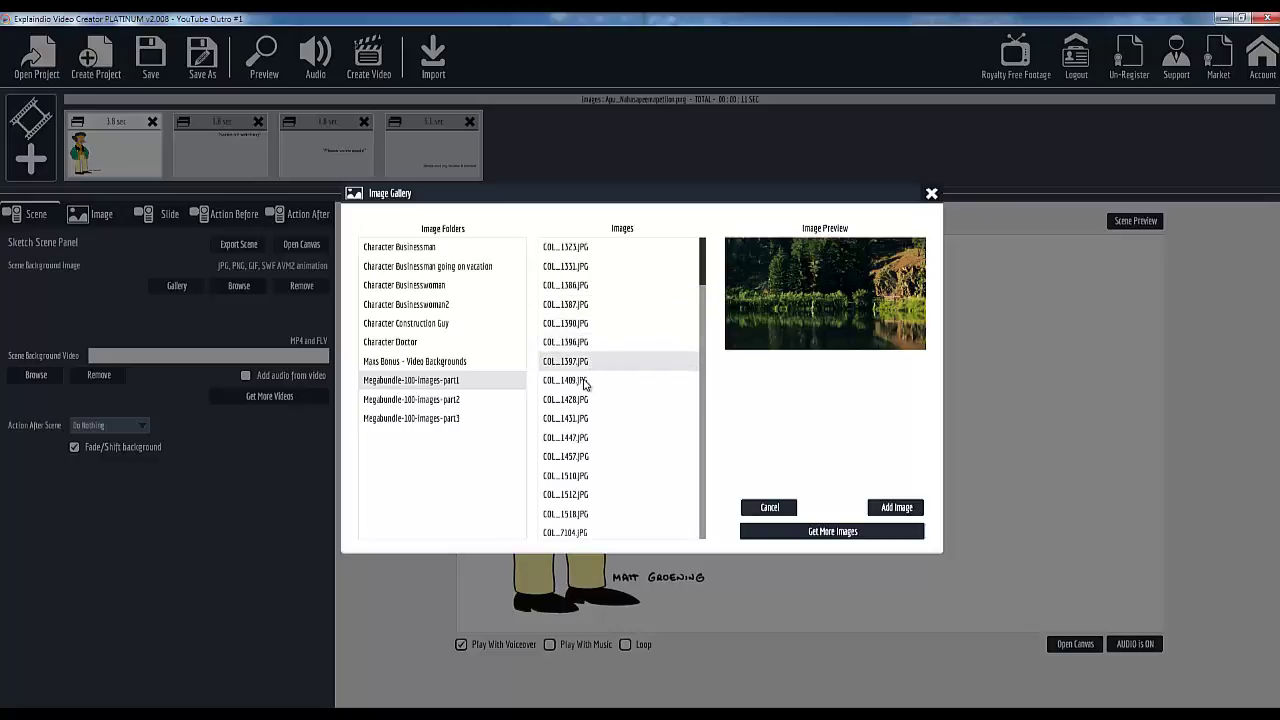
{"action": "left_click", "coordinate": [586, 383]}
{"action": "left_click", "coordinate": [583, 404]}
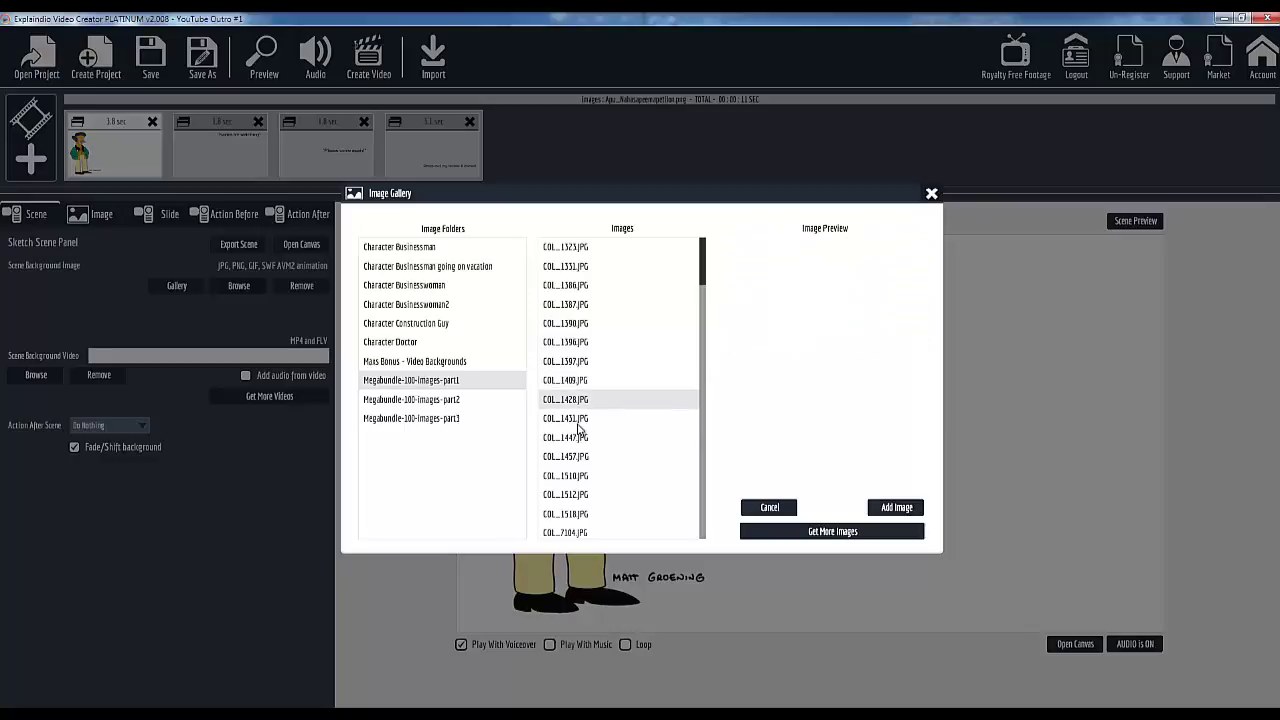
{"action": "left_click", "coordinate": [578, 424]}
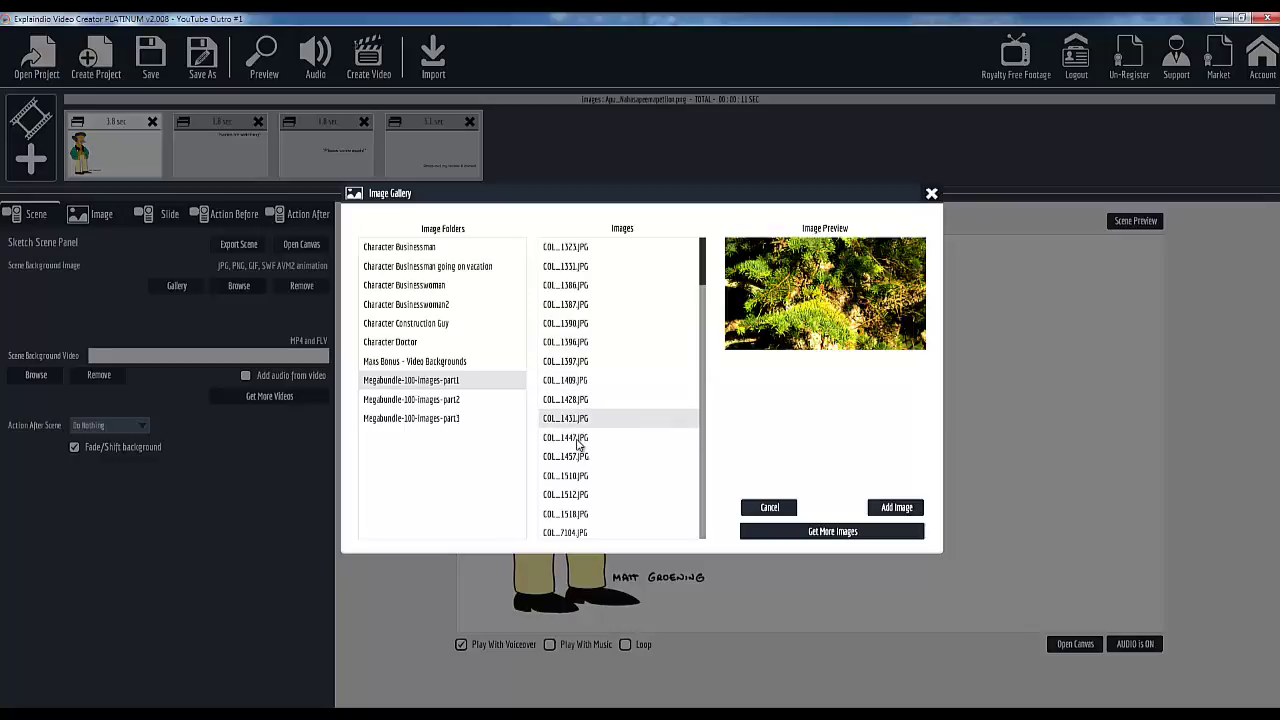
{"action": "scroll", "coordinate": [577, 440], "scroll_direction": "down", "scroll_amount": 2}
{"action": "left_click_drag", "start_coordinate": [701, 302], "coordinate": [701, 312]}
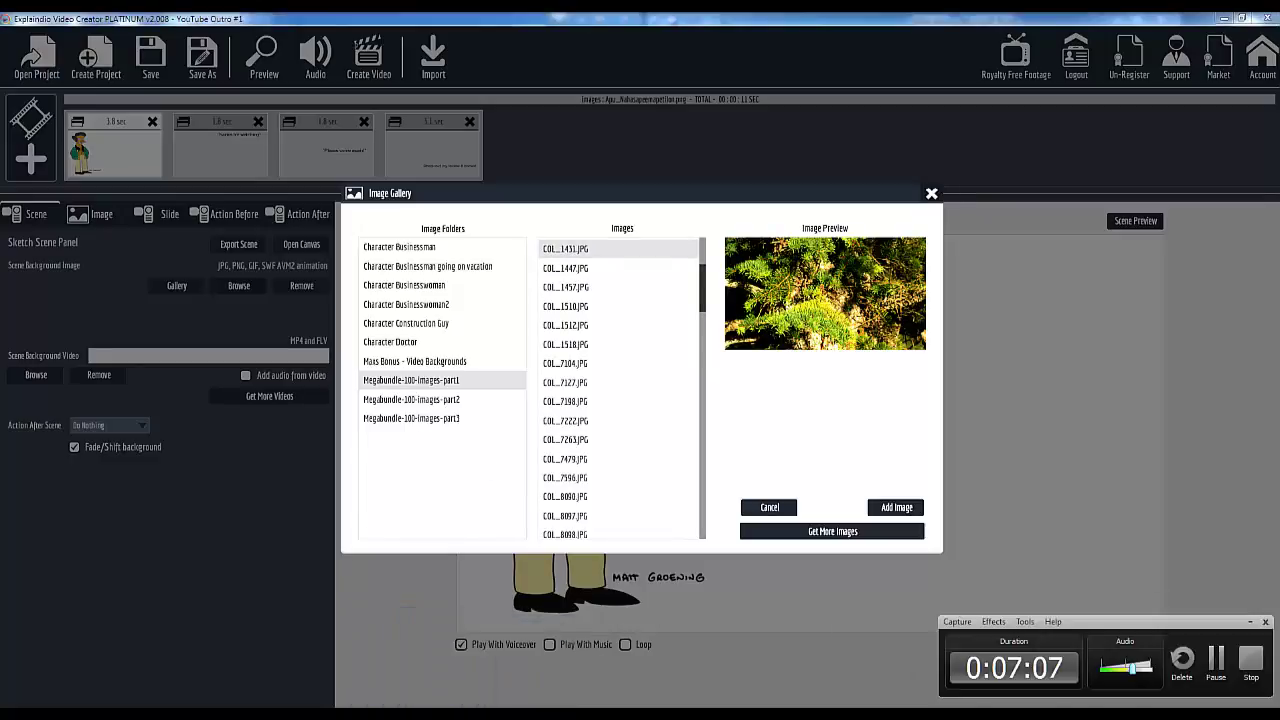
Add the blue water-drops photo COL_7104.JPG as the scene background and open the canvas
{"action": "left_click", "coordinate": [565, 363]}
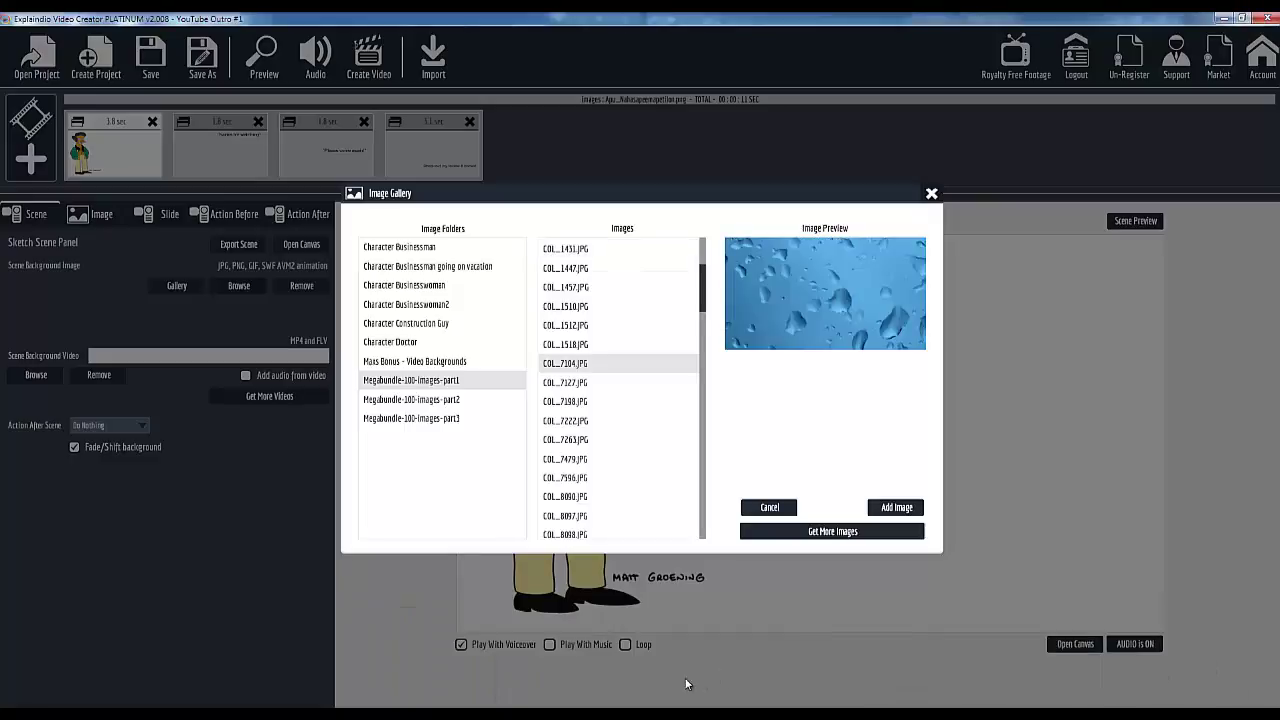
{"action": "left_click", "coordinate": [884, 511]}
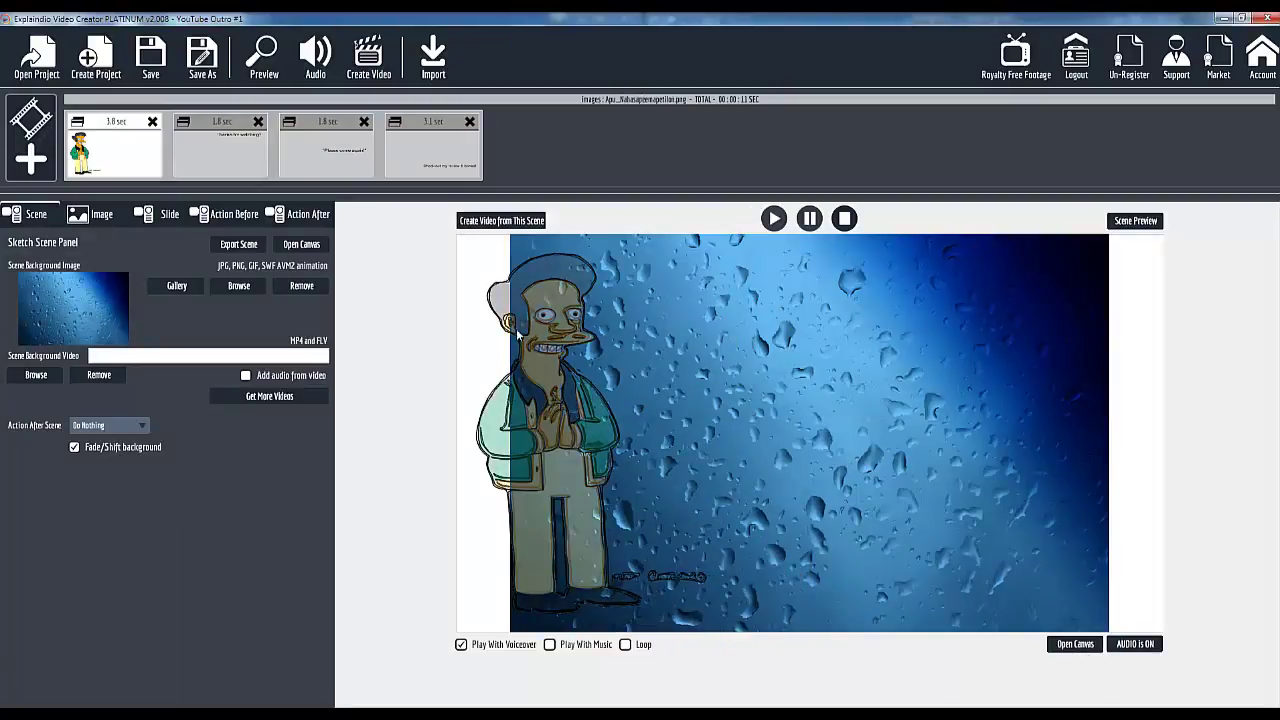
{"action": "left_click", "coordinate": [1077, 645]}
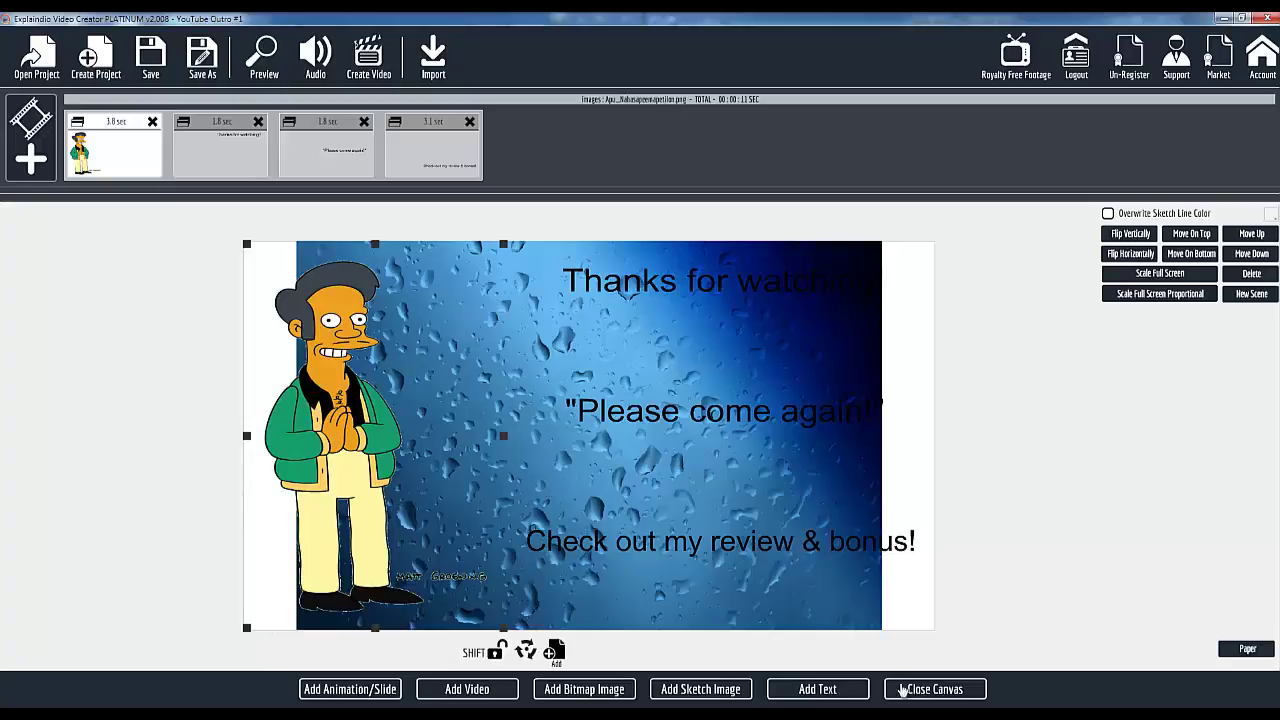
{"action": "key", "text": "Escape"}
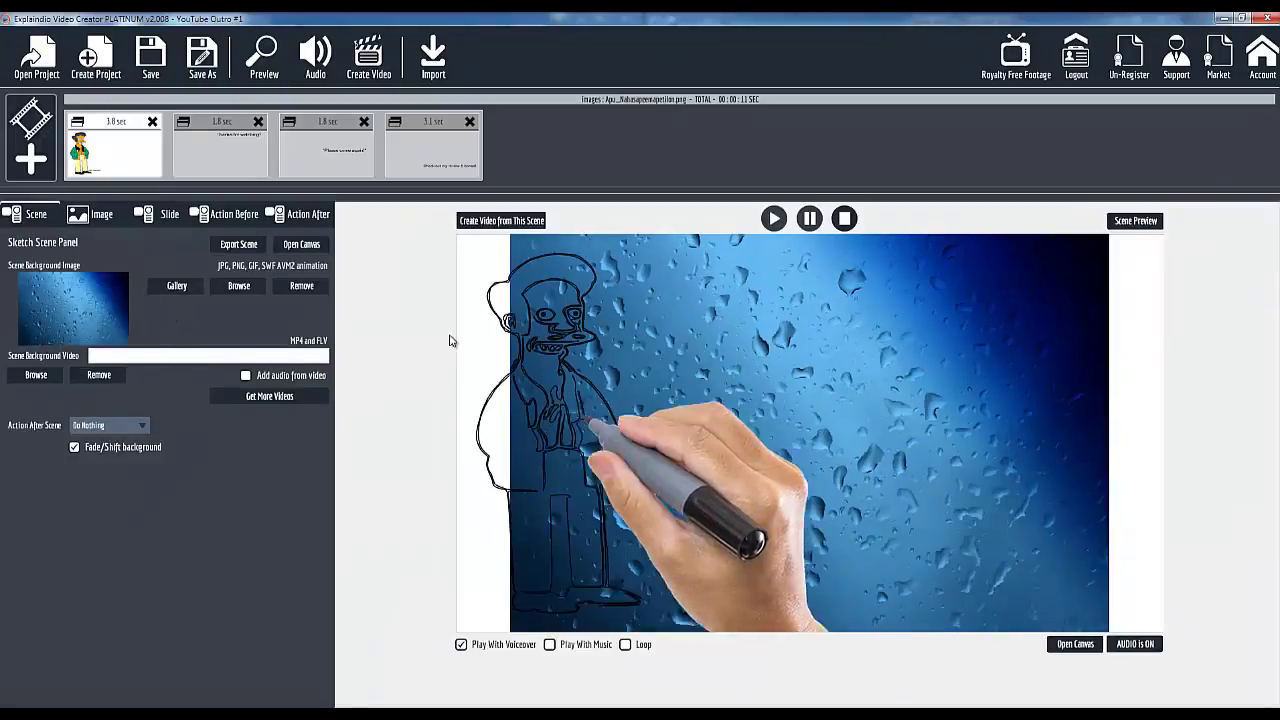
{"action": "left_click", "coordinate": [1073, 646]}
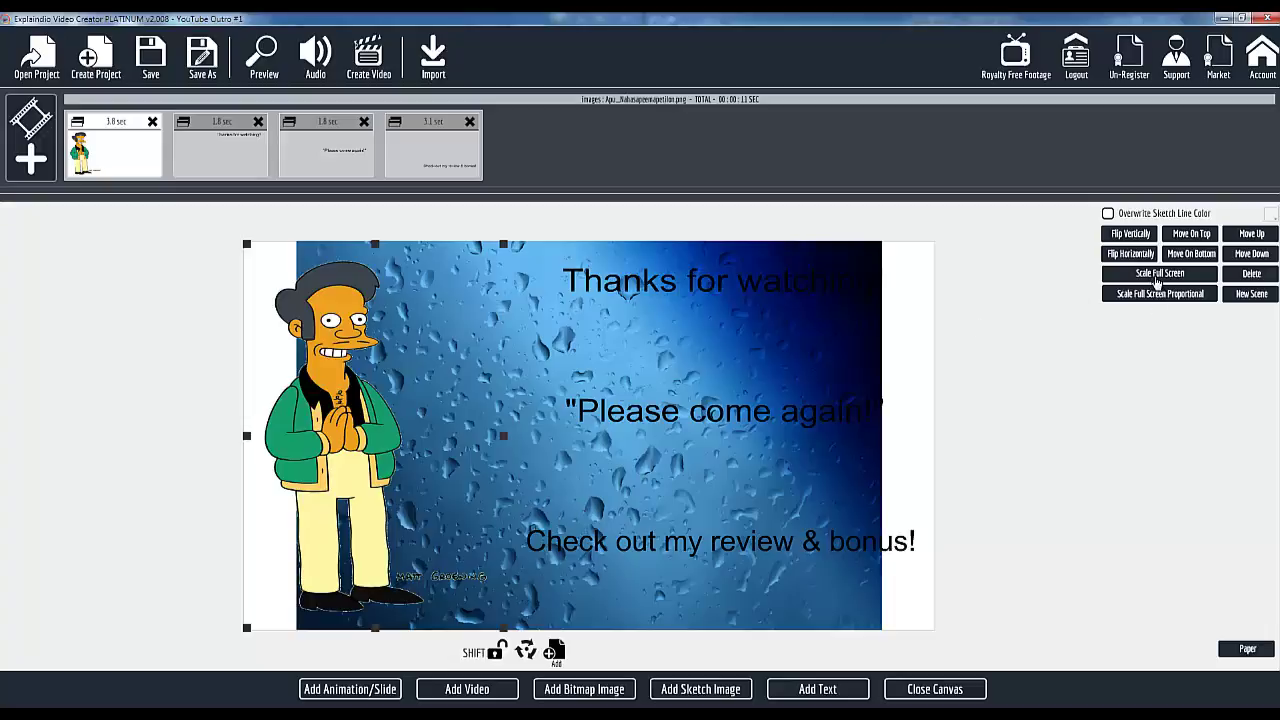
Shrink Apu and move him to the photo's left edge, then nudge 'Thanks for watching!' left
{"action": "left_click", "coordinate": [1158, 275]}
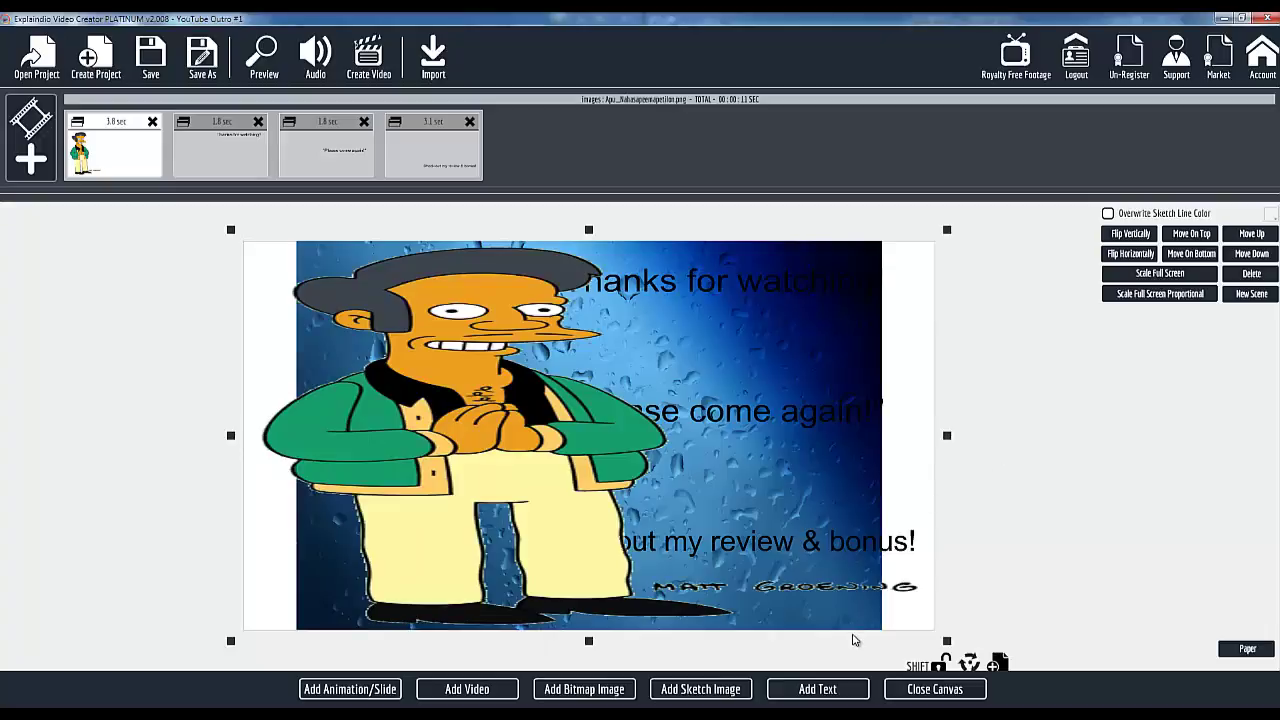
{"action": "left_click_drag", "start_coordinate": [947, 437], "coordinate": [722, 436]}
{"action": "left_click_drag", "start_coordinate": [548, 423], "coordinate": [408, 430]}
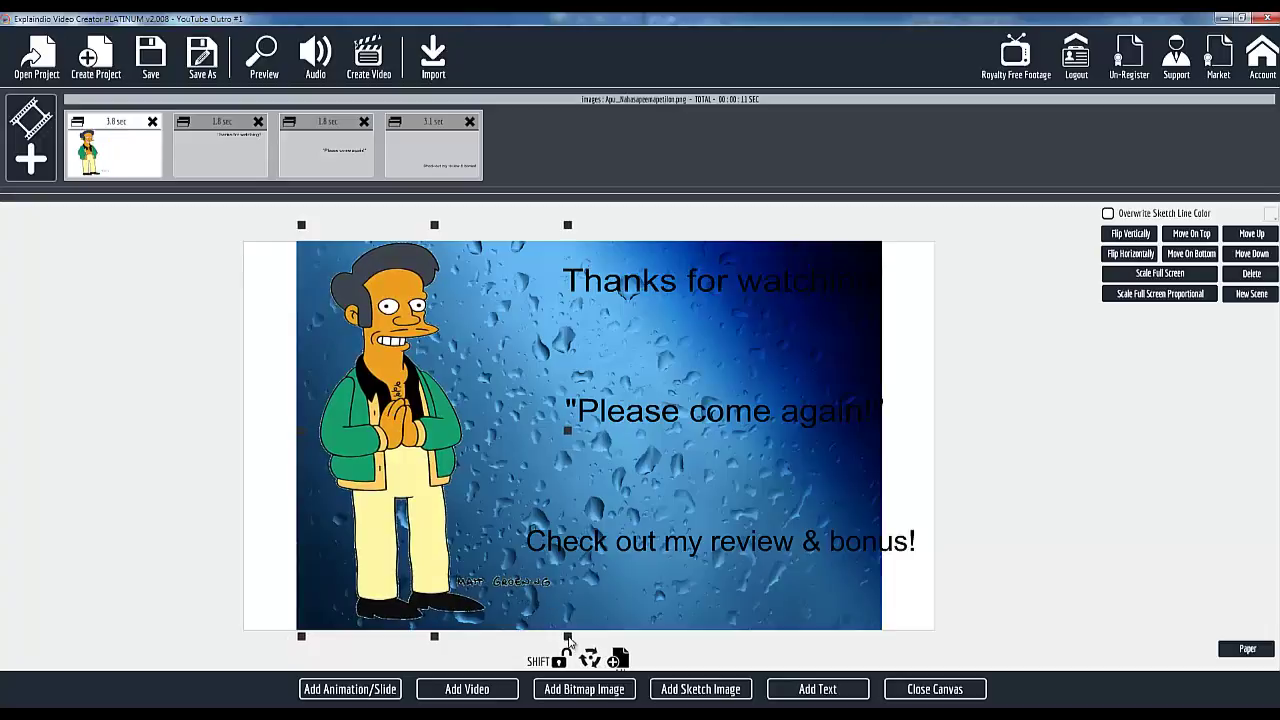
{"action": "left_click_drag", "start_coordinate": [567, 640], "coordinate": [560, 635]}
{"action": "left_click_drag", "start_coordinate": [450, 490], "coordinate": [434, 492]}
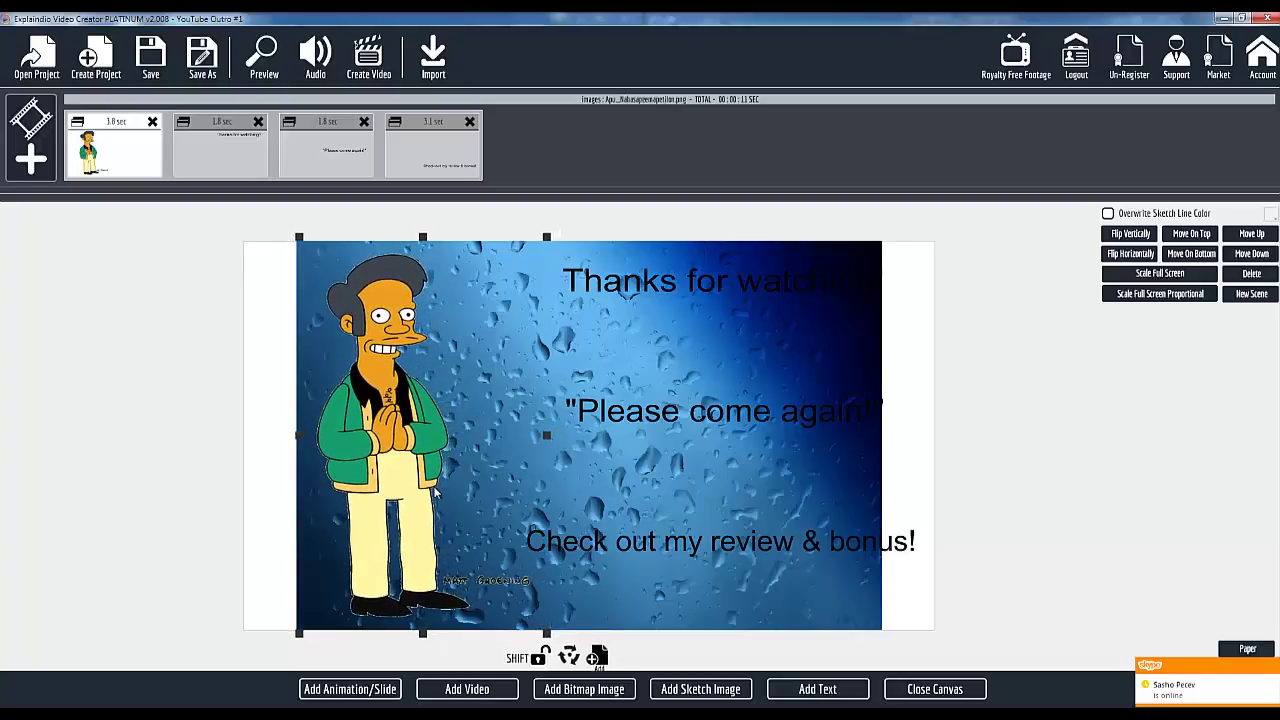
{"action": "left_click", "coordinate": [758, 284]}
{"action": "left_click_drag", "start_coordinate": [780, 281], "coordinate": [753, 288]}
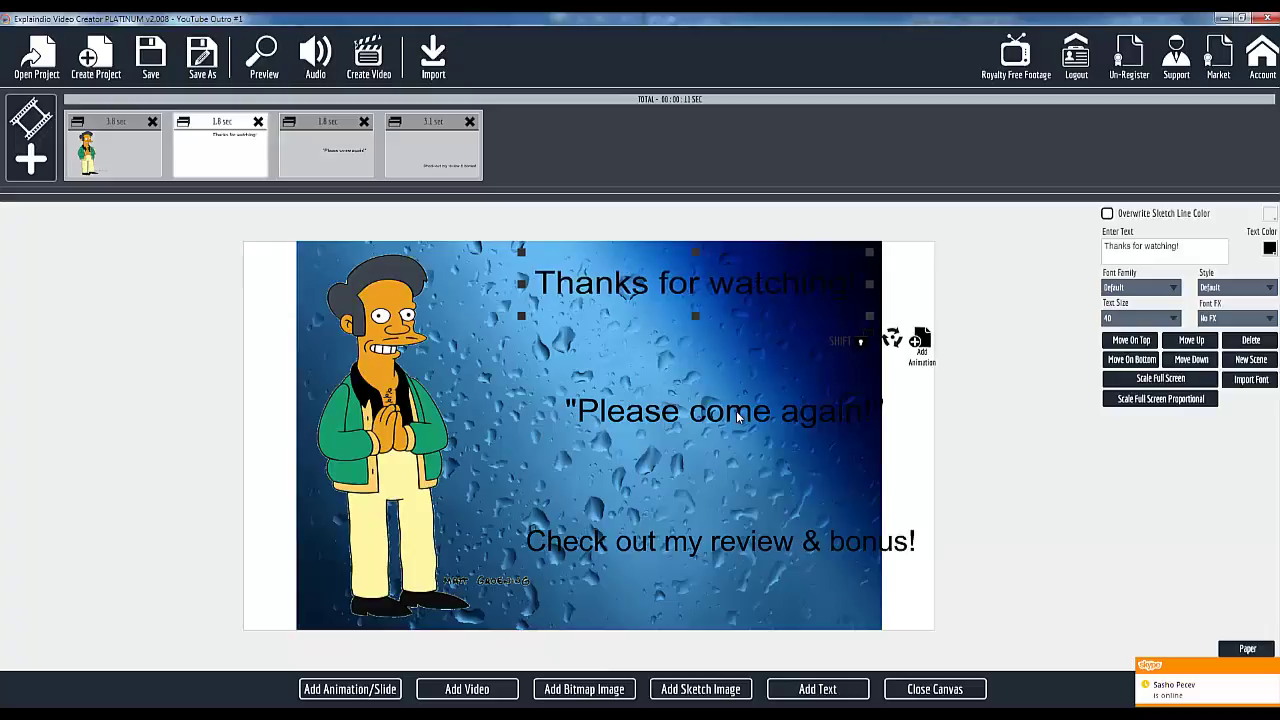
Nudge 'Please come again!' left and make all three text lines white
{"action": "left_click", "coordinate": [736, 411]}
{"action": "left_click_drag", "start_coordinate": [754, 421], "coordinate": [731, 403]}
{"action": "left_click", "coordinate": [752, 284]}
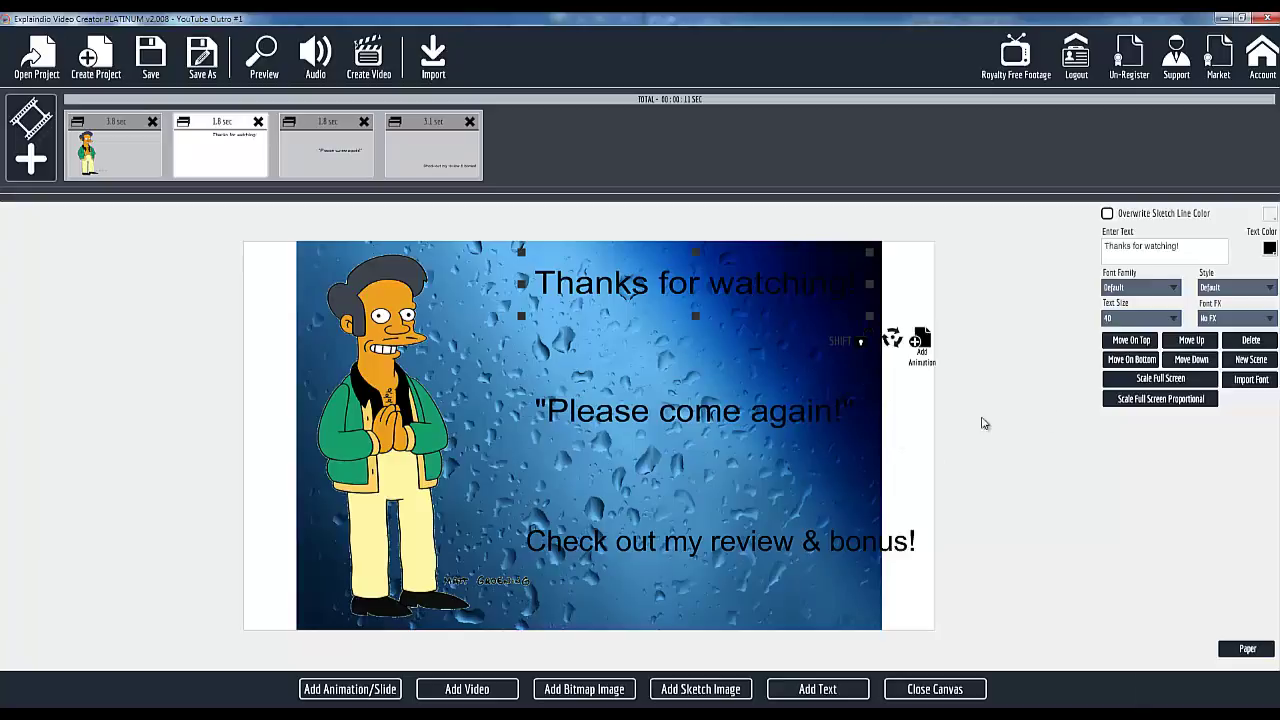
{"action": "left_click", "coordinate": [1270, 250]}
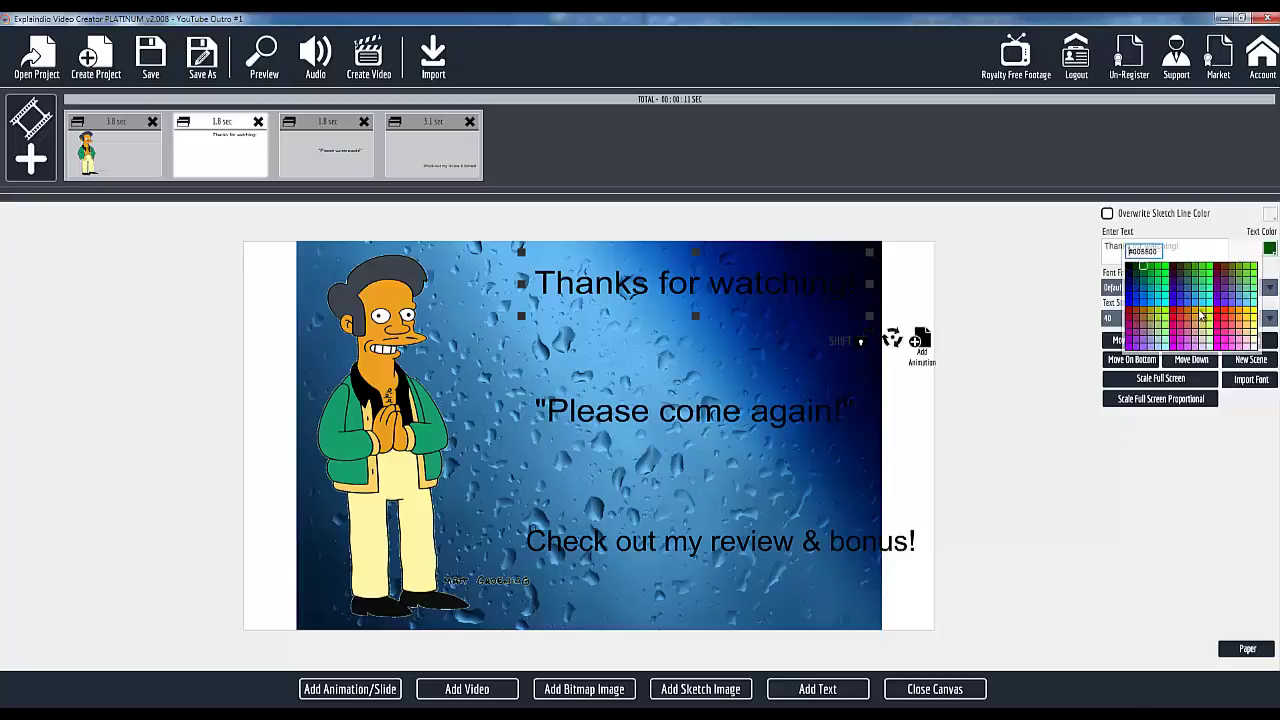
{"action": "left_click", "coordinate": [1255, 345]}
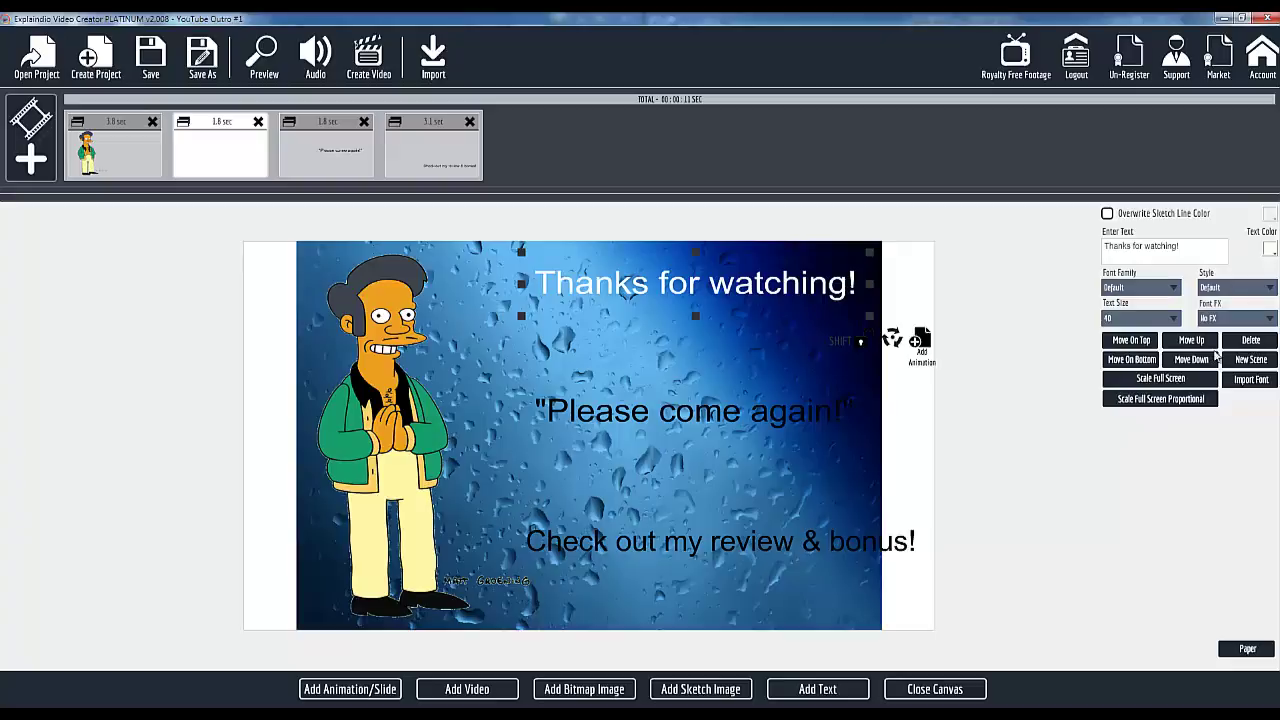
{"action": "left_click", "coordinate": [755, 415]}
{"action": "left_click", "coordinate": [1270, 250]}
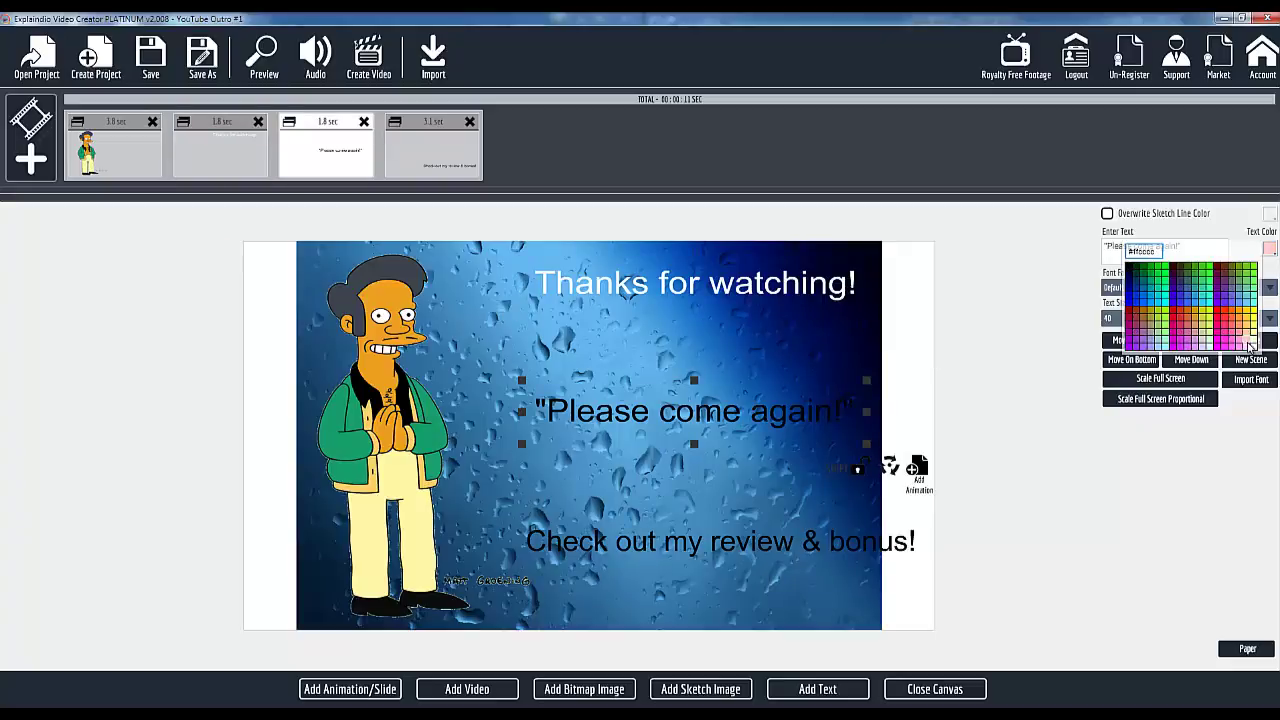
{"action": "left_click", "coordinate": [1256, 347]}
{"action": "left_click", "coordinate": [780, 553]}
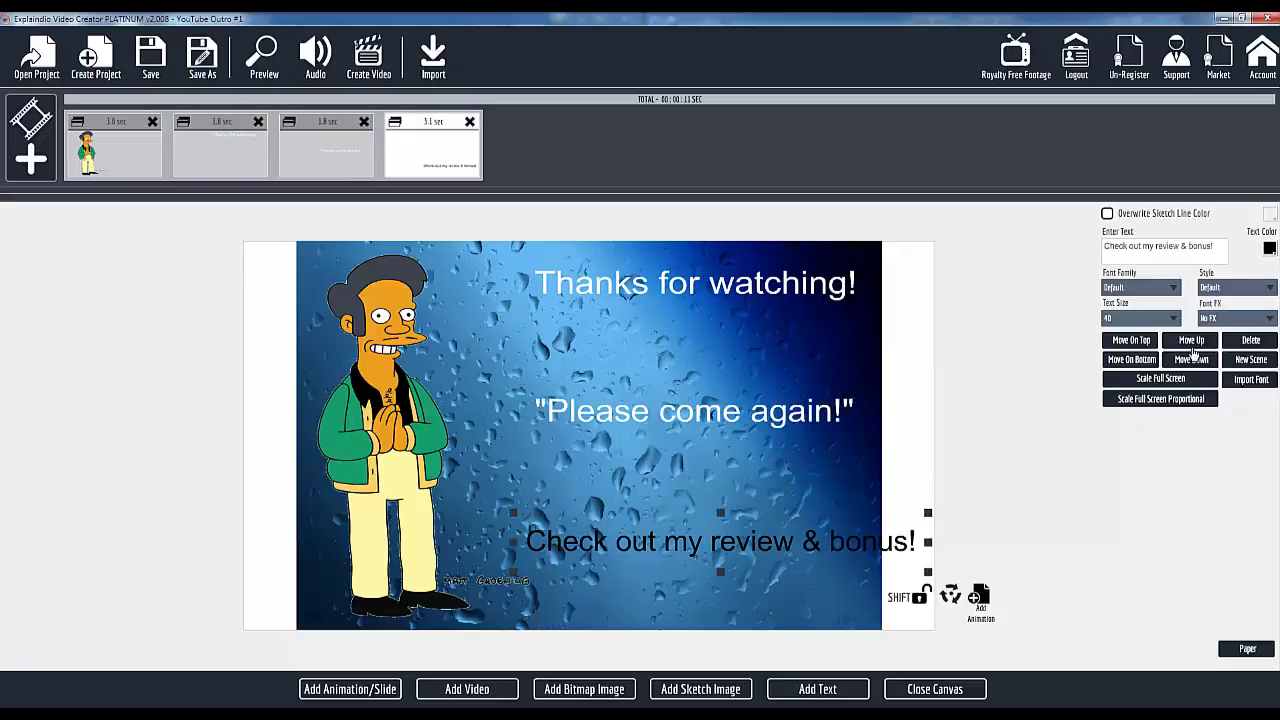
{"action": "left_click", "coordinate": [1269, 250]}
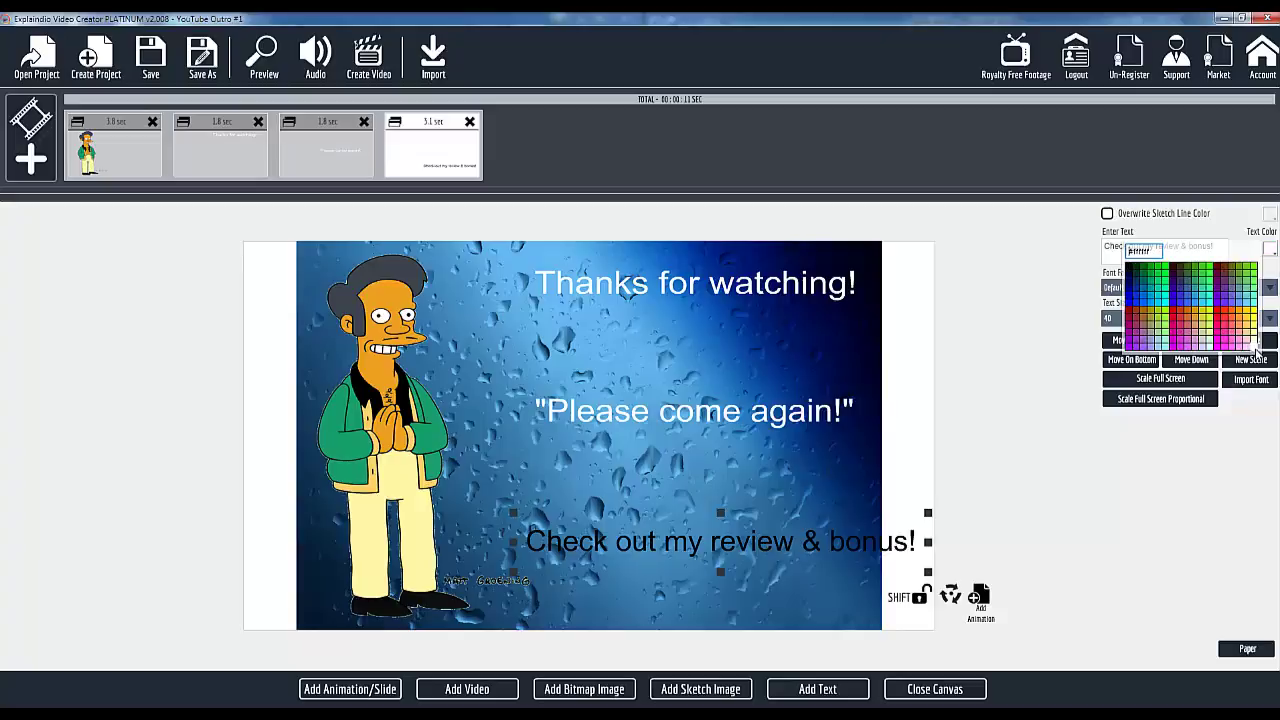
{"action": "left_click", "coordinate": [1256, 347]}
Shift the bonus line, 'Please come again!' and 'Thanks for watching!' left to fit over the photo
{"action": "left_click_drag", "start_coordinate": [776, 553], "coordinate": [722, 547]}
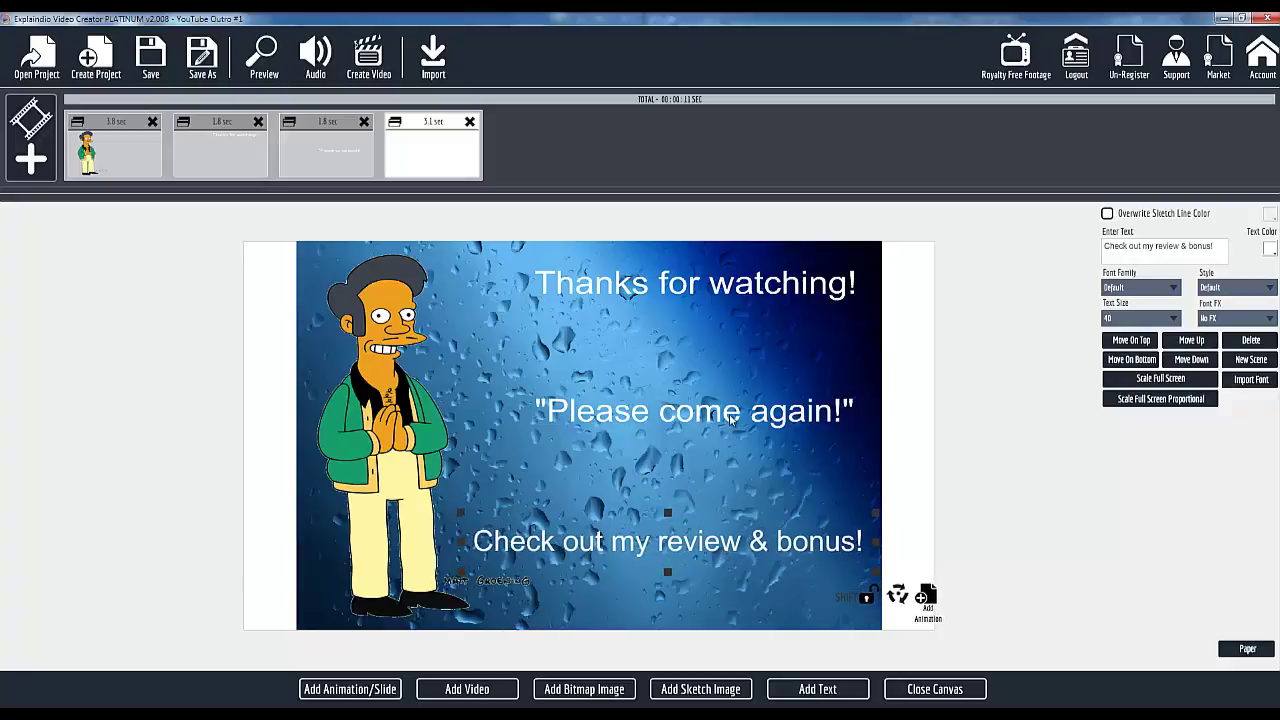
{"action": "left_click_drag", "start_coordinate": [729, 418], "coordinate": [700, 427]}
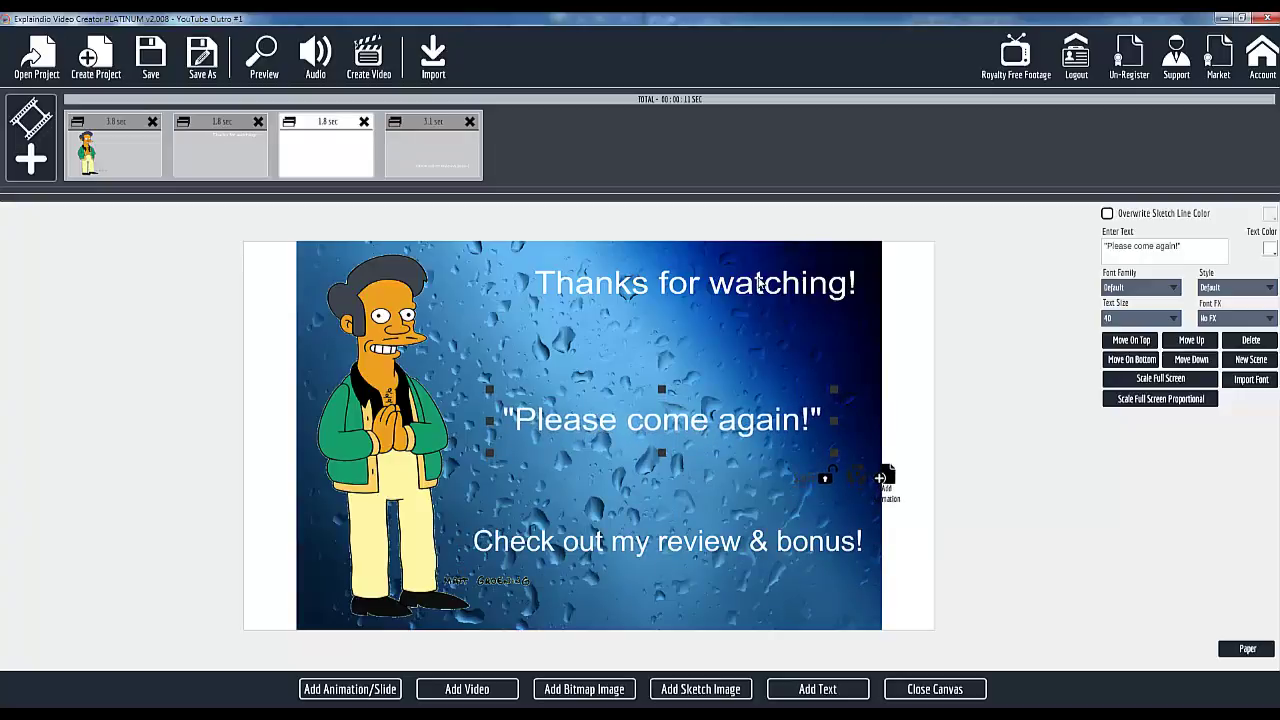
{"action": "left_click_drag", "start_coordinate": [752, 288], "coordinate": [731, 290]}
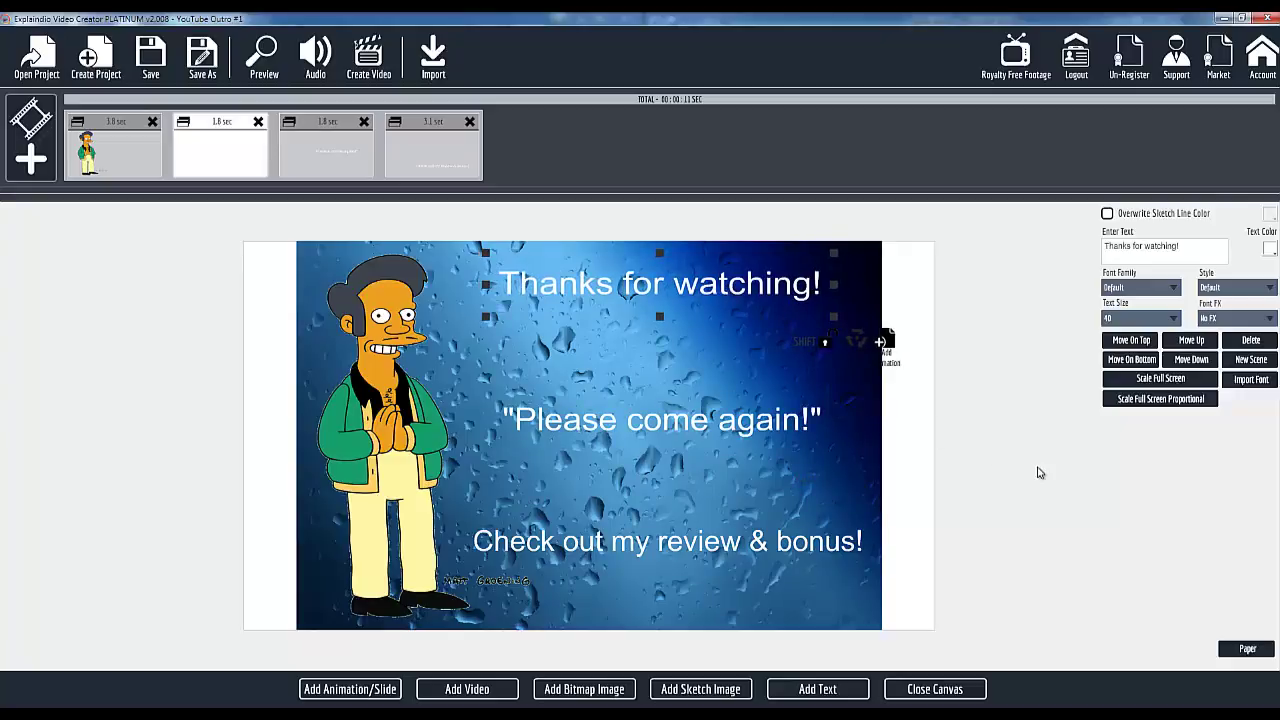
{"action": "left_click_drag", "start_coordinate": [718, 298], "coordinate": [719, 301]}
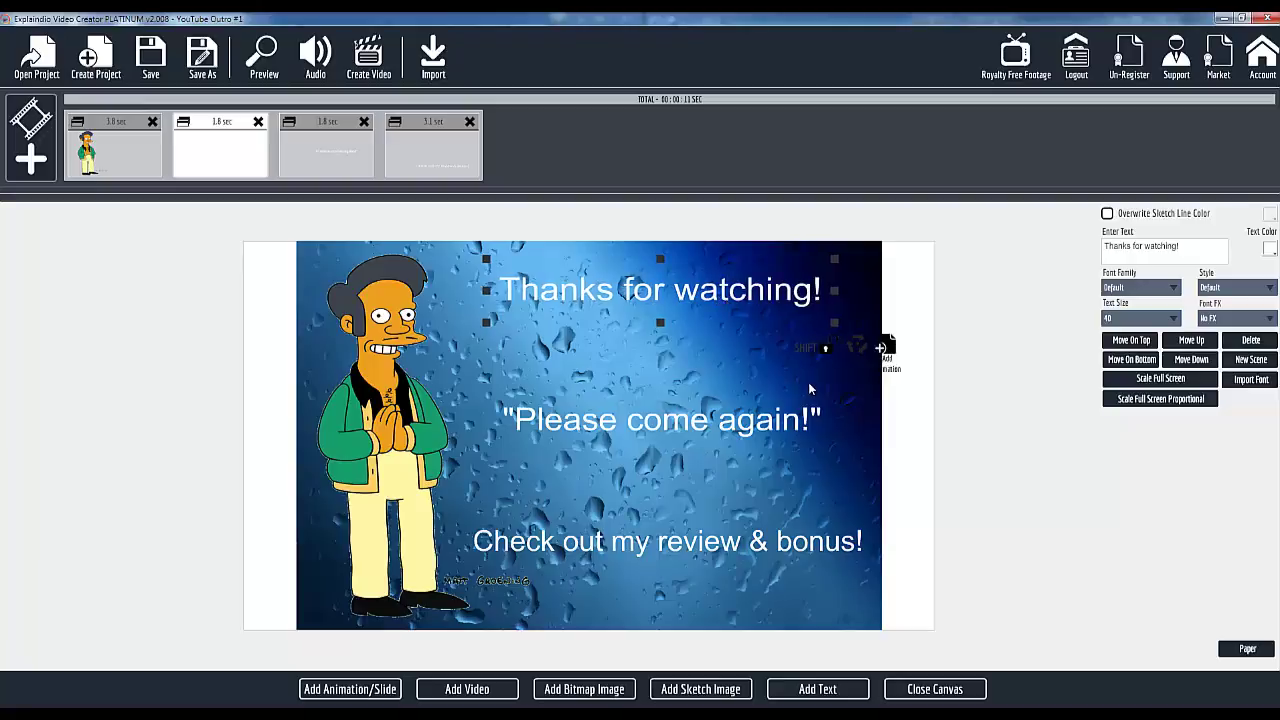
Open the text Style list, then remove the water-drops background image to leave plain white
{"action": "left_click", "coordinate": [1218, 290]}
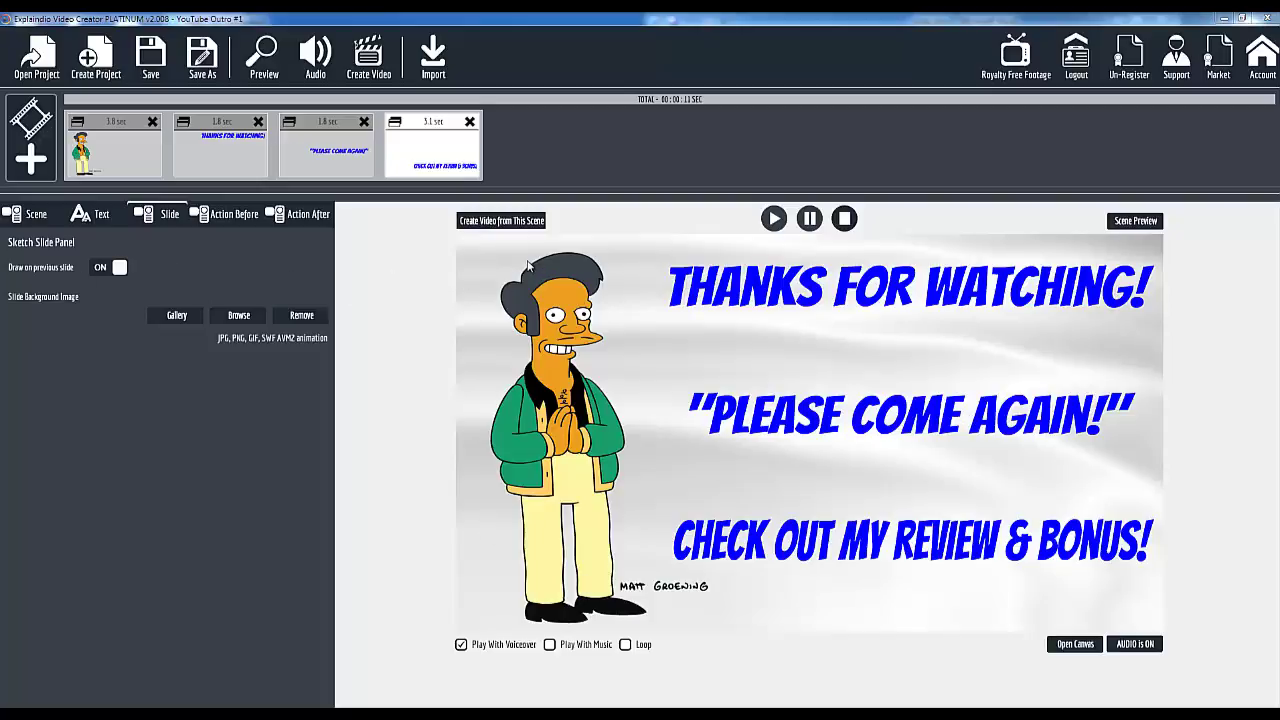
{"action": "left_click", "coordinate": [36, 214]}
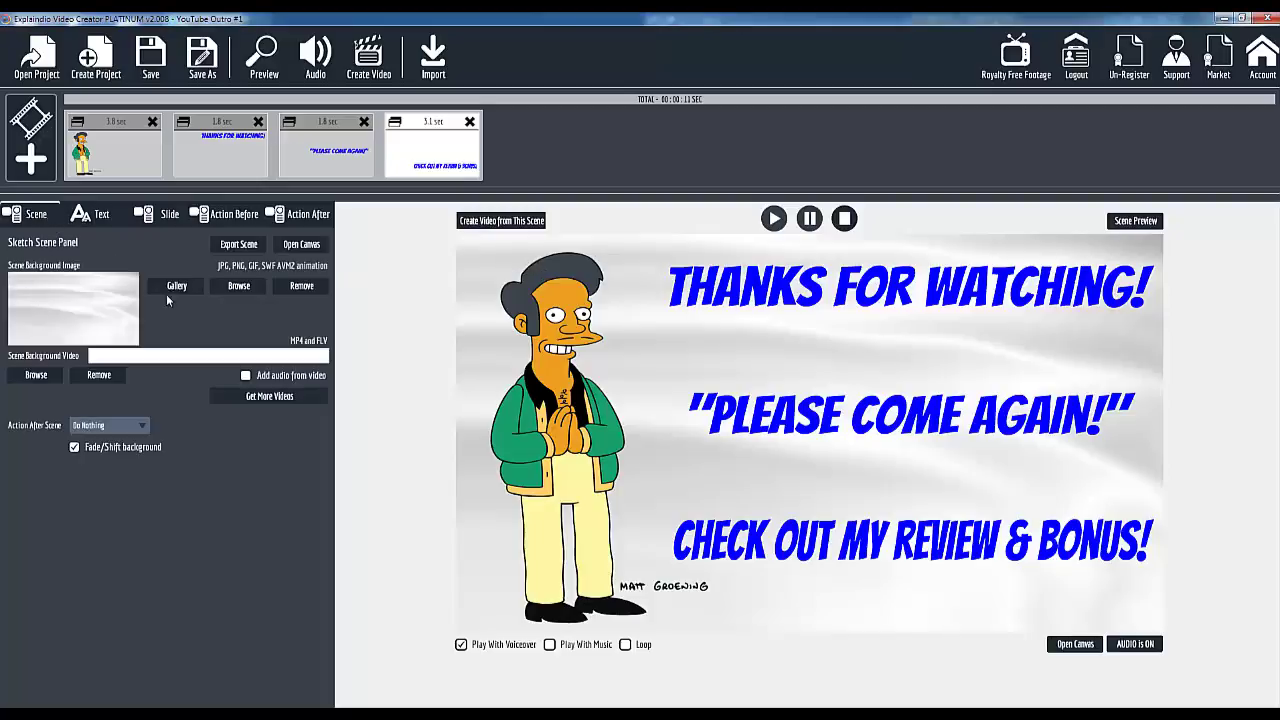
{"action": "left_click", "coordinate": [291, 294]}
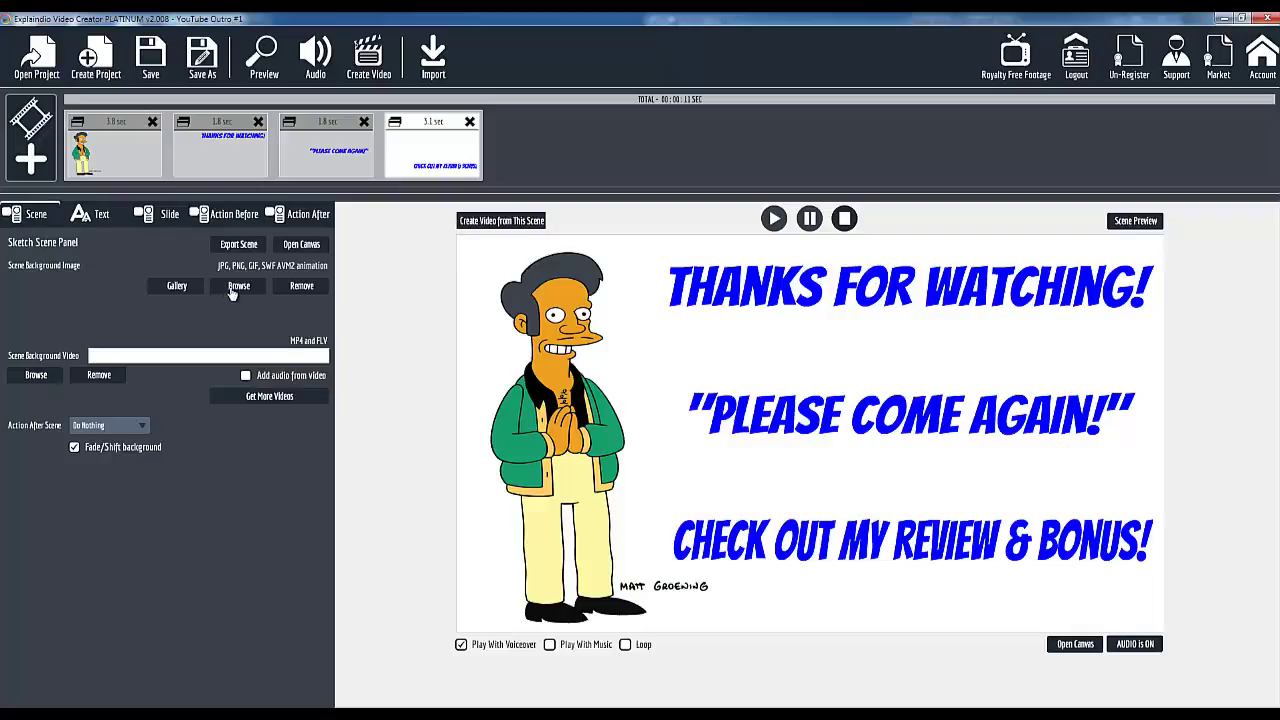
Check the gallery and file picker, then open the Maxs Bonus - Video Backgrounds folder
{"action": "left_click", "coordinate": [176, 288]}
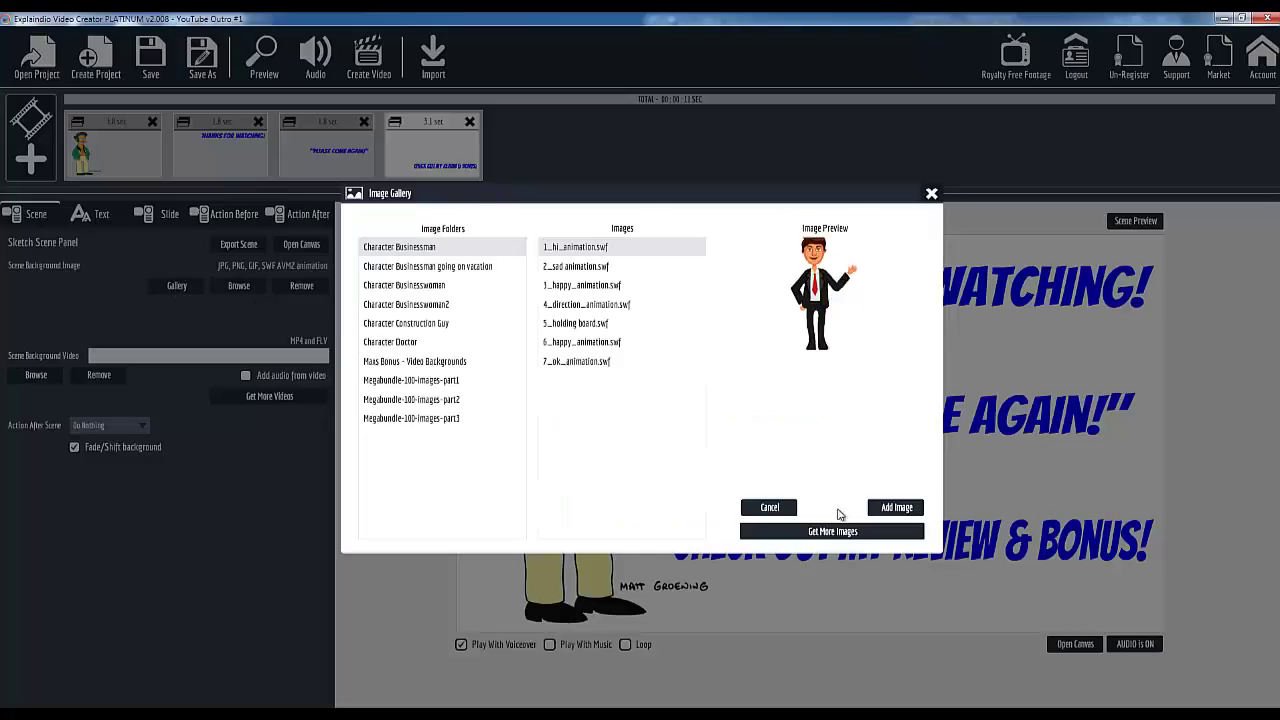
{"action": "left_click", "coordinate": [769, 508]}
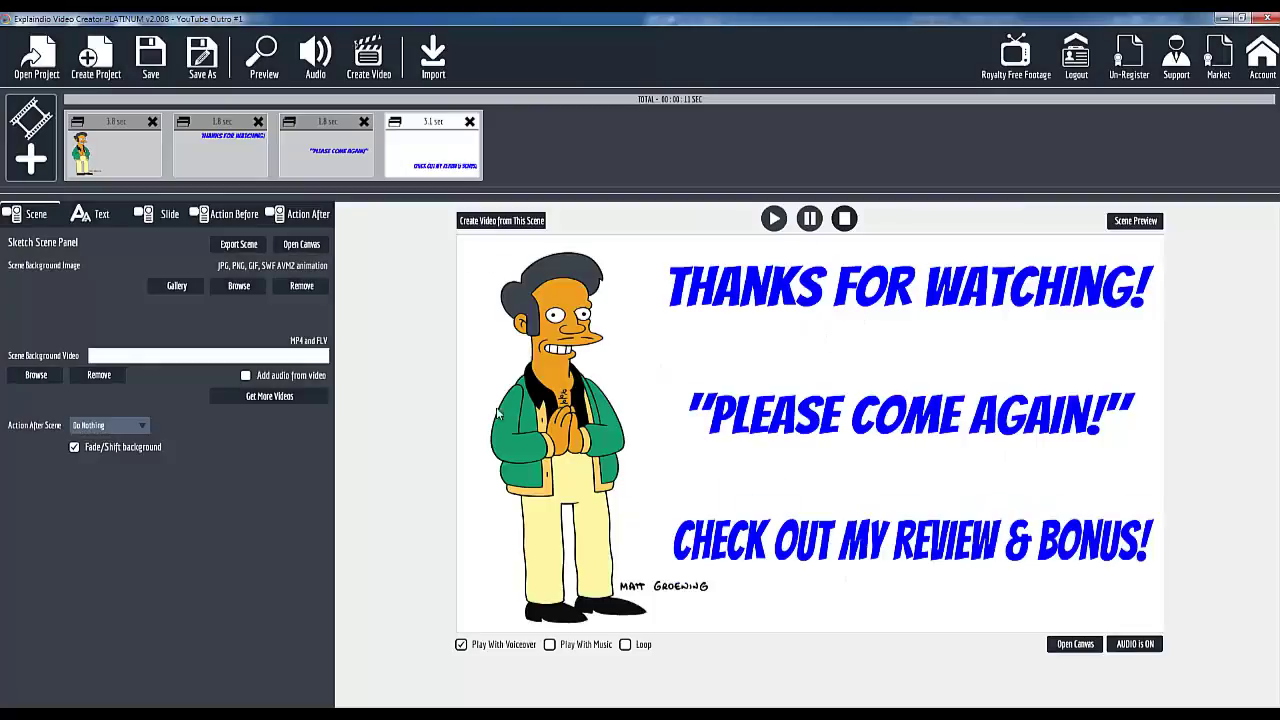
{"action": "left_click", "coordinate": [240, 288]}
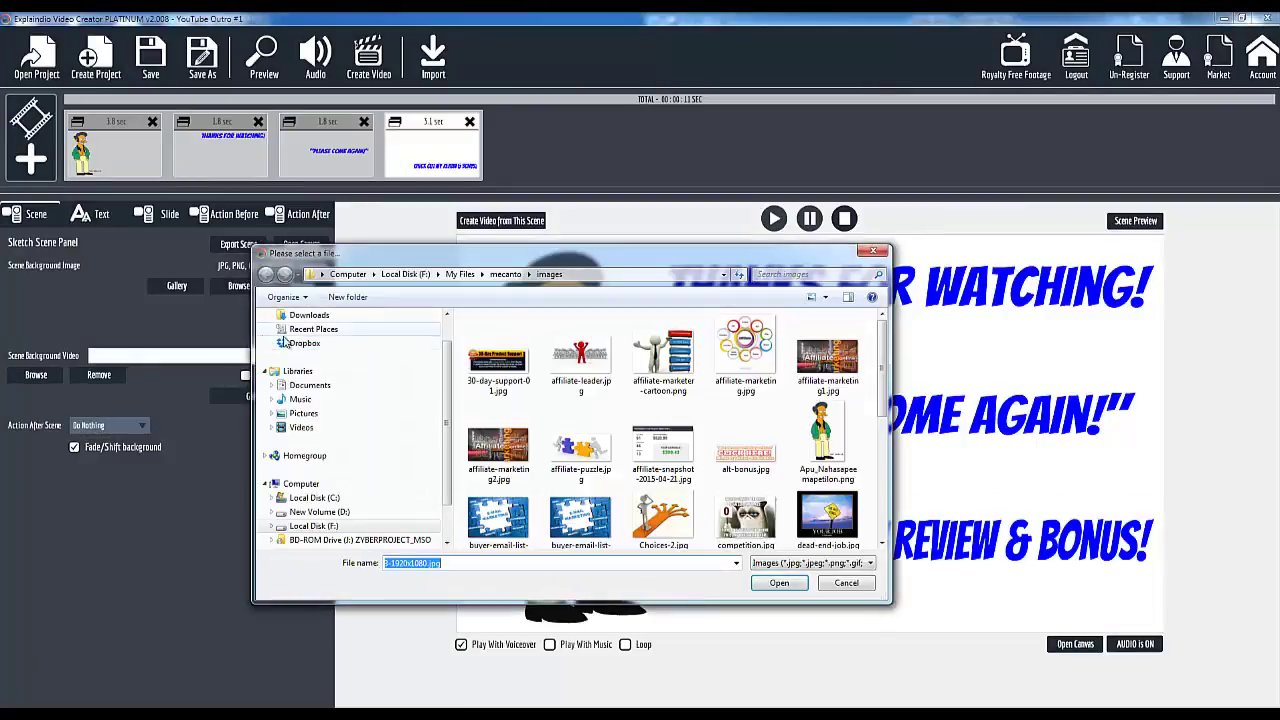
{"action": "left_click", "coordinate": [836, 584]}
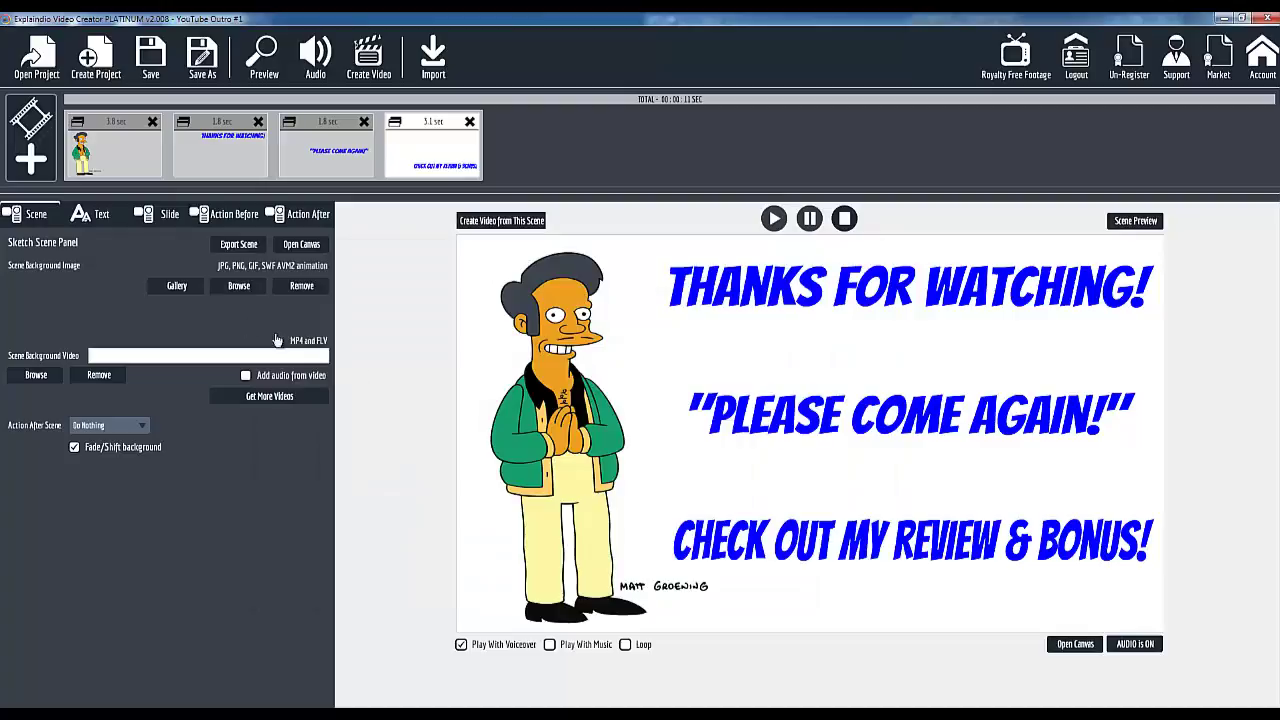
{"action": "left_click", "coordinate": [176, 287]}
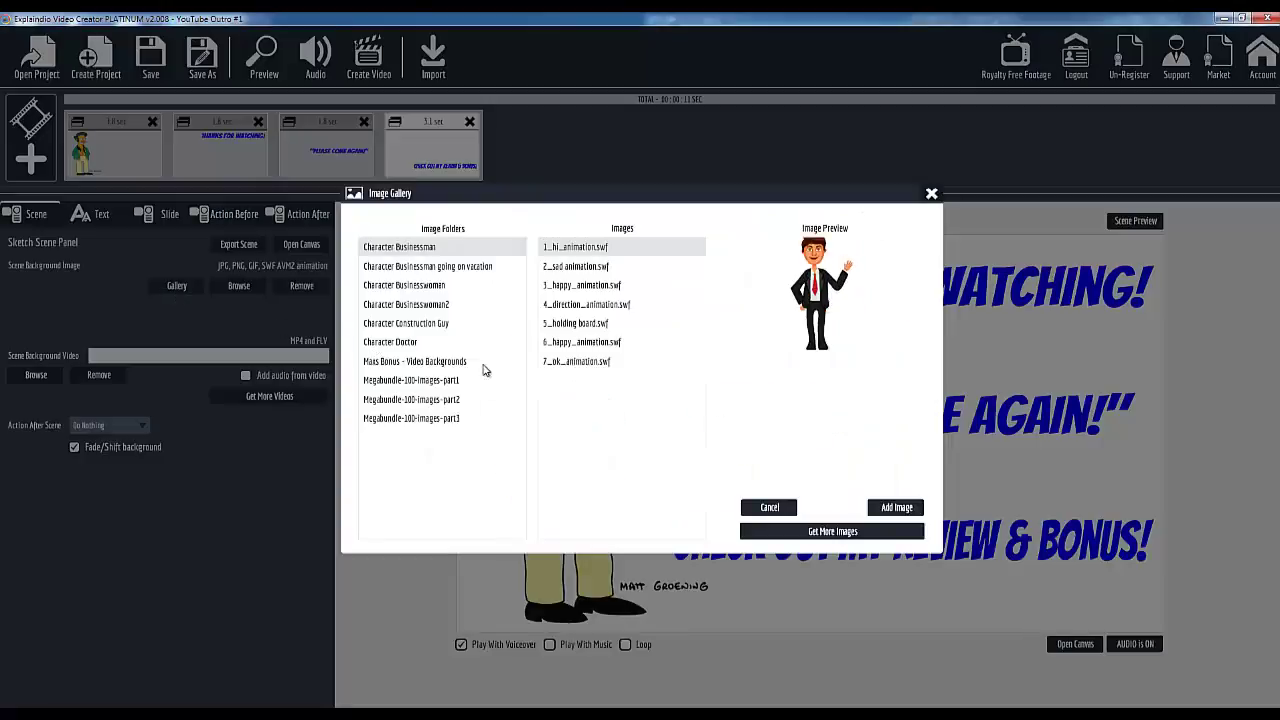
{"action": "left_click", "coordinate": [446, 362]}
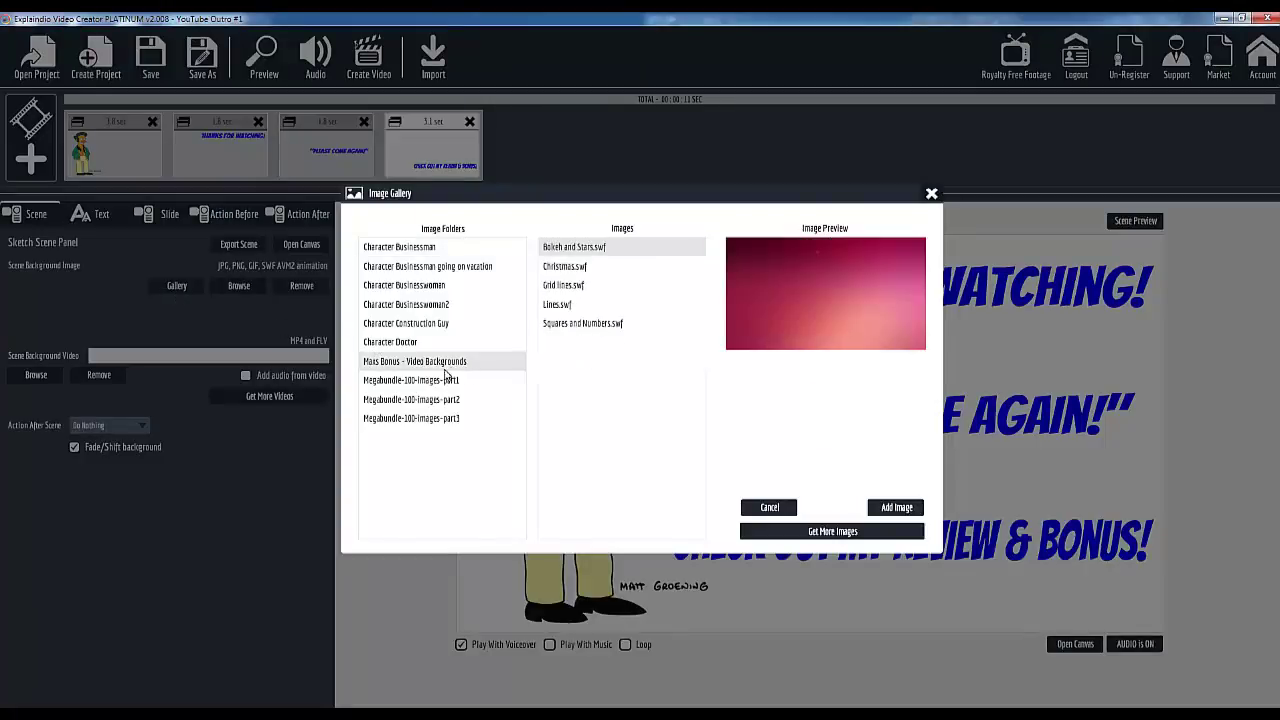
Preview the Lines, Squares and Numbers, Grid lines, Christmas and Bokeh backgrounds, then add Lines.swf
{"action": "left_click", "coordinate": [575, 308]}
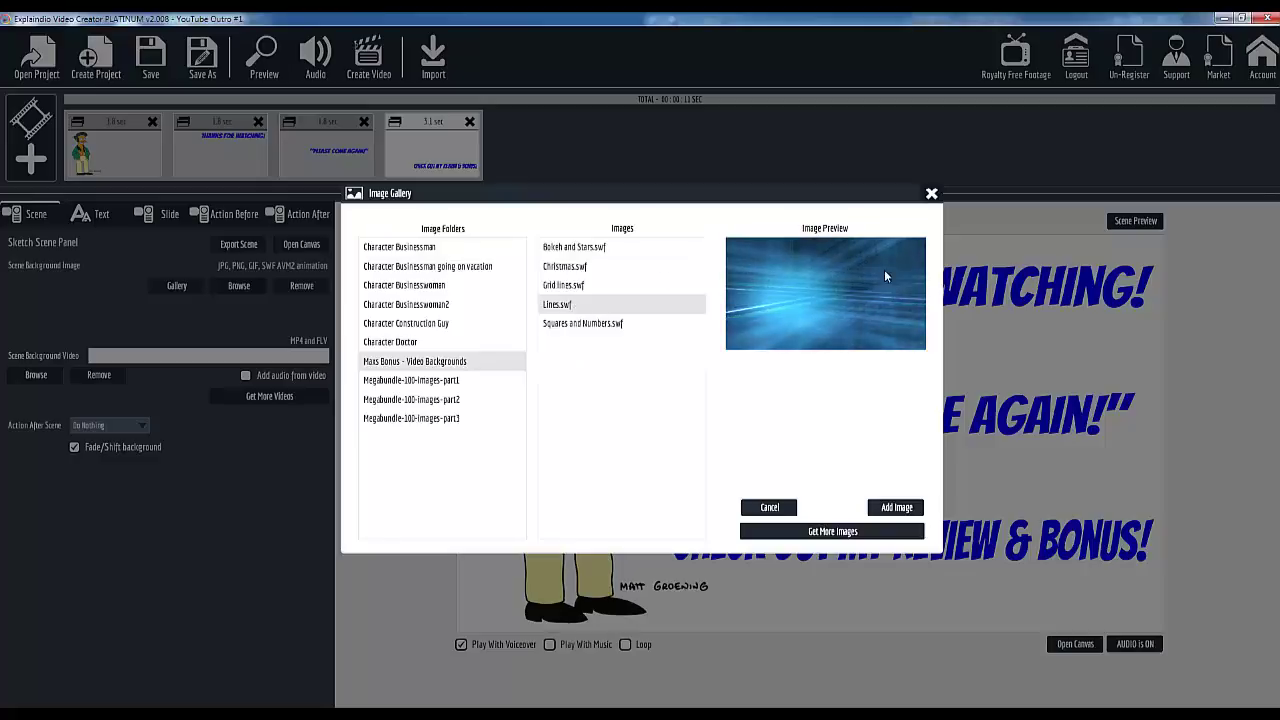
{"action": "left_click", "coordinate": [587, 325]}
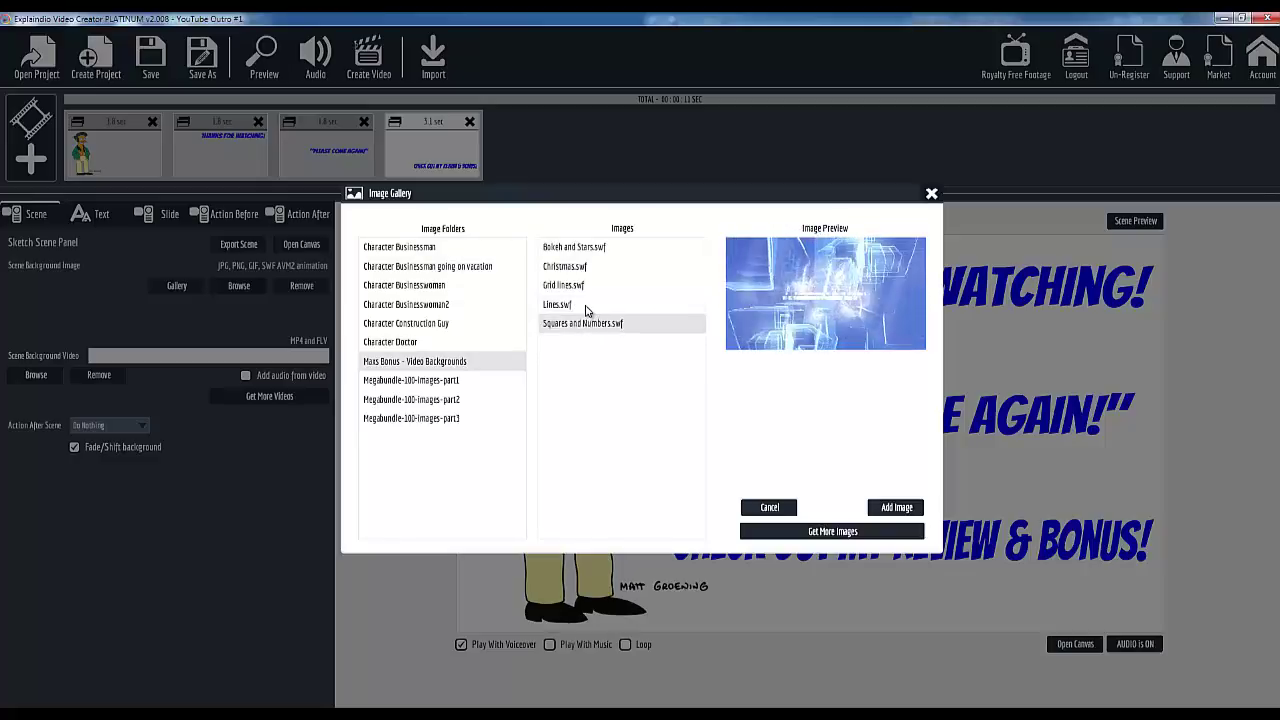
{"action": "left_click", "coordinate": [590, 305]}
{"action": "left_click", "coordinate": [597, 287]}
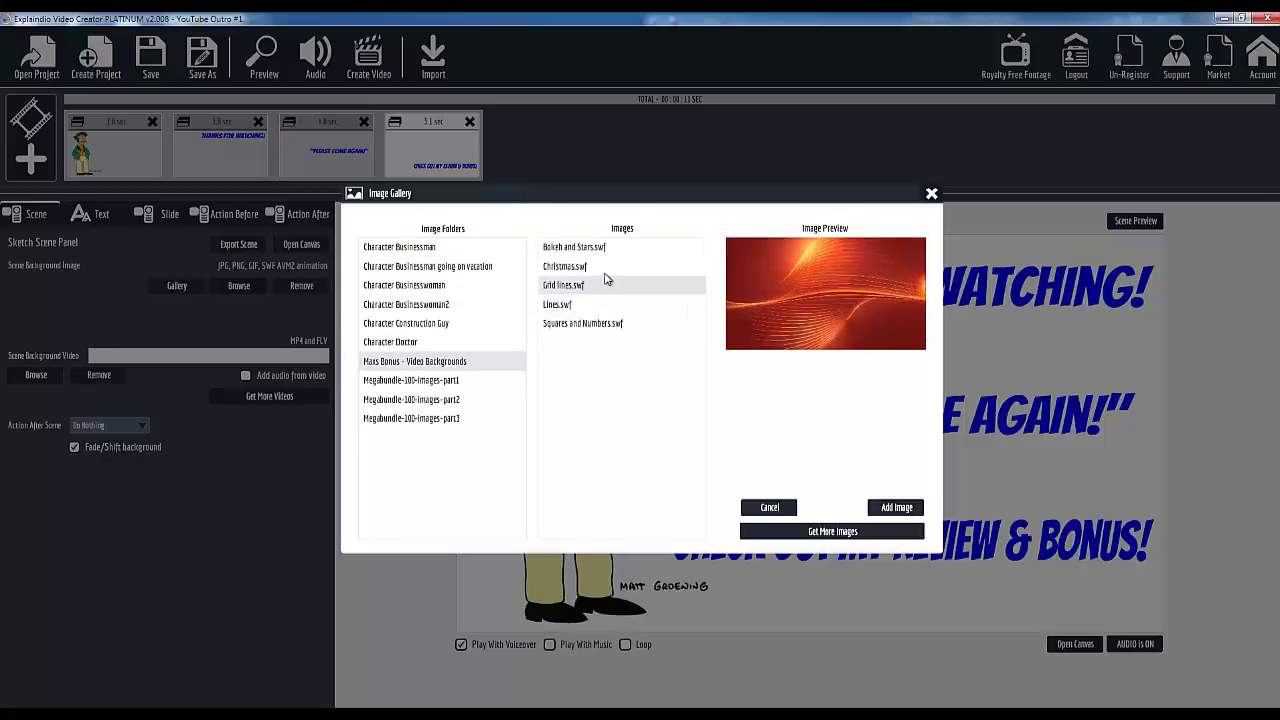
{"action": "left_click", "coordinate": [603, 270]}
{"action": "left_click", "coordinate": [621, 249]}
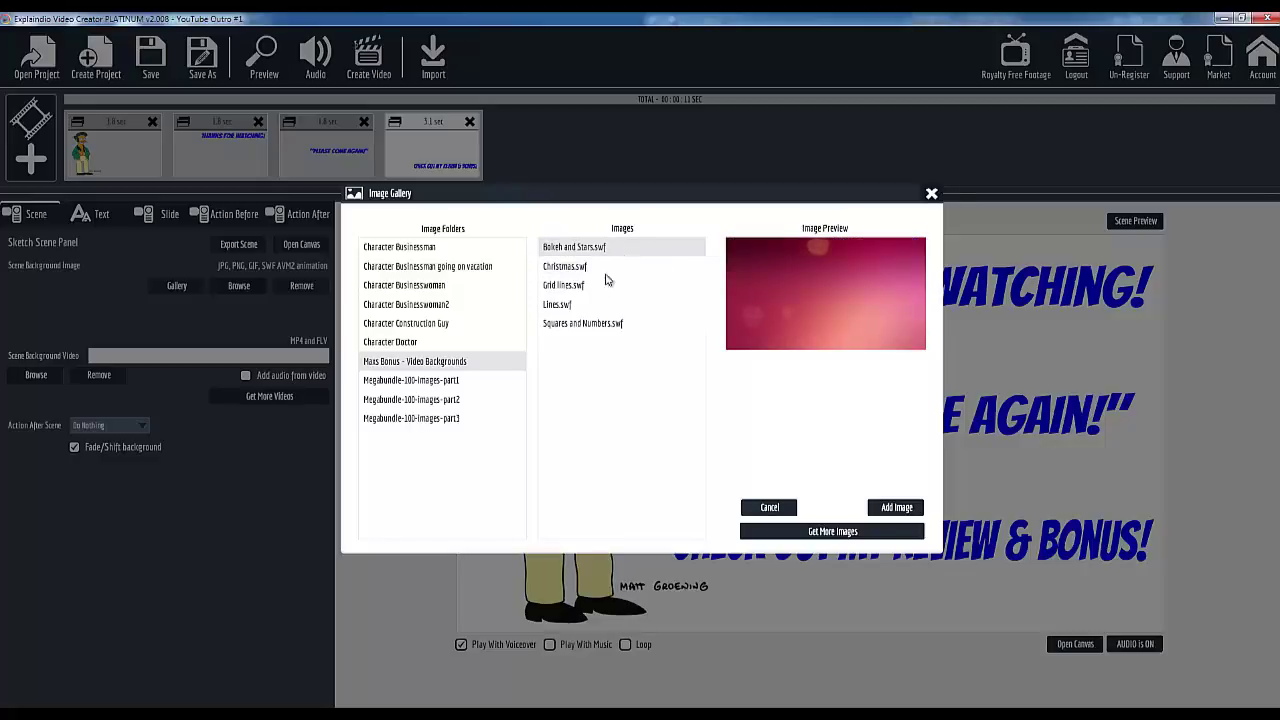
{"action": "left_click", "coordinate": [587, 305]}
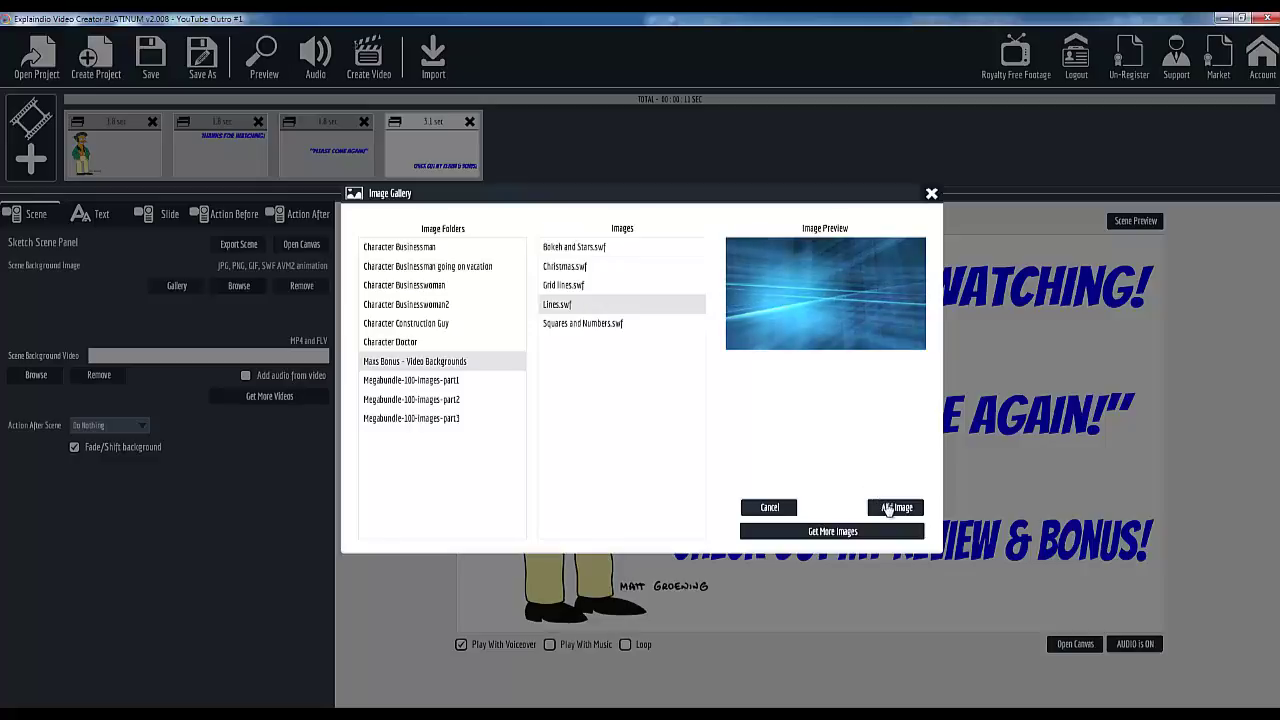
{"action": "left_click", "coordinate": [894, 507]}
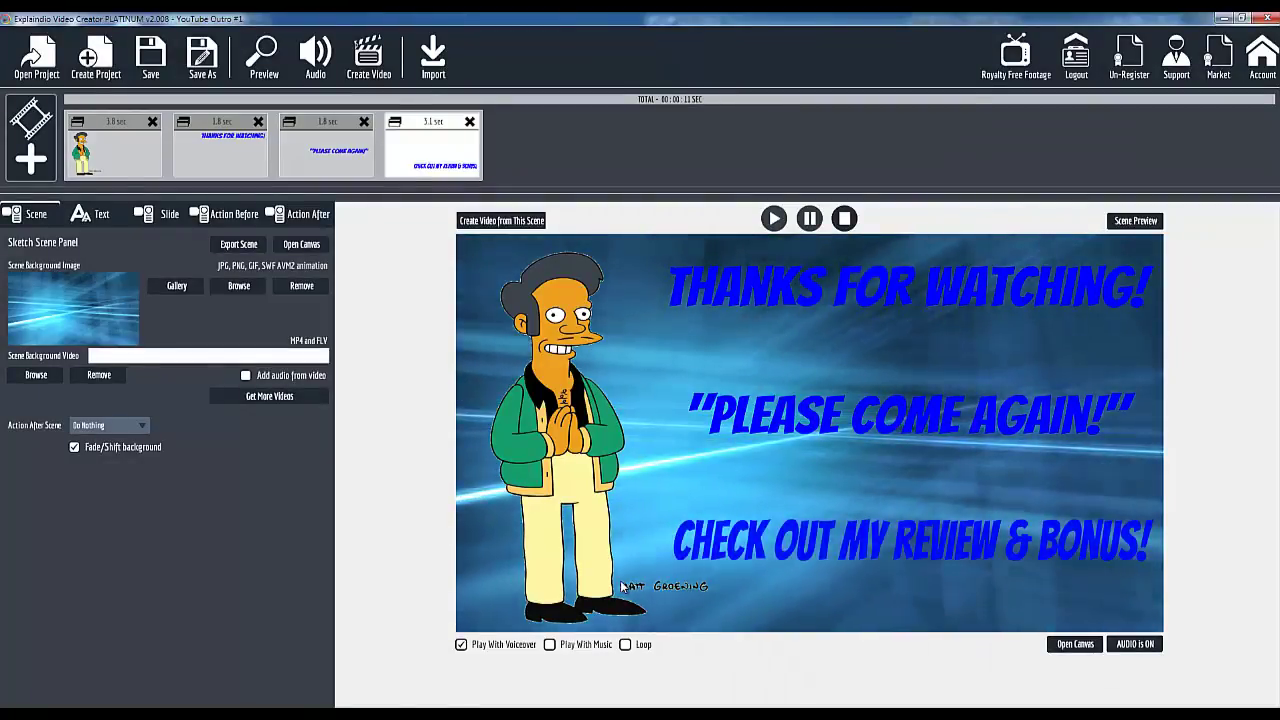
On the canvas, turn 'Thanks for watching!', 'Please come again!' and 'Check out my review & bonus!' white
{"action": "left_click", "coordinate": [1075, 644]}
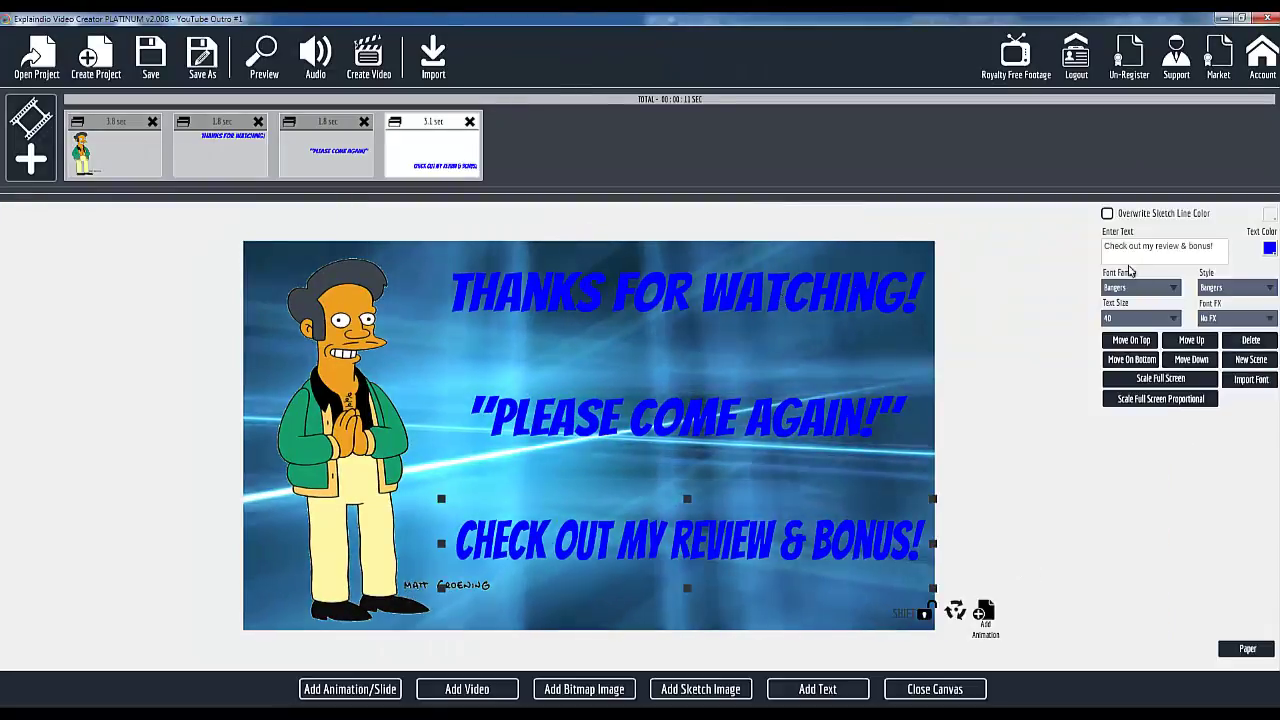
{"action": "left_click", "coordinate": [690, 292]}
{"action": "left_click", "coordinate": [1269, 249]}
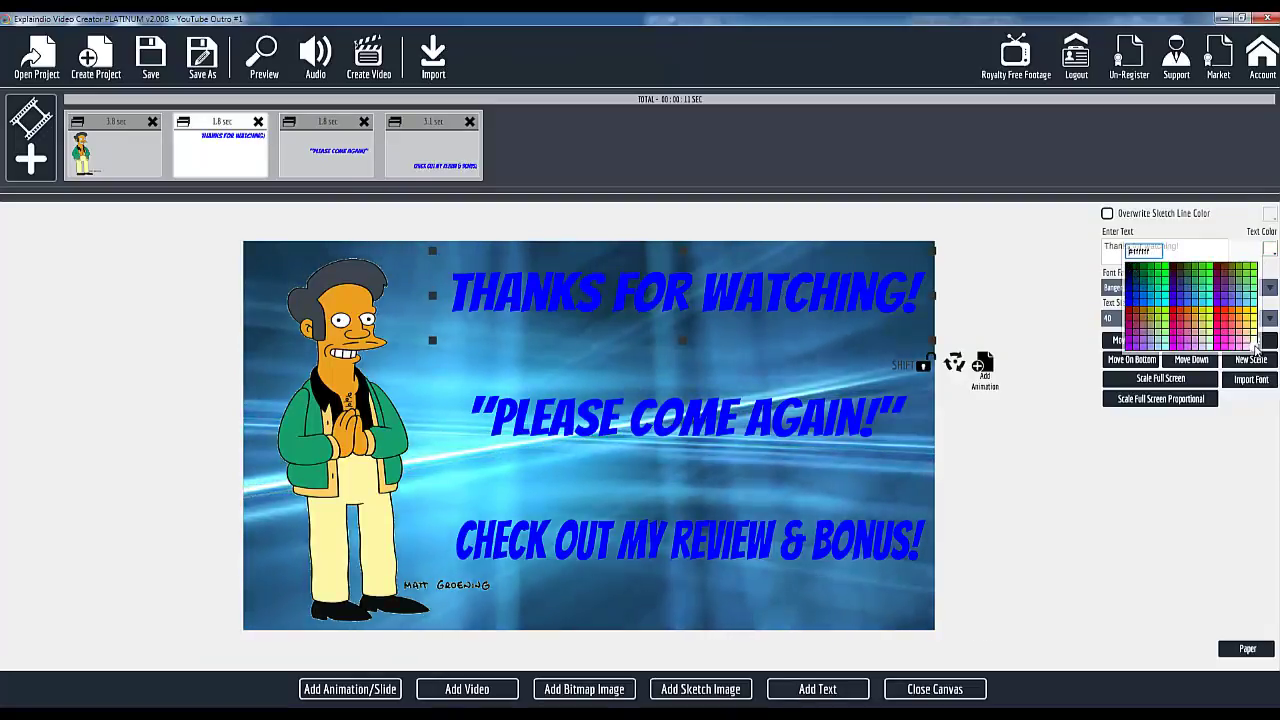
{"action": "left_click", "coordinate": [1255, 346]}
{"action": "left_click", "coordinate": [795, 405]}
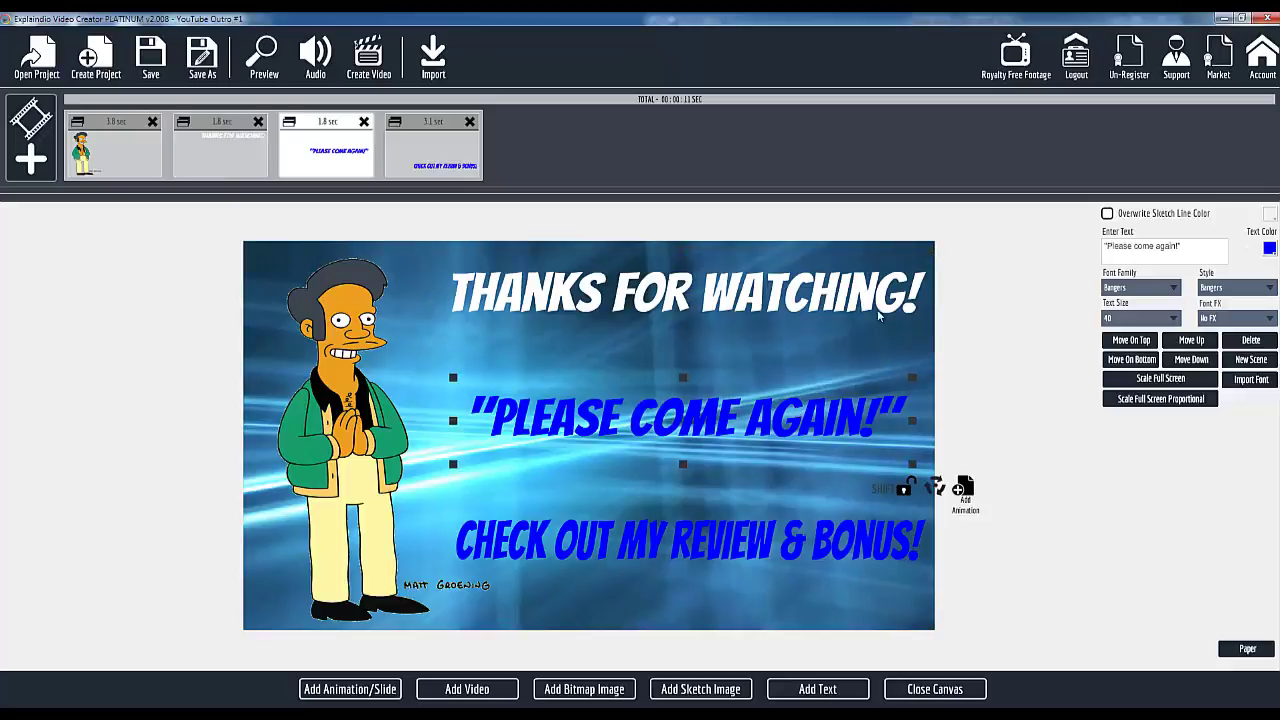
{"action": "left_click", "coordinate": [676, 321]}
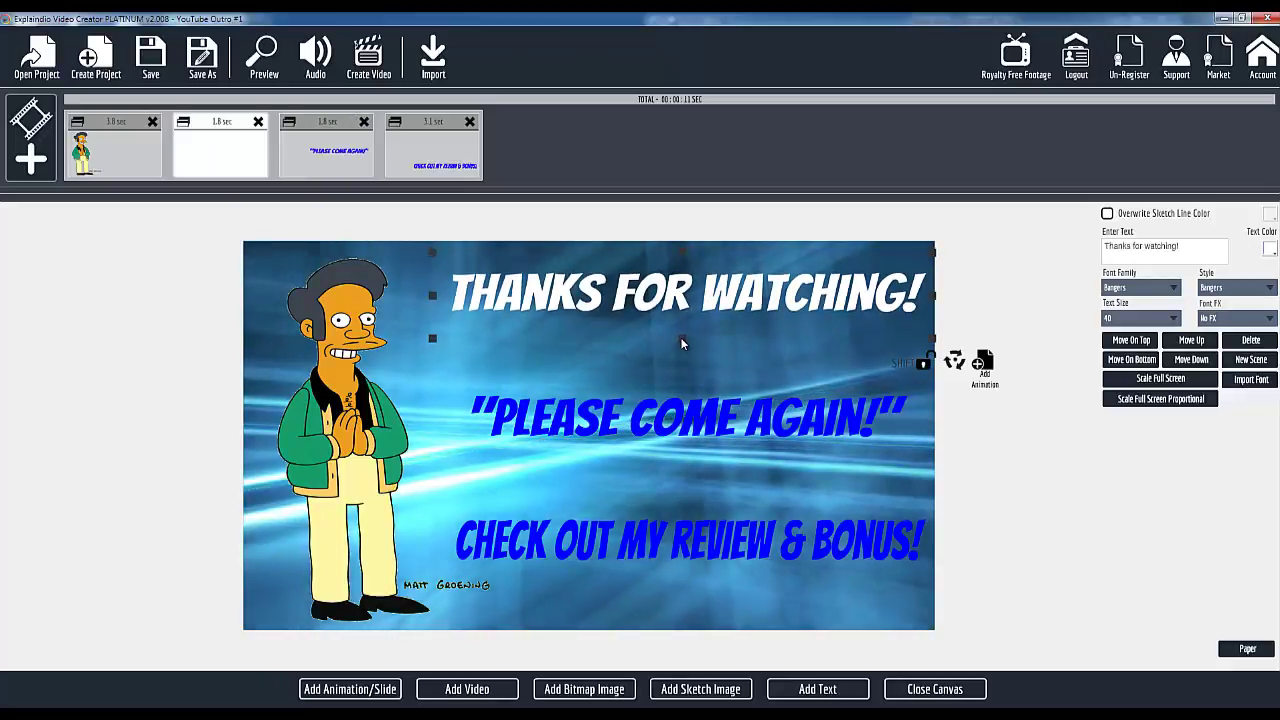
{"action": "left_click", "coordinate": [682, 405]}
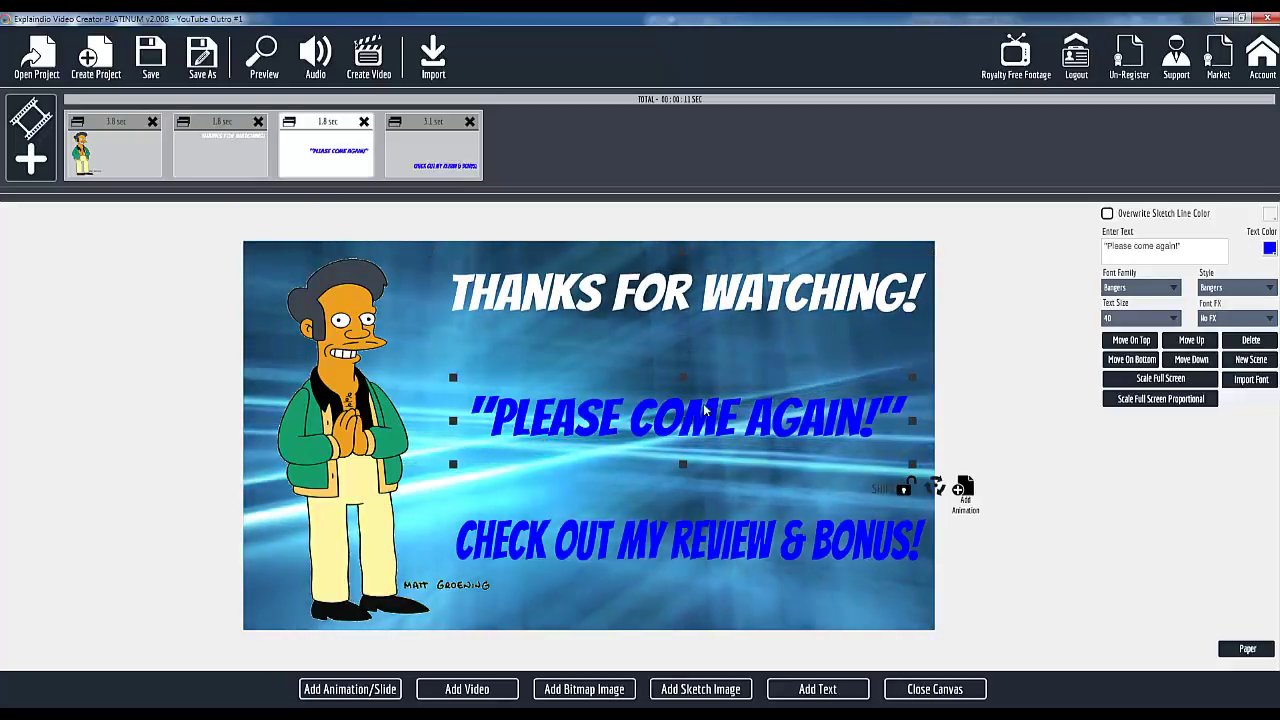
{"action": "left_click", "coordinate": [1269, 249]}
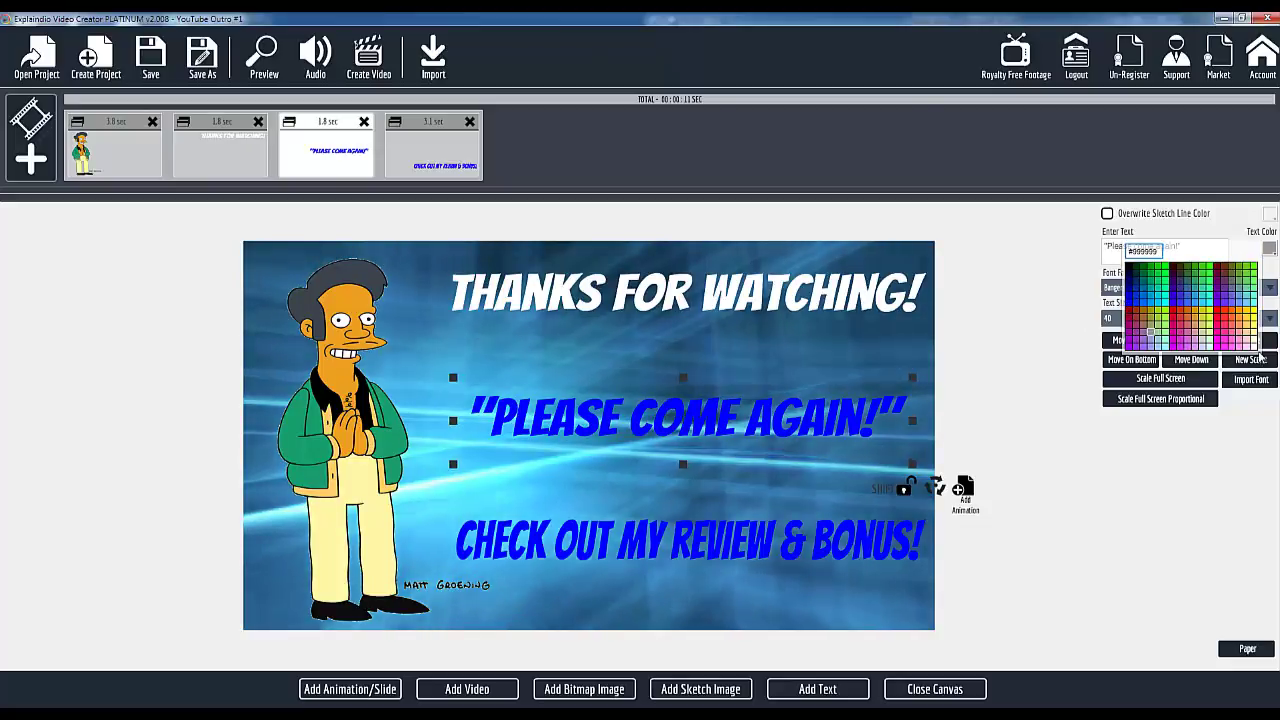
{"action": "left_click", "coordinate": [1252, 346]}
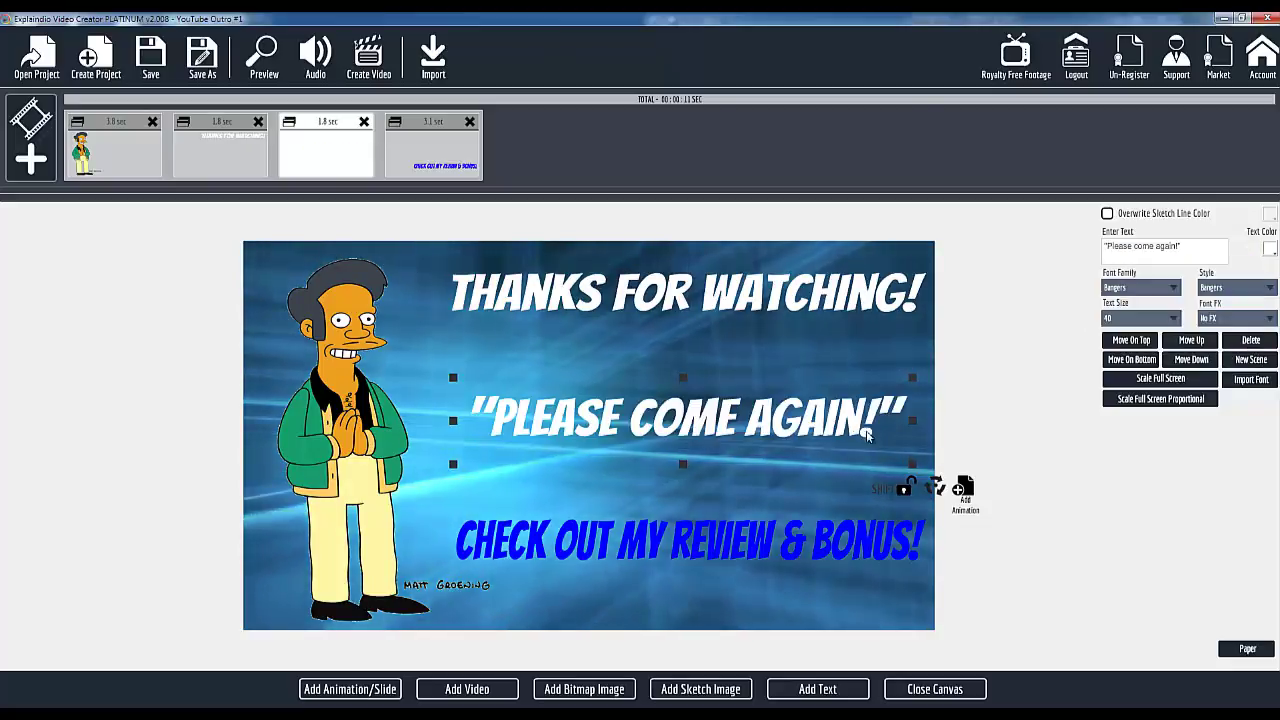
{"action": "left_click", "coordinate": [766, 535]}
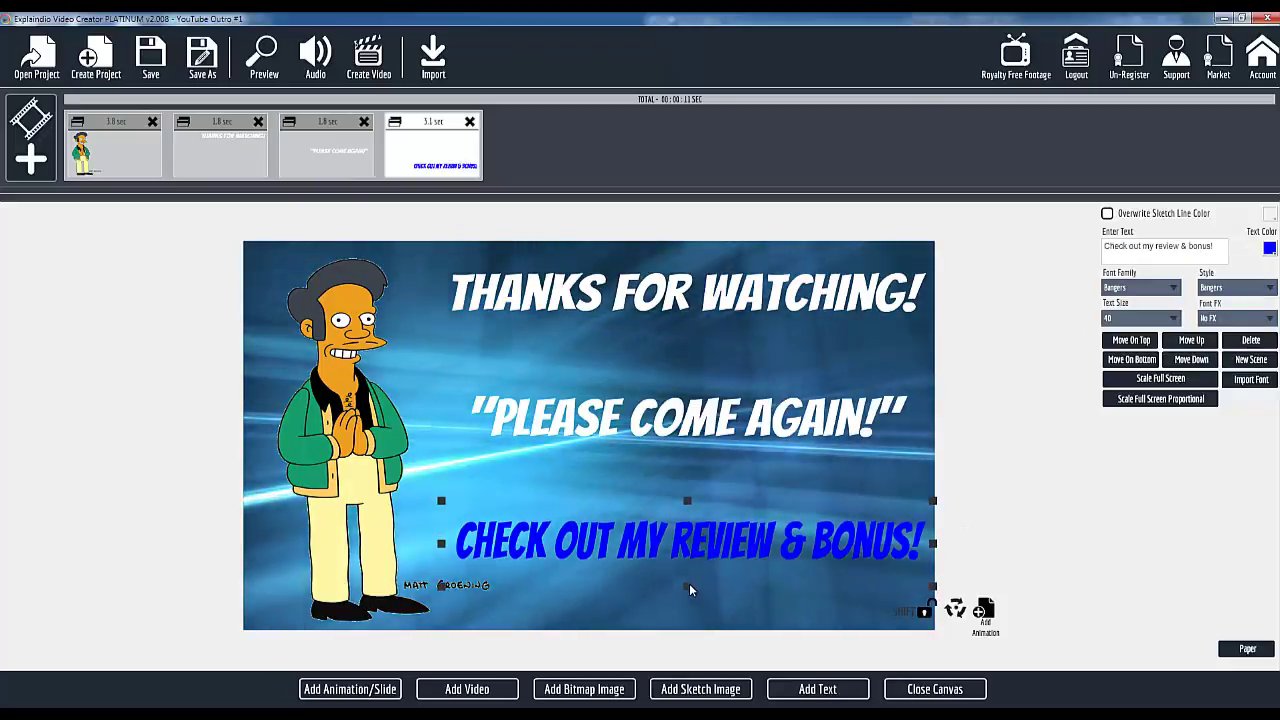
{"action": "left_click", "coordinate": [1269, 249]}
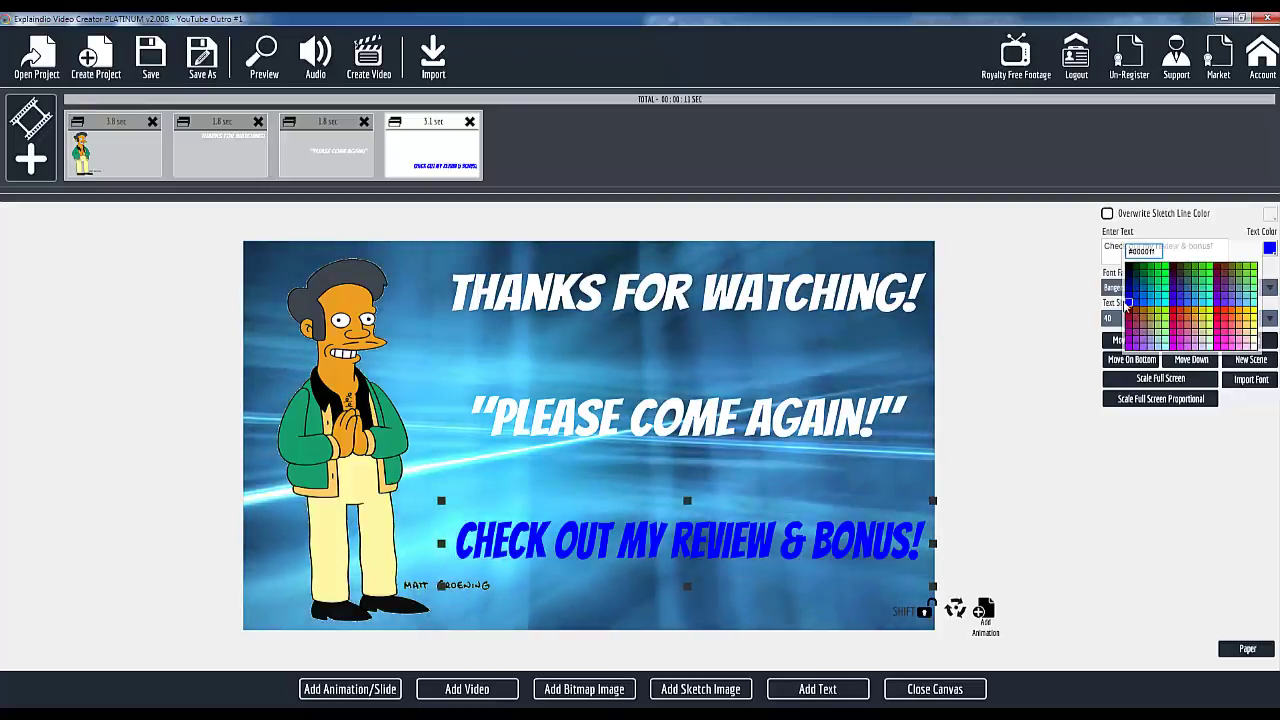
{"action": "left_click", "coordinate": [1252, 346]}
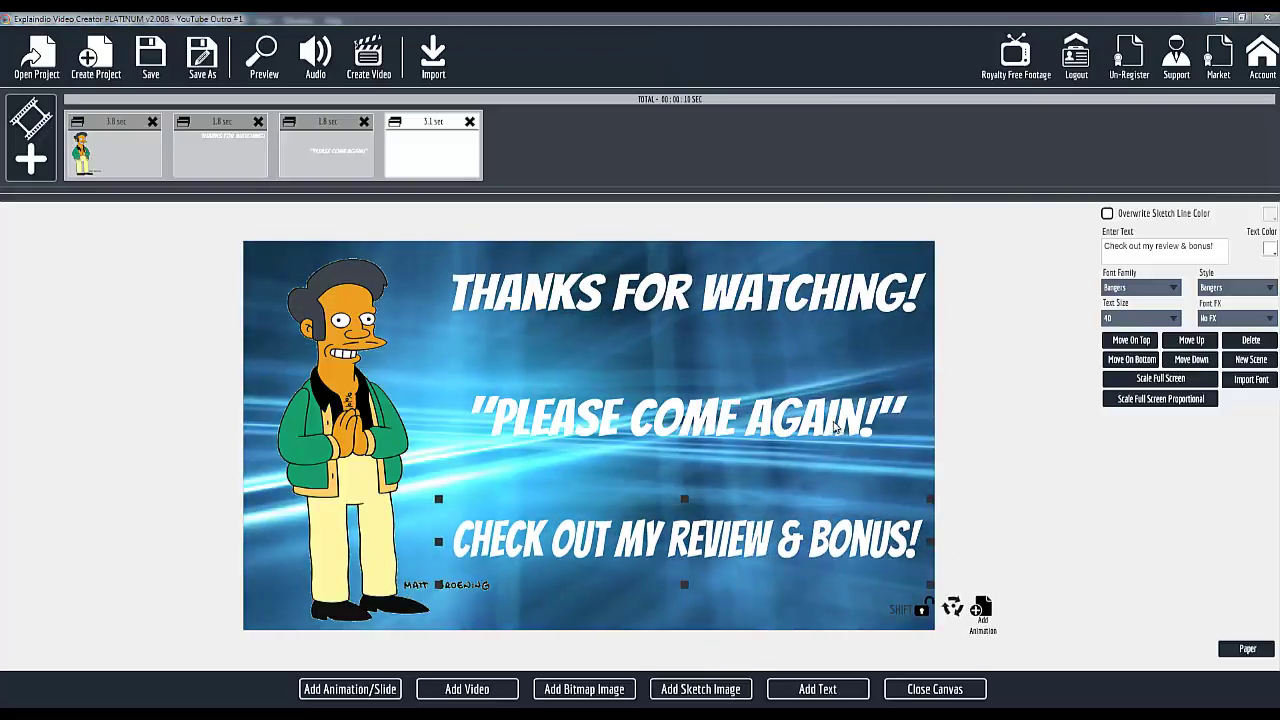
Move 'Please come again!' and the bonus line upward so the three lines sit closer together
{"action": "left_click", "coordinate": [662, 412]}
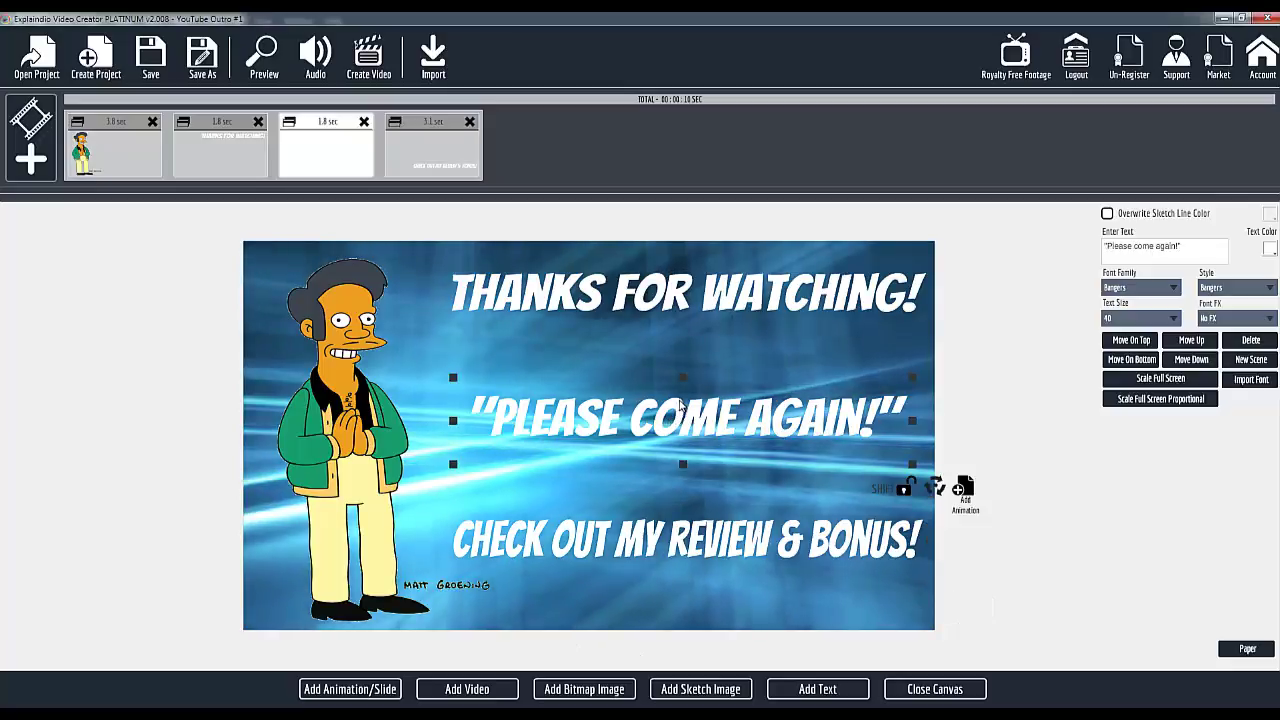
{"action": "left_click_drag", "start_coordinate": [680, 405], "coordinate": [680, 388]}
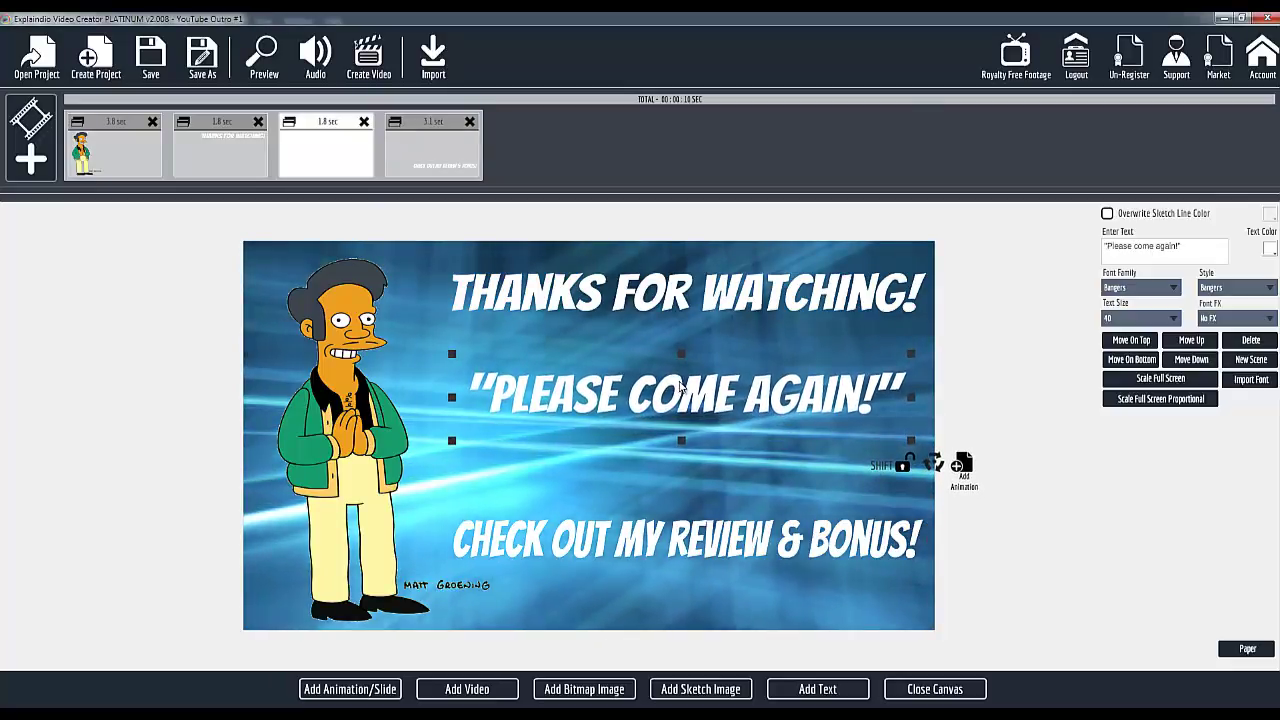
{"action": "left_click_drag", "start_coordinate": [676, 518], "coordinate": [674, 504]}
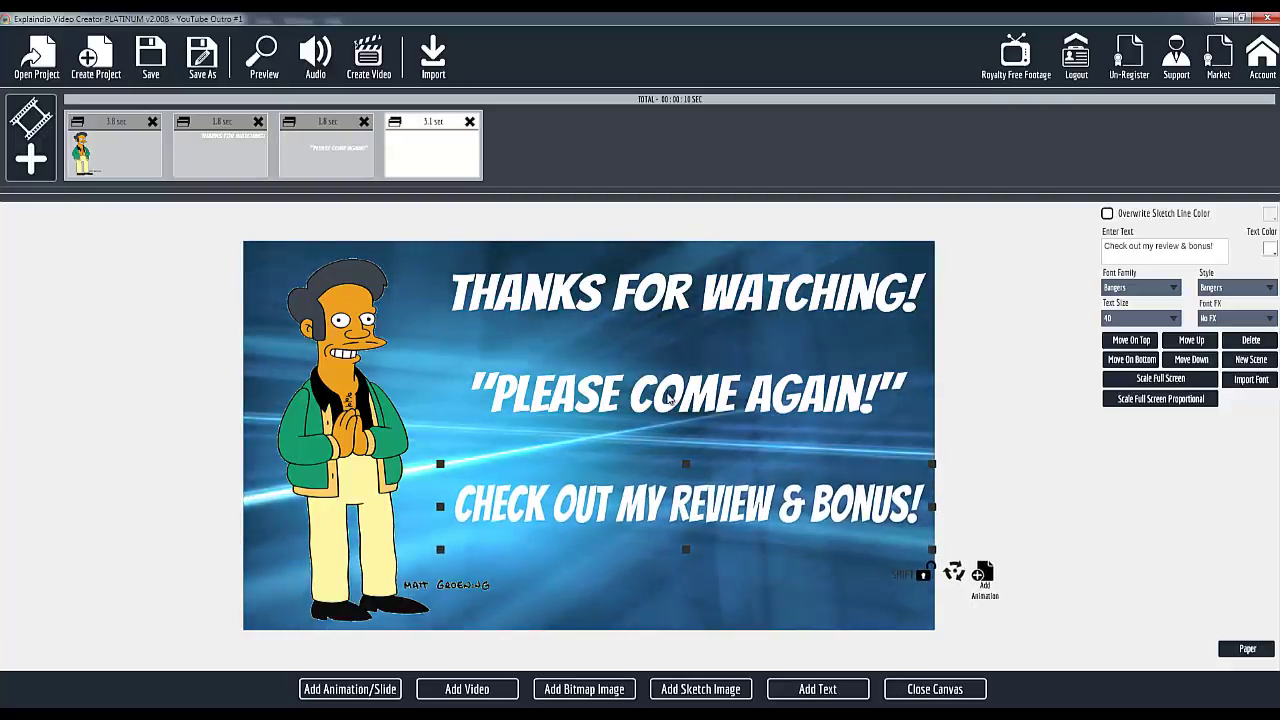
{"action": "left_click_drag", "start_coordinate": [669, 397], "coordinate": [666, 402]}
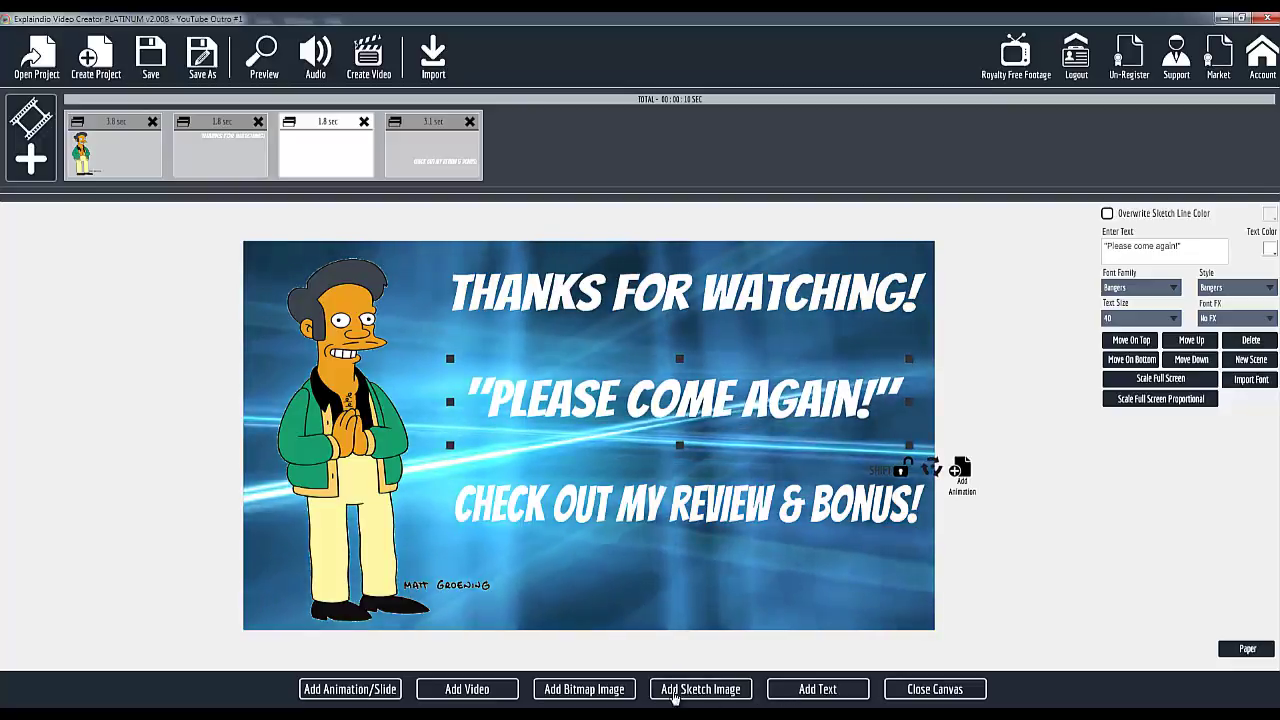
Add 3-down-arrows.png to the scene as a sketch image
{"action": "left_click", "coordinate": [590, 689]}
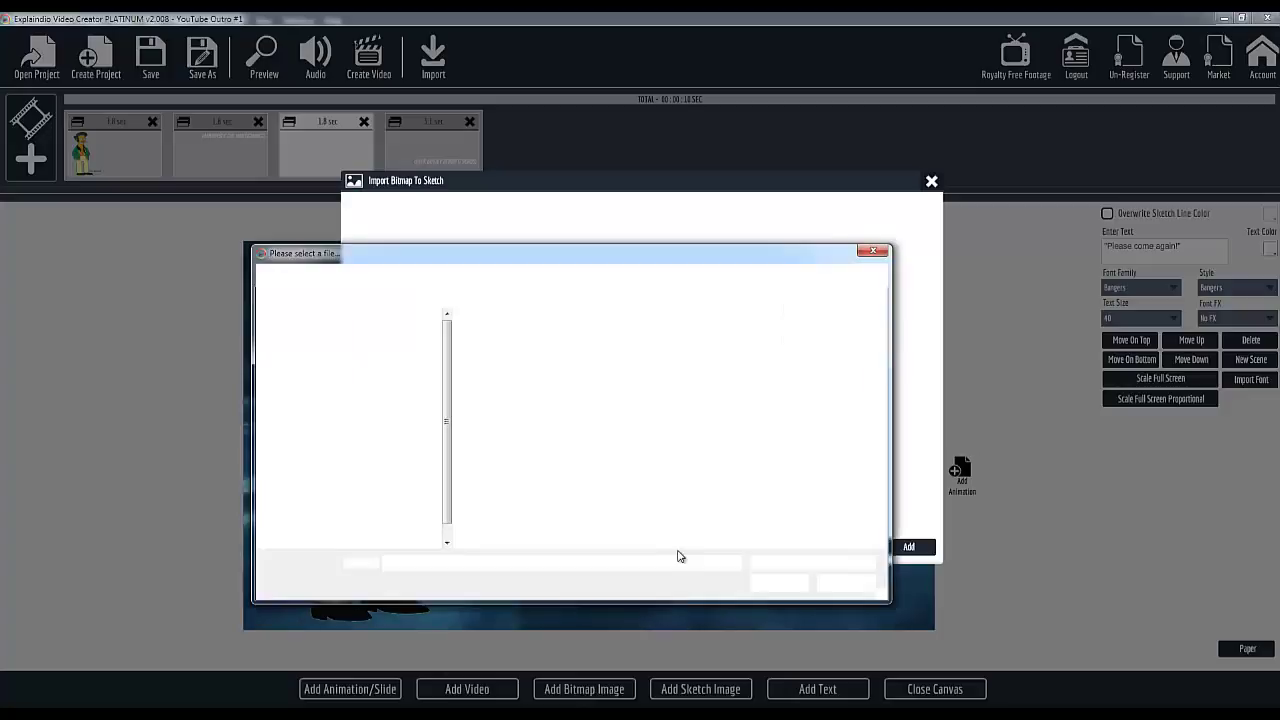
{"action": "left_click", "coordinate": [478, 388]}
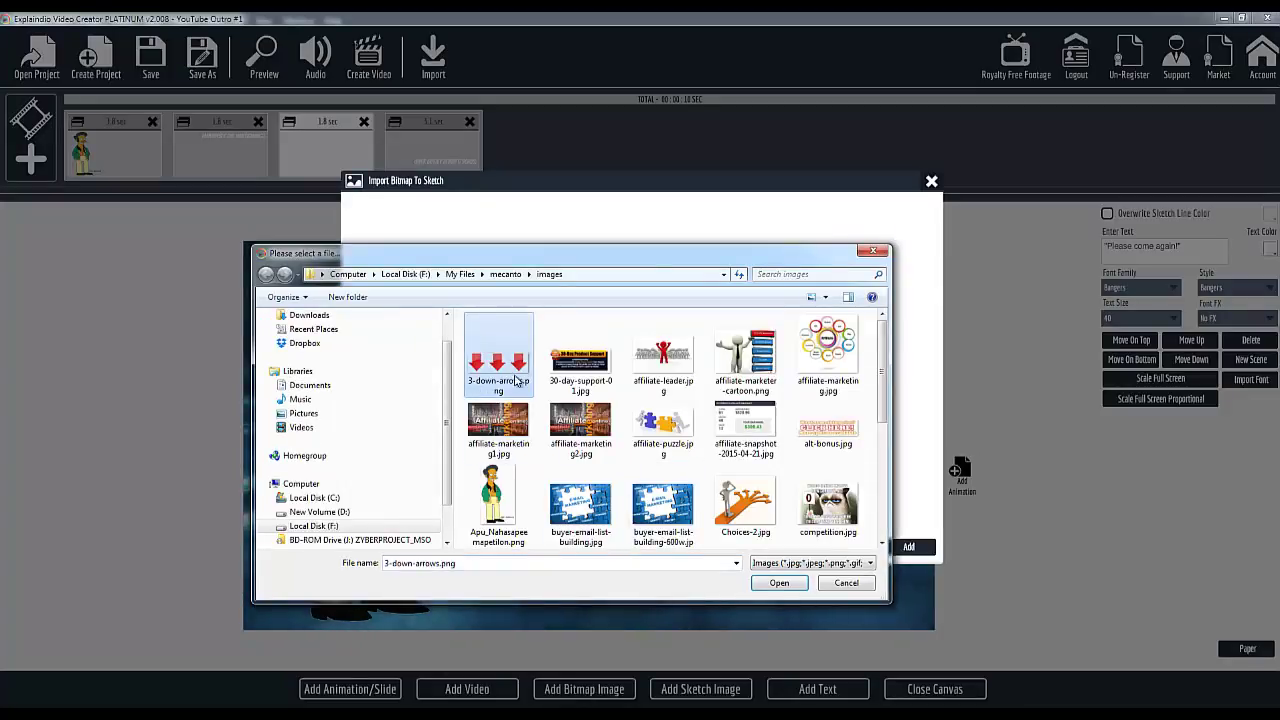
{"action": "left_click", "coordinate": [768, 586]}
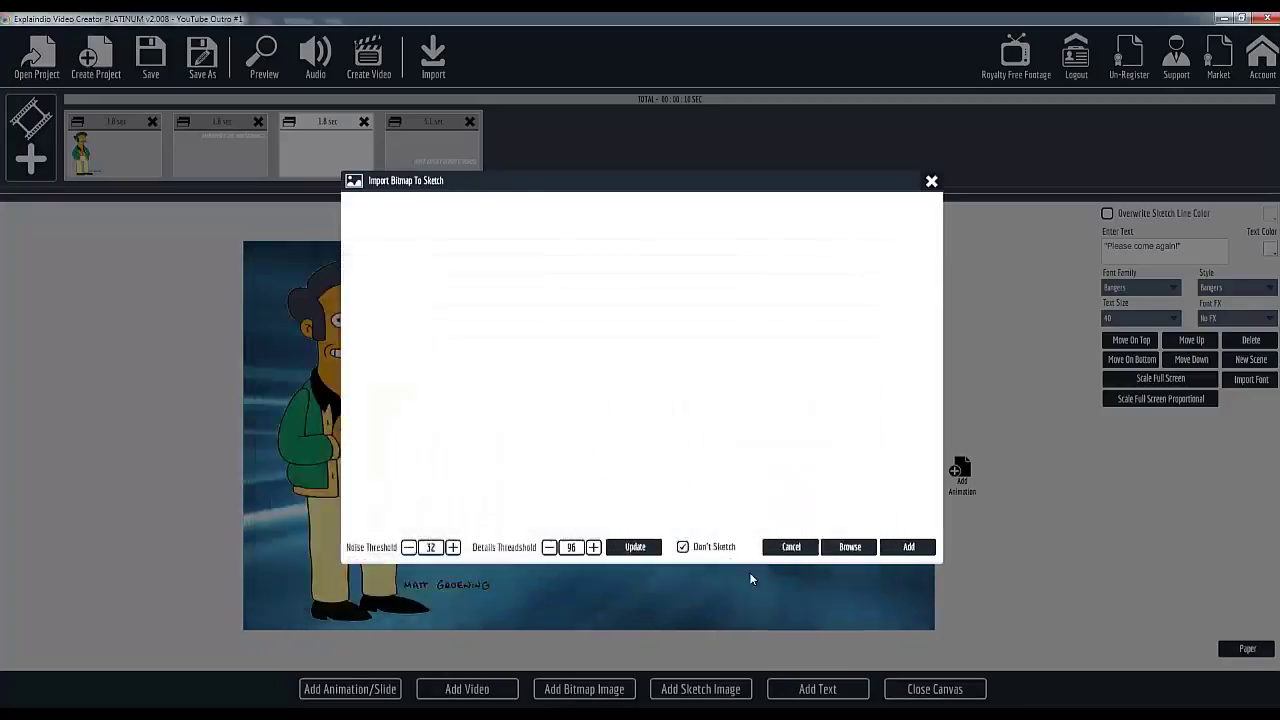
{"action": "left_click", "coordinate": [908, 547]}
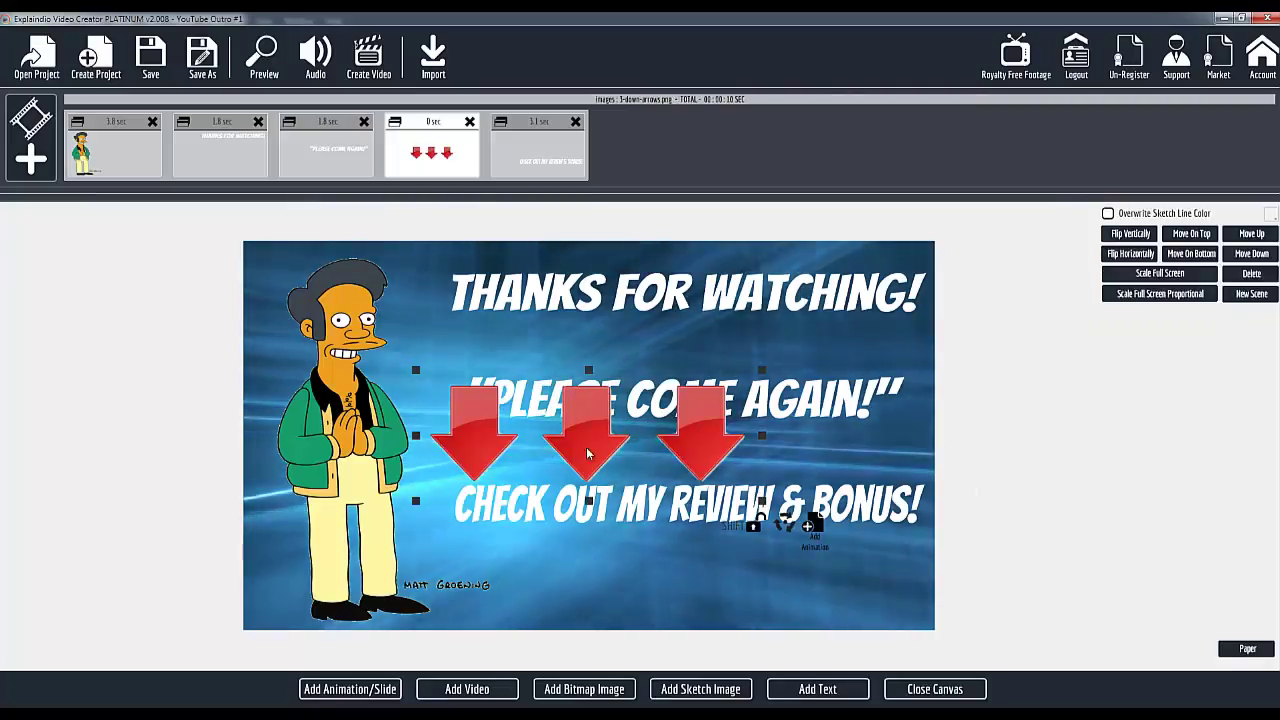
Place the arrows, slightly shrunk, just beneath the bottom text line
{"action": "left_click_drag", "start_coordinate": [590, 456], "coordinate": [662, 584]}
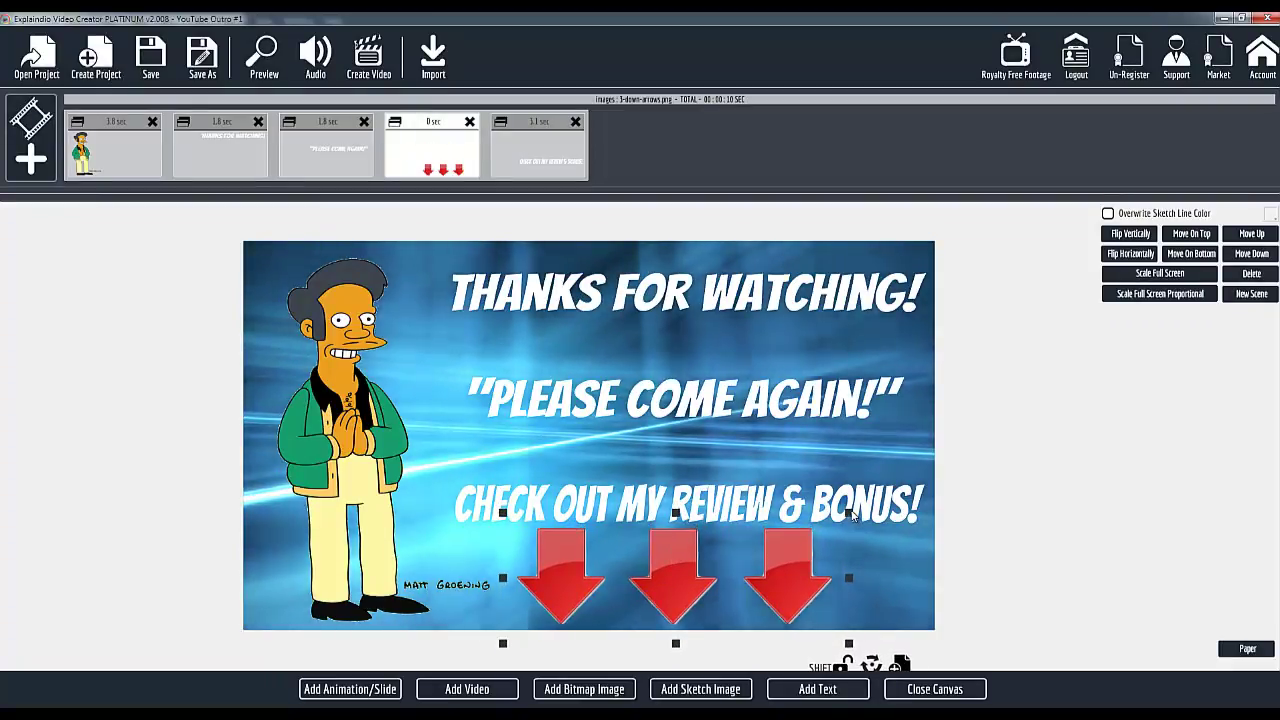
{"action": "left_click_drag", "start_coordinate": [850, 514], "coordinate": [836, 528]}
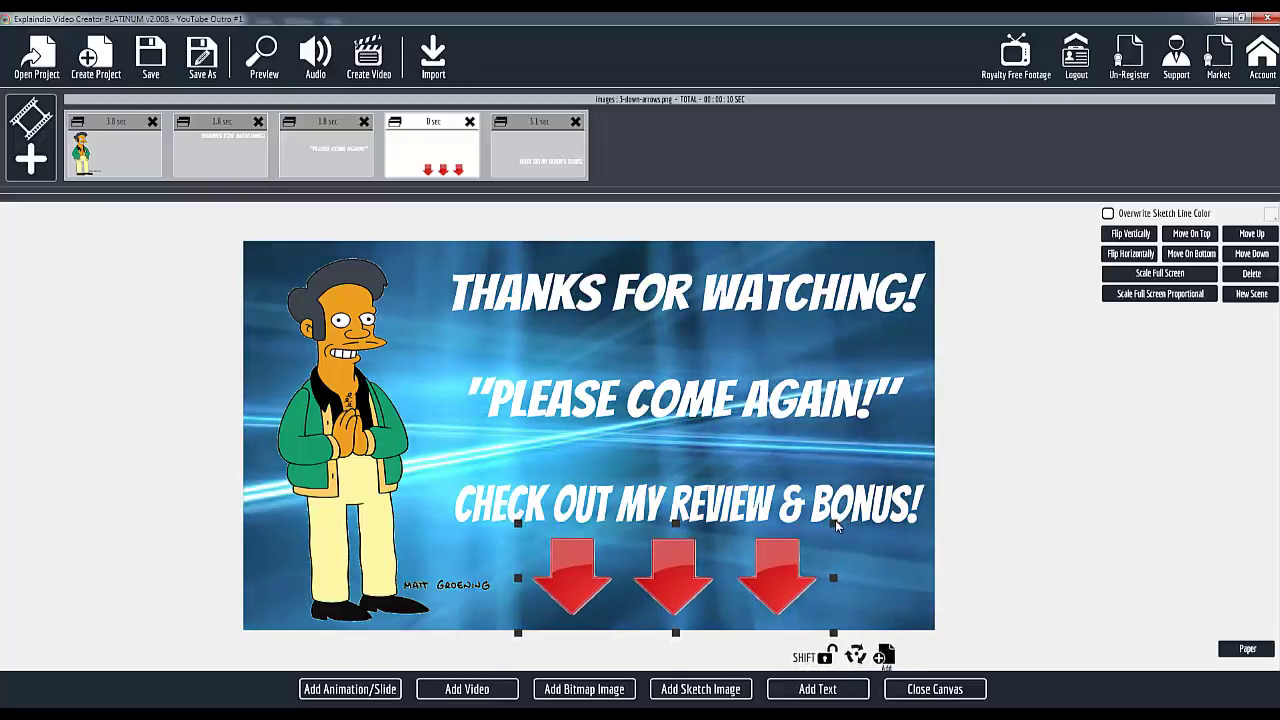
{"action": "left_click_drag", "start_coordinate": [670, 588], "coordinate": [683, 593]}
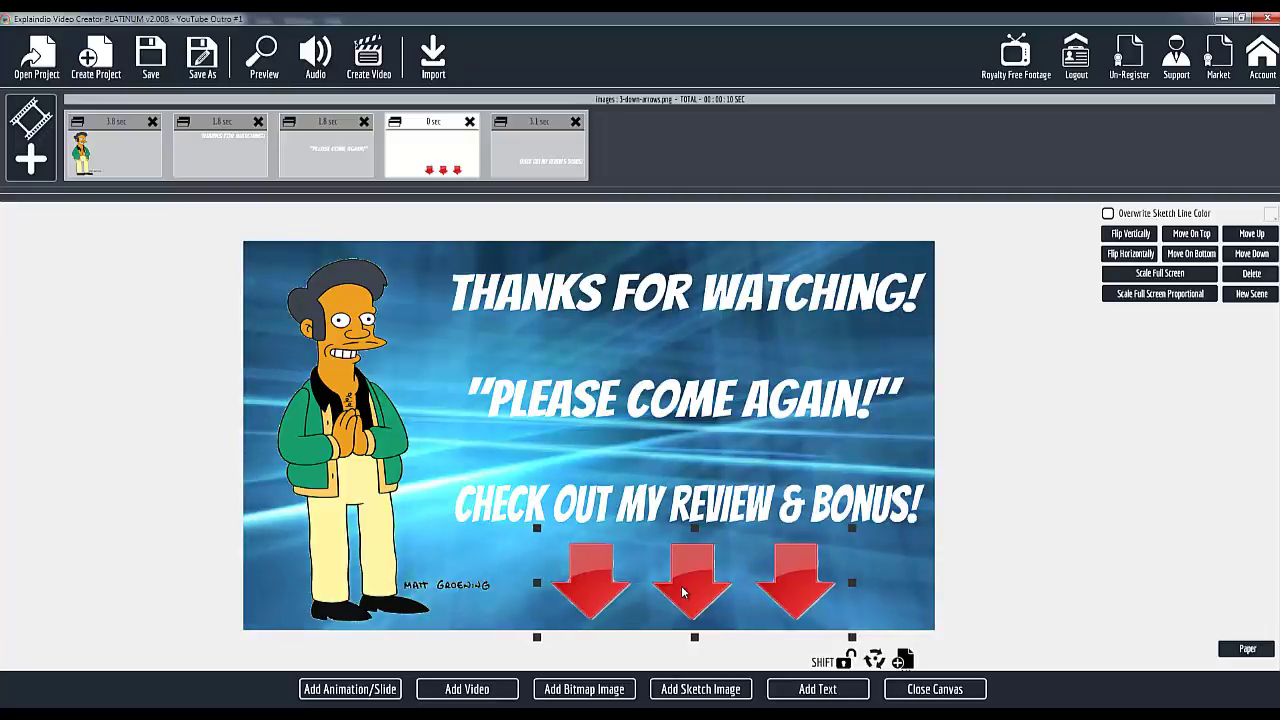
Nudge the bonus line up and slightly shrink 'Please come again!' and 'Thanks for watching!'
{"action": "left_click", "coordinate": [757, 511]}
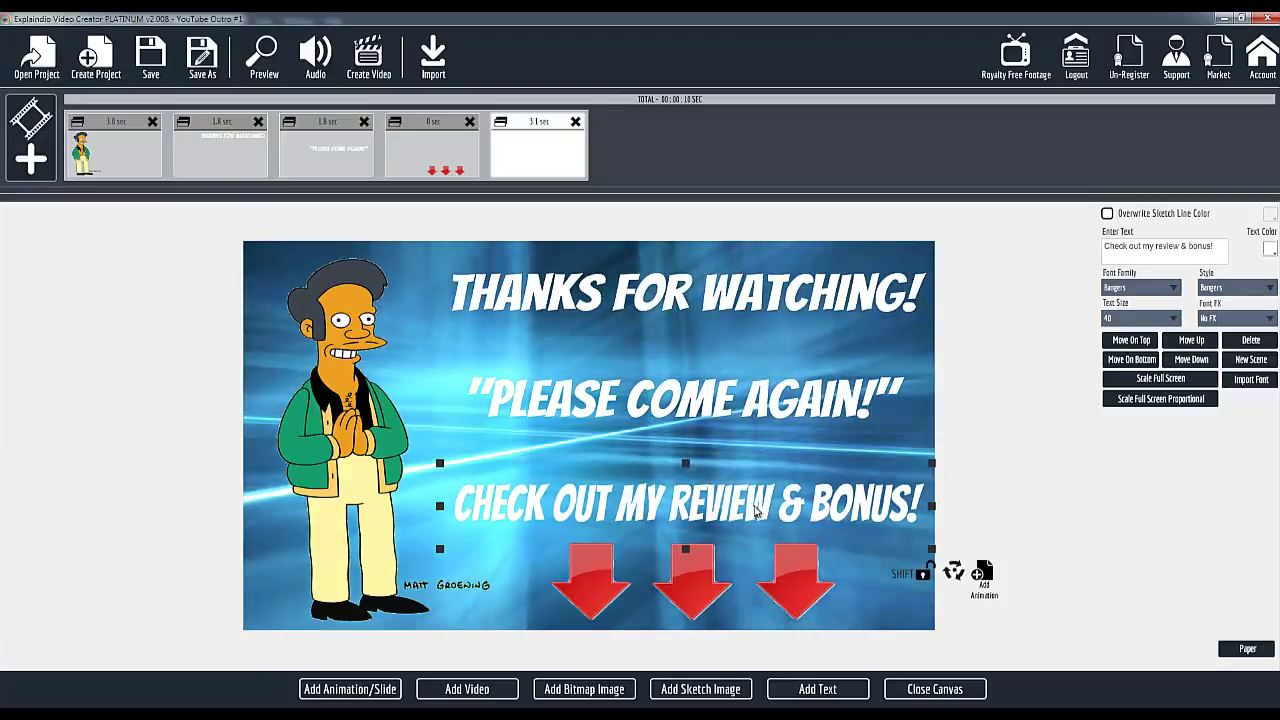
{"action": "left_click_drag", "start_coordinate": [757, 511], "coordinate": [757, 509]}
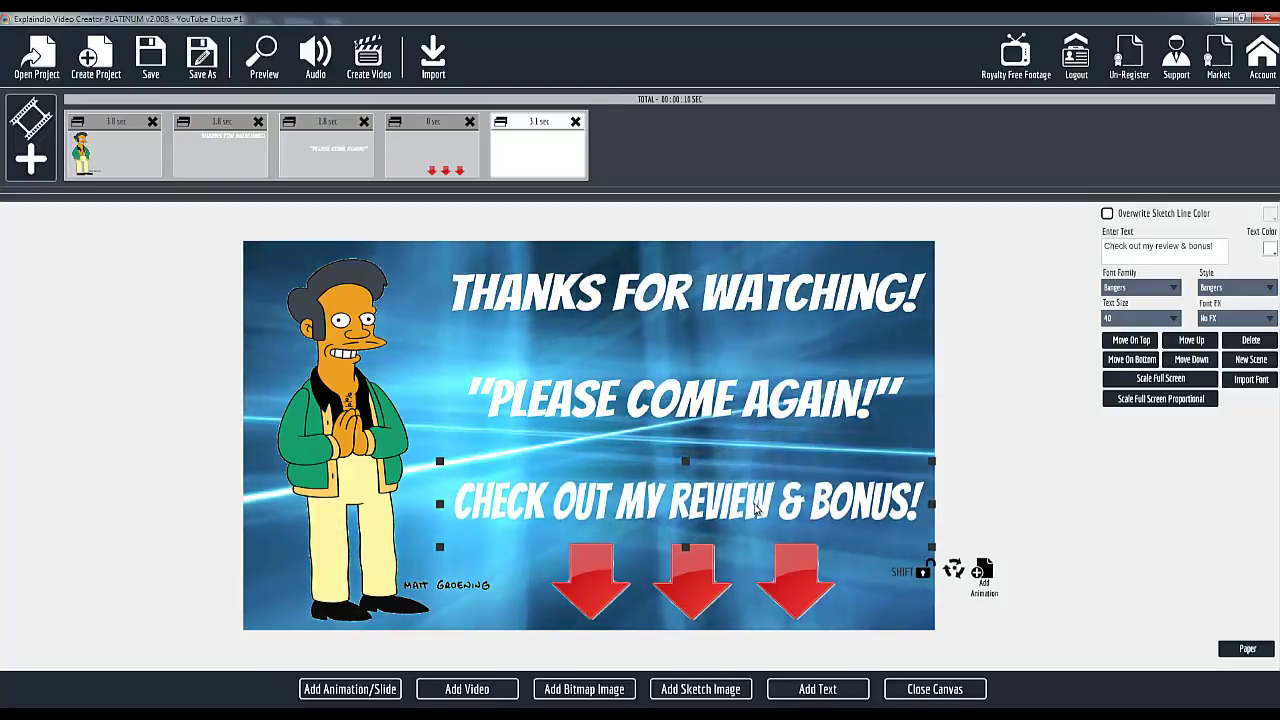
{"action": "left_click", "coordinate": [726, 404]}
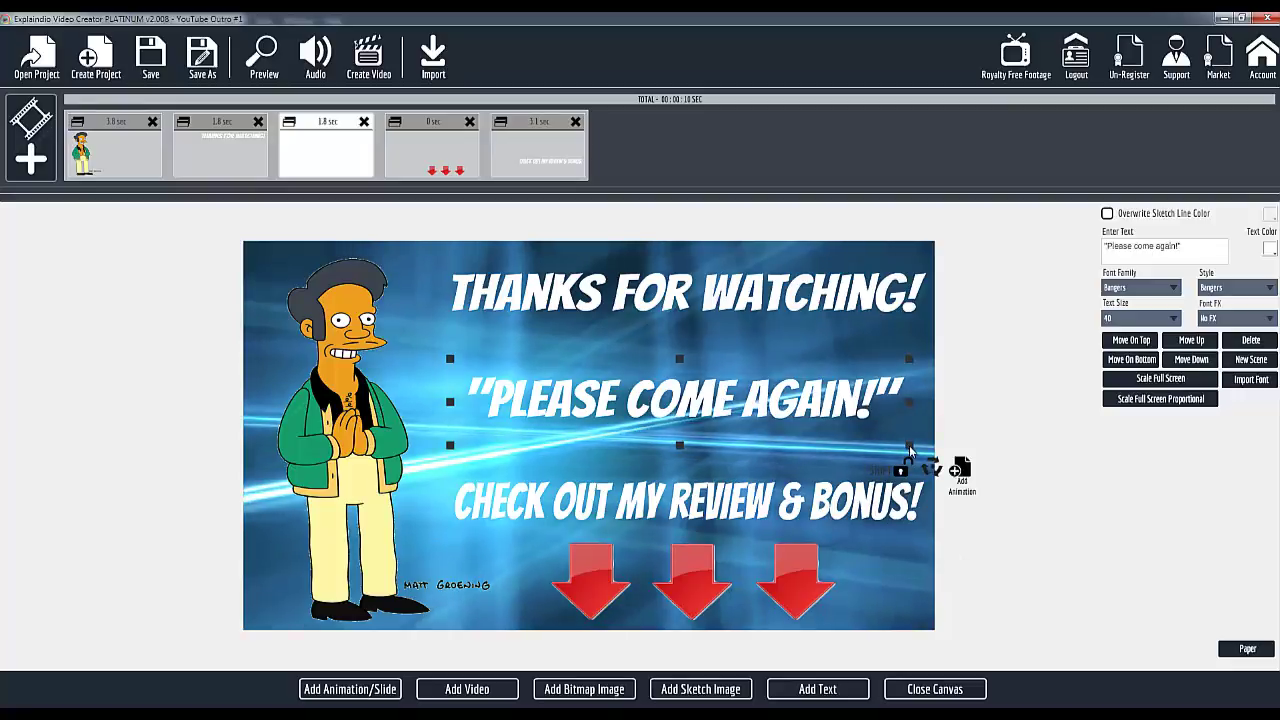
{"action": "left_click_drag", "start_coordinate": [909, 452], "coordinate": [905, 450]}
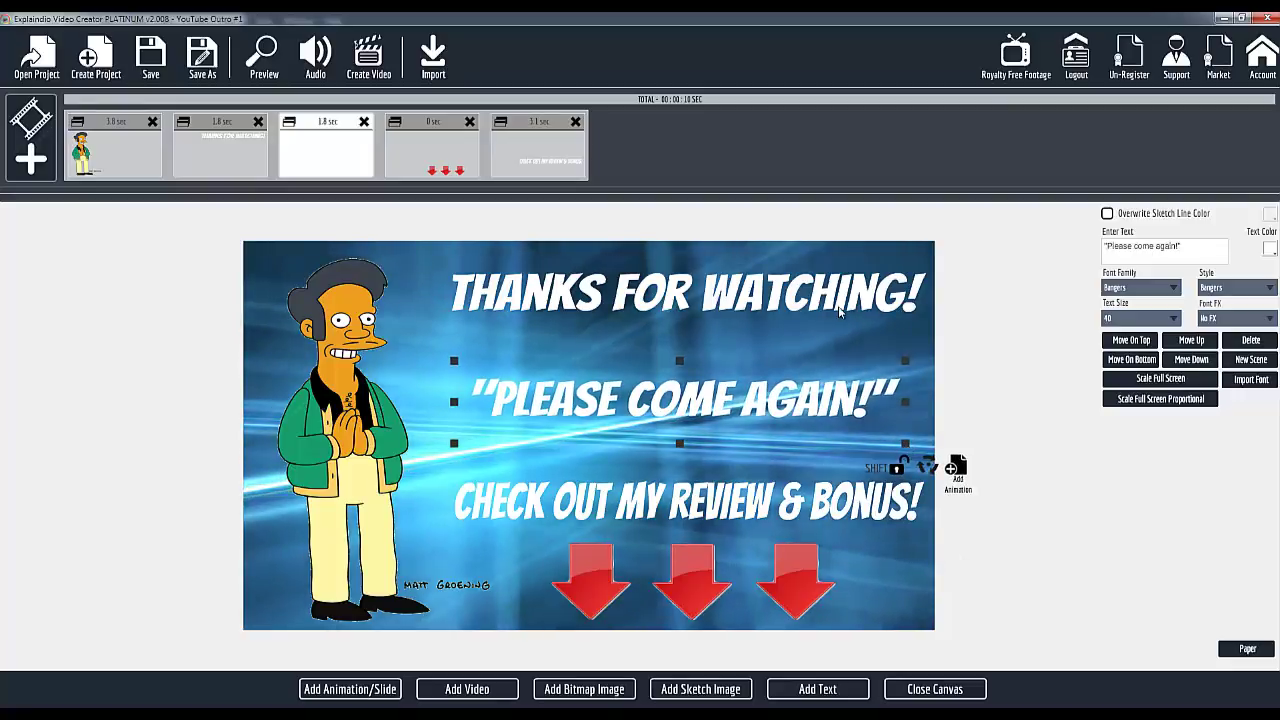
{"action": "left_click", "coordinate": [918, 317]}
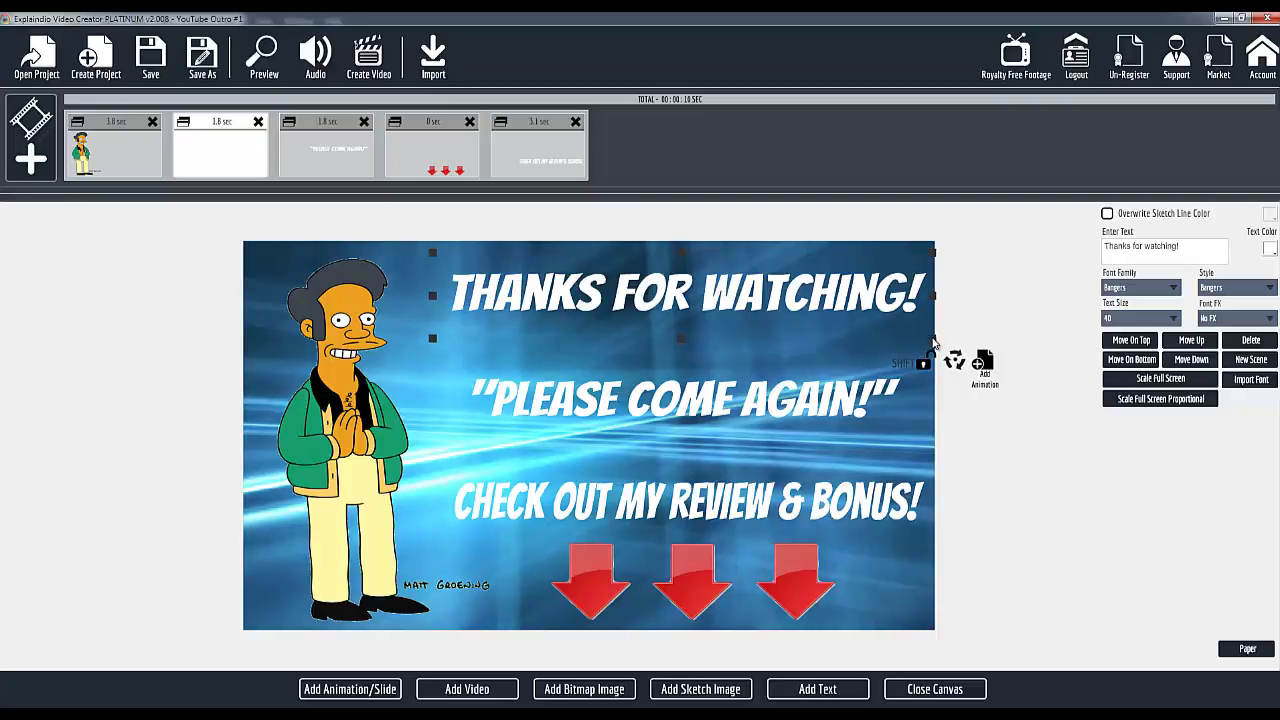
{"action": "left_click_drag", "start_coordinate": [932, 341], "coordinate": [871, 305]}
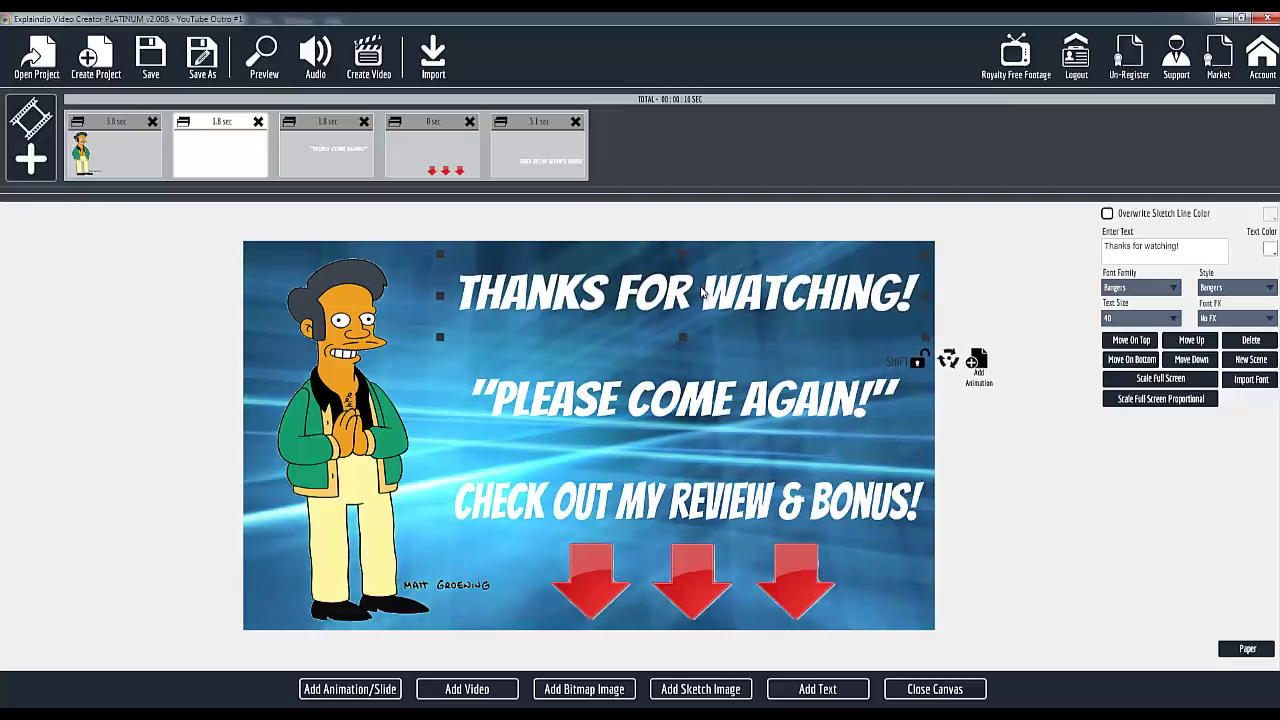
{"action": "left_click", "coordinate": [678, 412]}
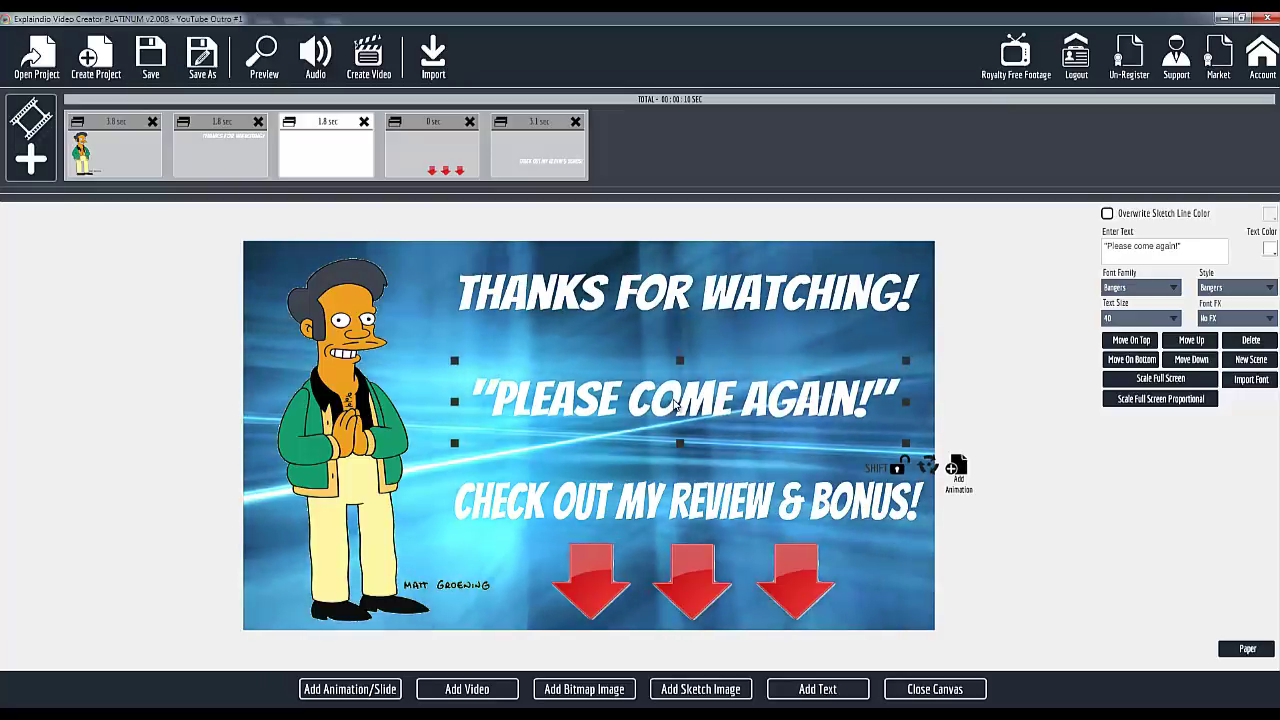
Move the red-arrows scene to the end and lengthen its pause after action to about 10 seconds
{"action": "left_click", "coordinate": [934, 689]}
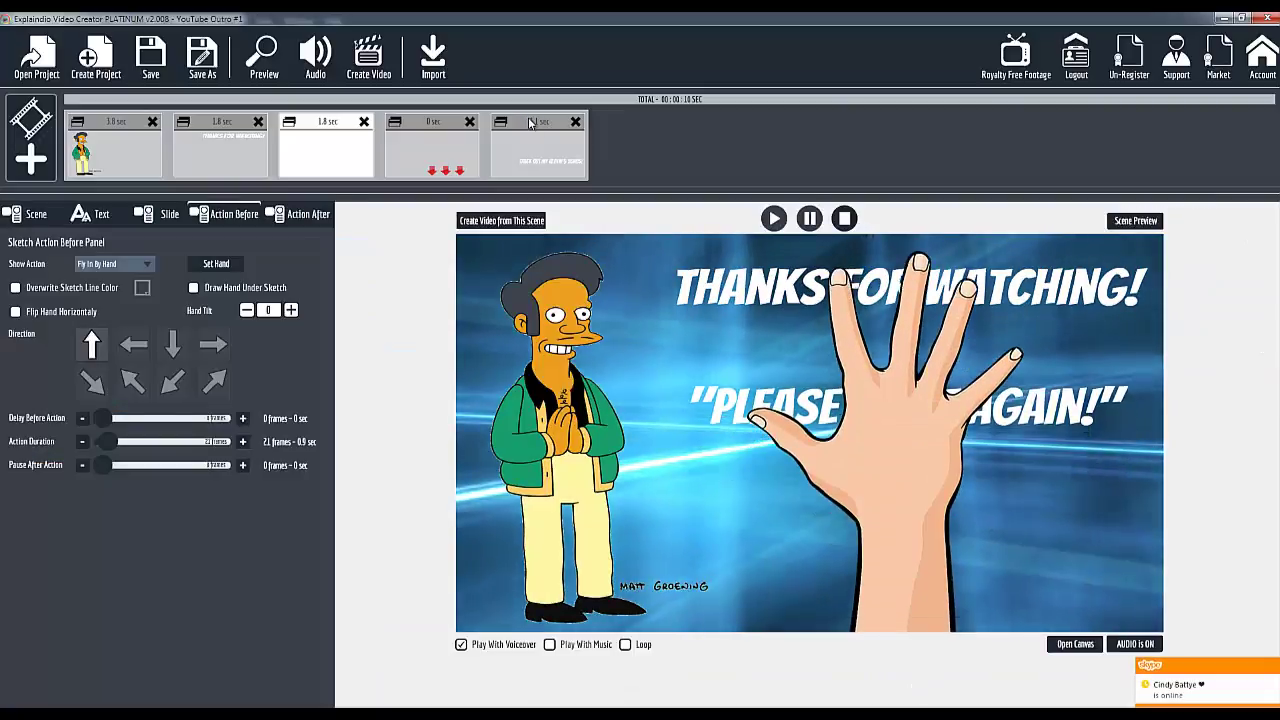
{"action": "left_click_drag", "start_coordinate": [452, 127], "coordinate": [540, 135]}
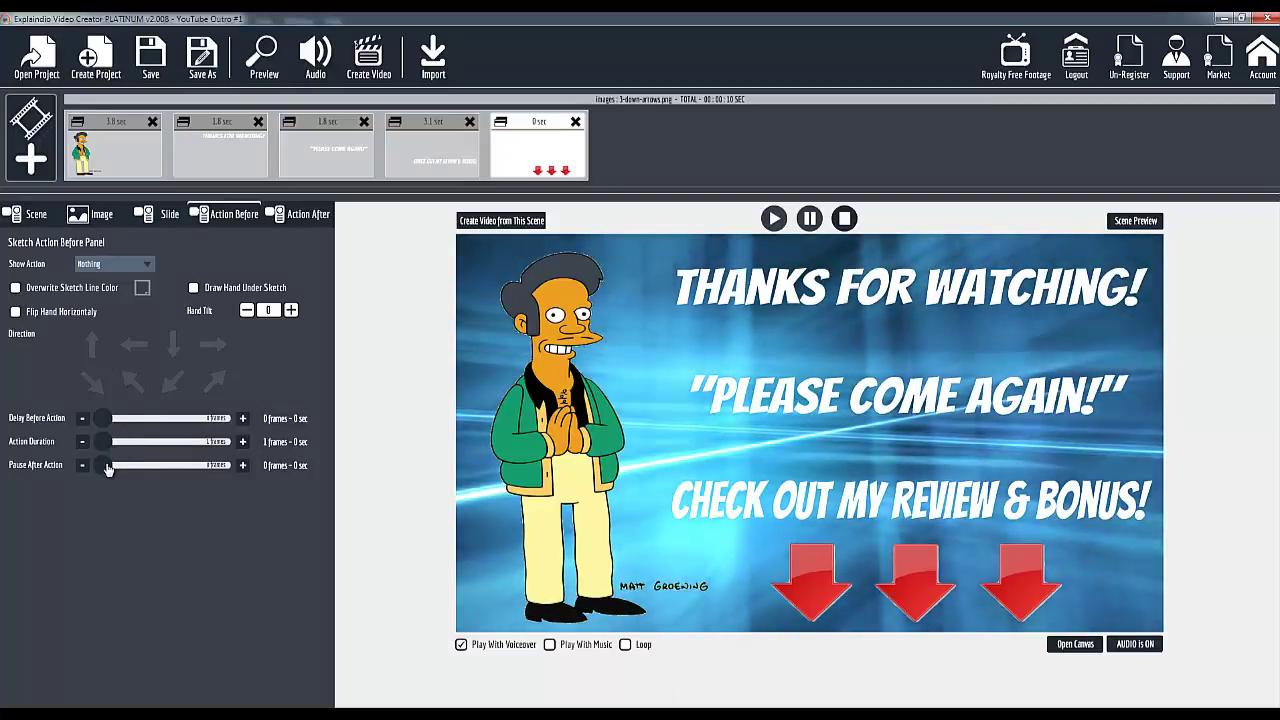
{"action": "left_click_drag", "start_coordinate": [108, 469], "coordinate": [124, 472]}
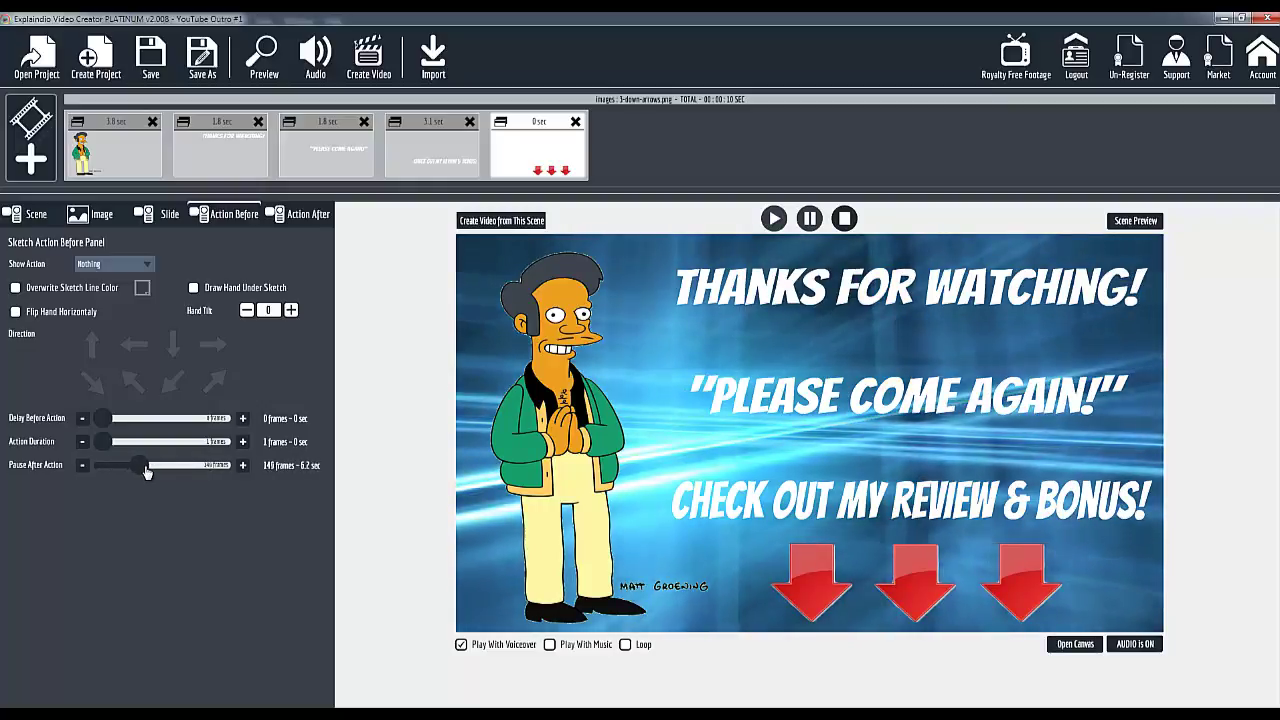
{"action": "left_click_drag", "start_coordinate": [147, 471], "coordinate": [153, 473]}
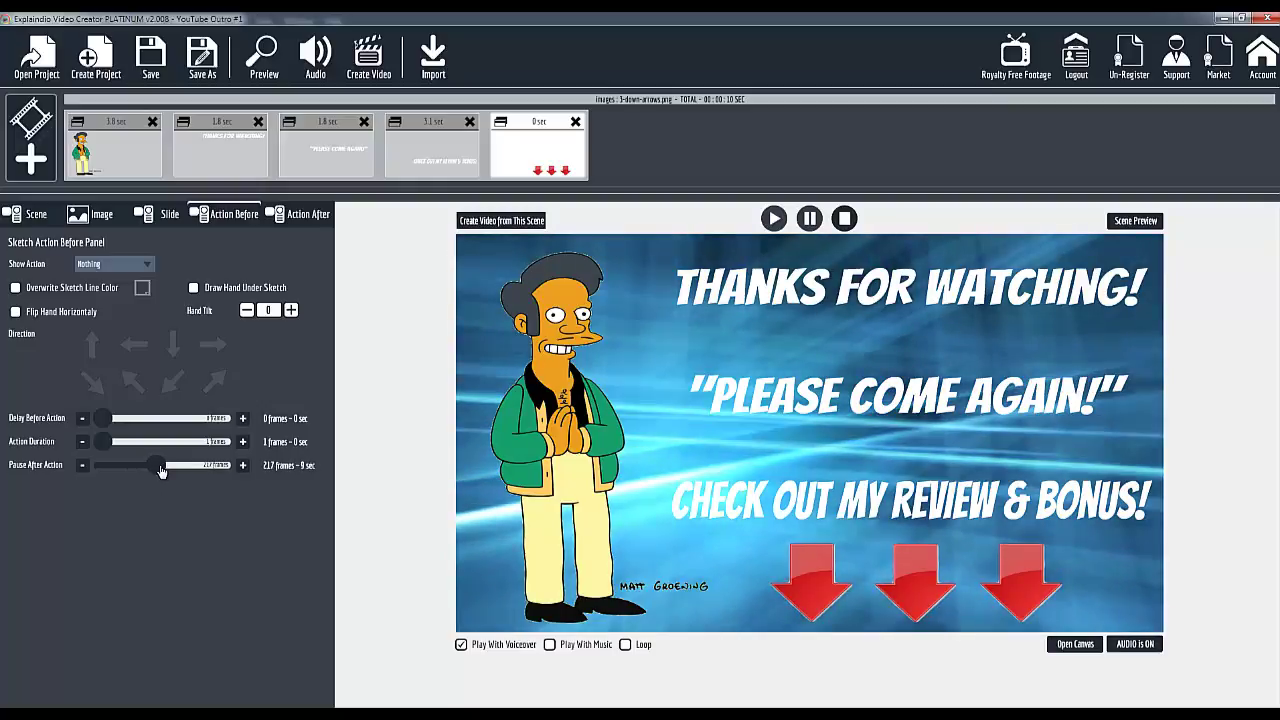
{"action": "left_click_drag", "start_coordinate": [161, 471], "coordinate": [168, 473]}
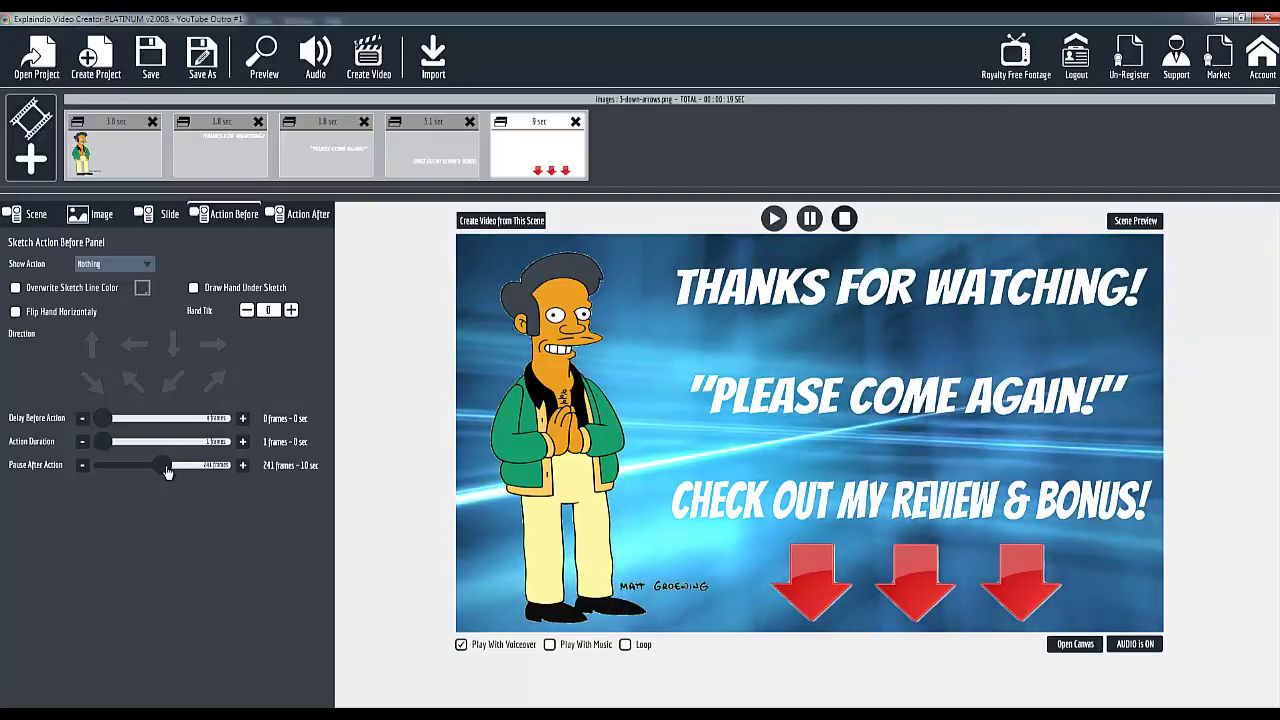
Make the arrows fly in rightwards over about 0.5 seconds, then replay the scene to check
{"action": "left_click", "coordinate": [104, 265]}
{"action": "left_click", "coordinate": [98, 328]}
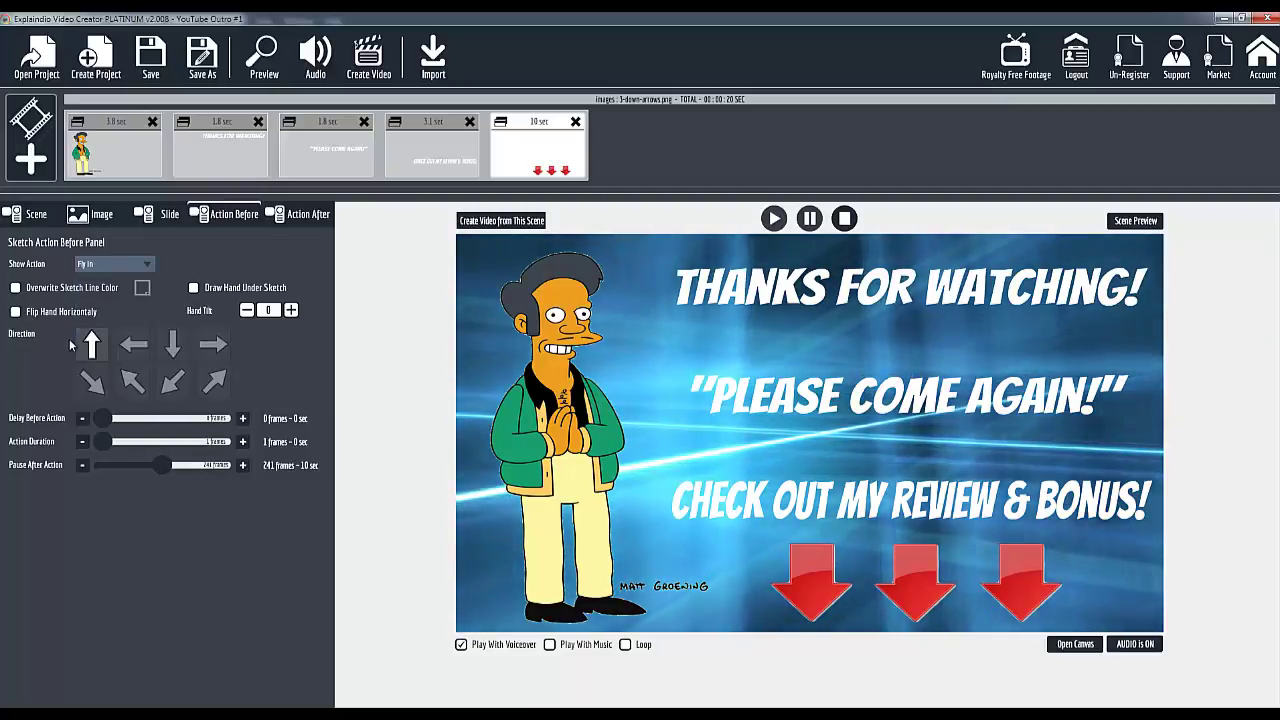
{"action": "left_click", "coordinate": [212, 346]}
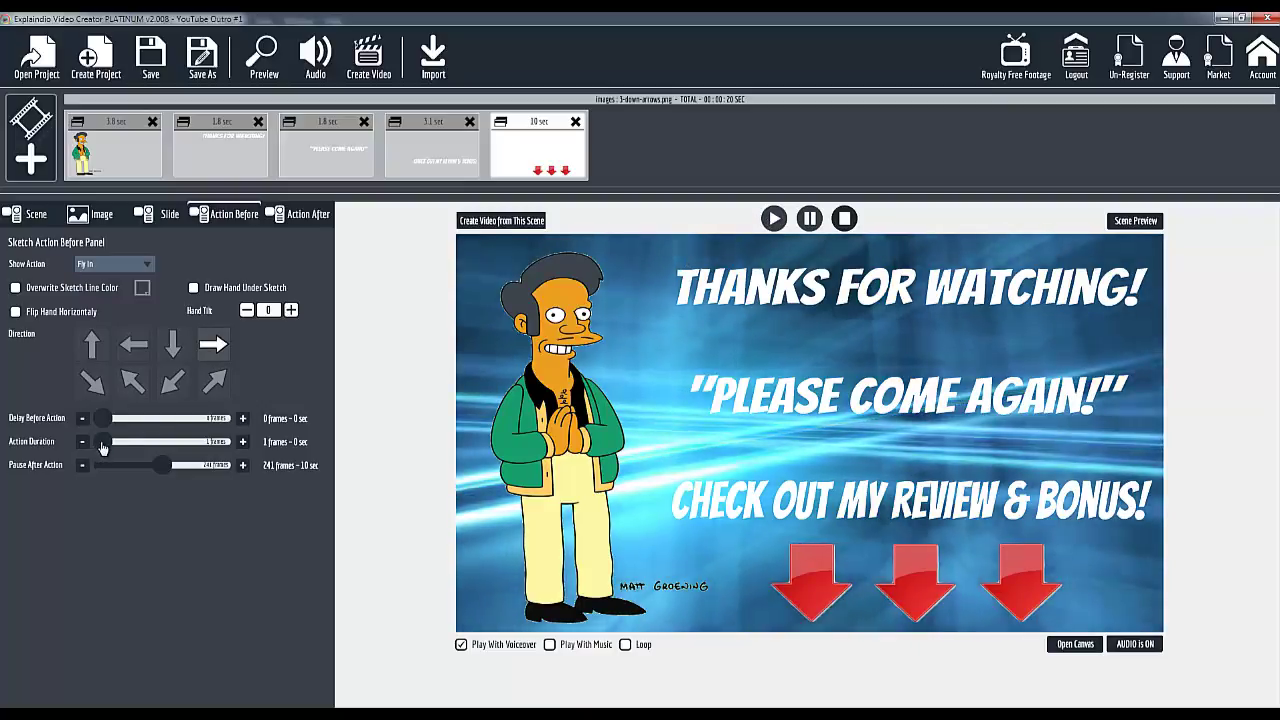
{"action": "left_click_drag", "start_coordinate": [106, 447], "coordinate": [108, 447]}
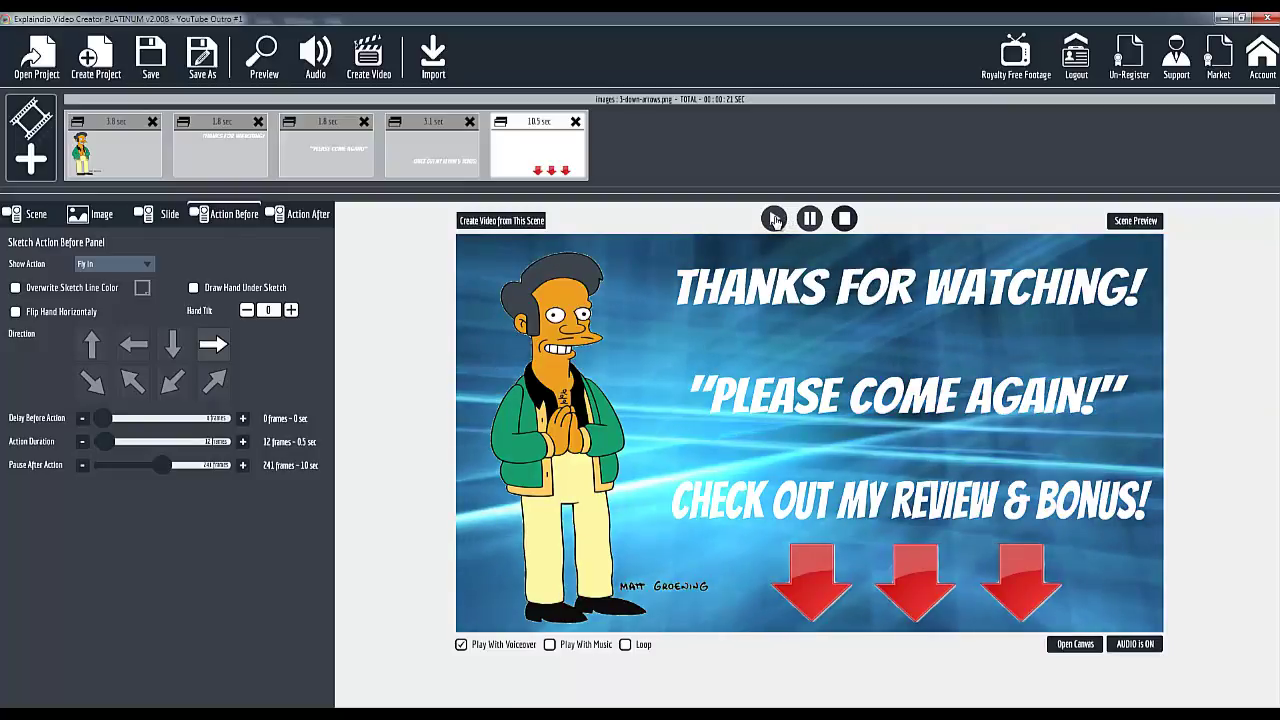
{"action": "left_click", "coordinate": [846, 220]}
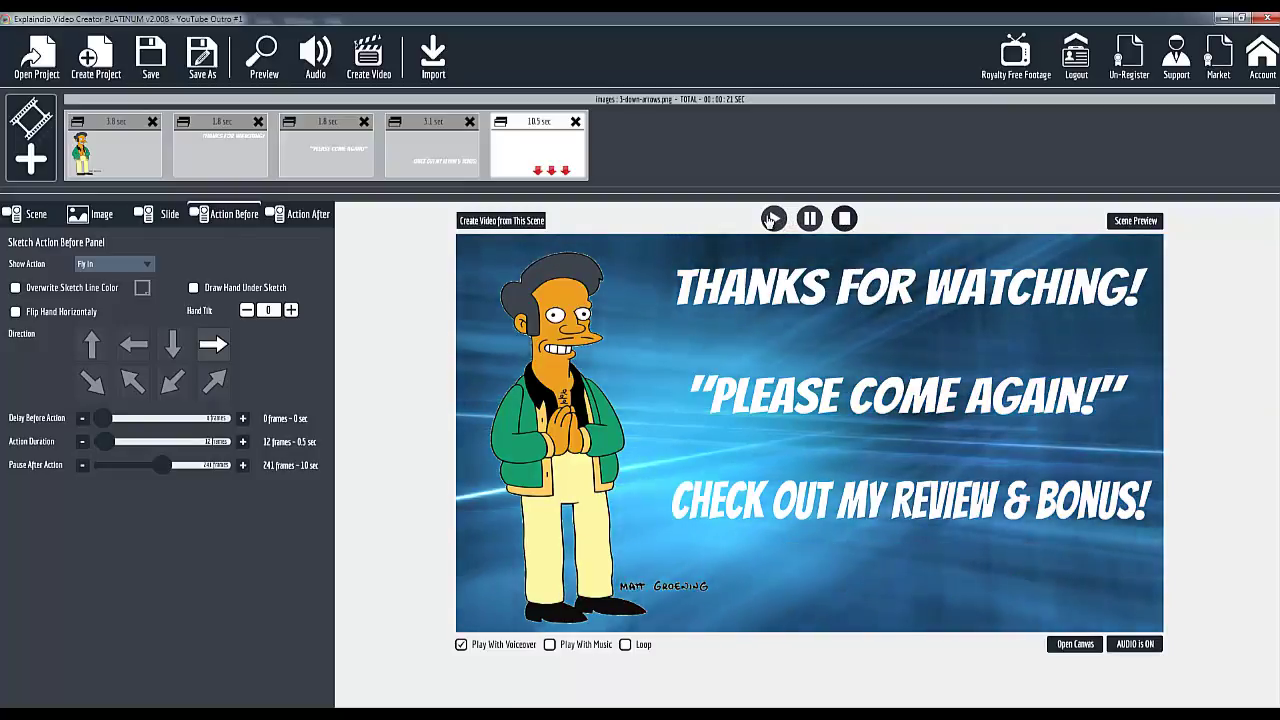
{"action": "left_click", "coordinate": [772, 218]}
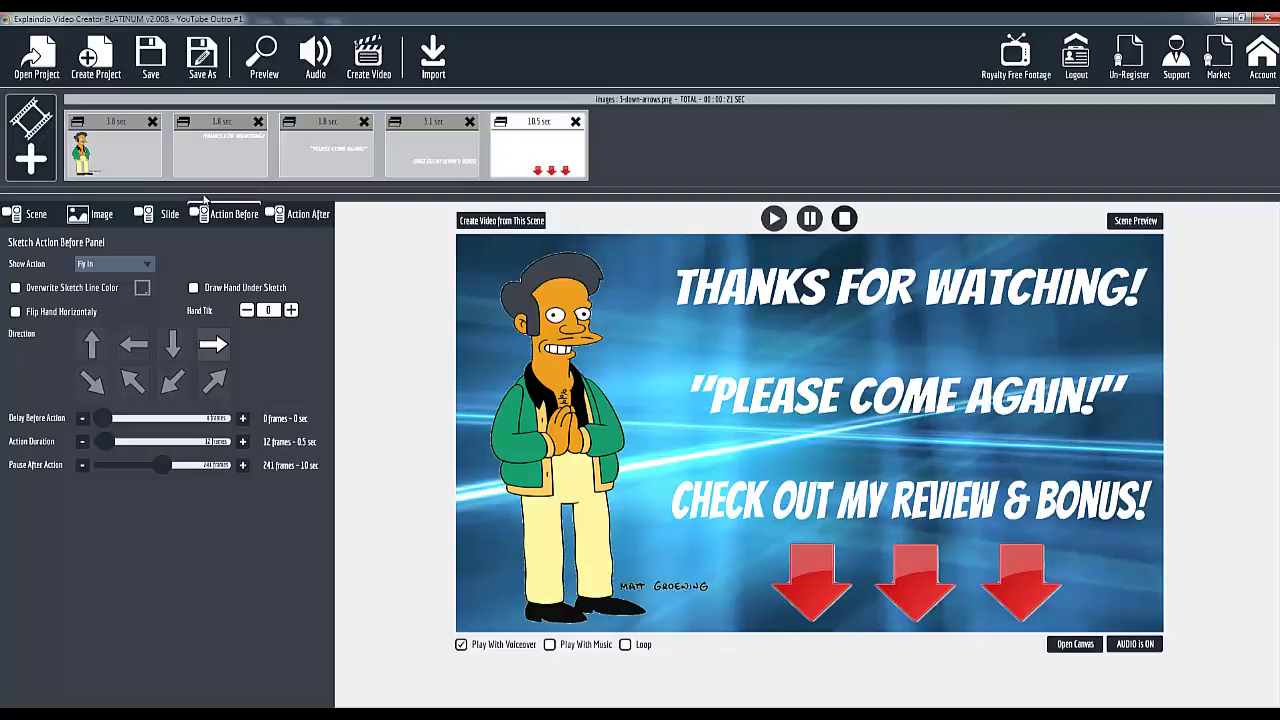
Select the Apu scene and preview the whole outro before adjusting timings
{"action": "left_click", "coordinate": [116, 125]}
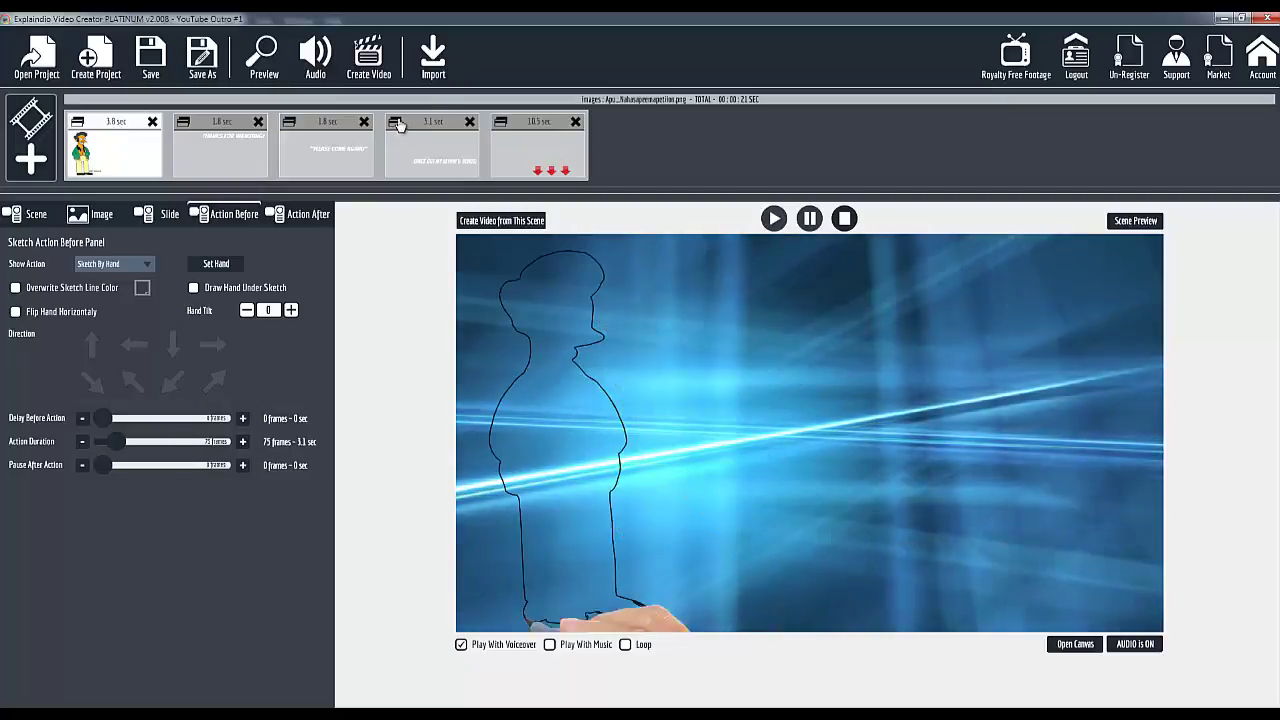
{"action": "left_click", "coordinate": [264, 56]}
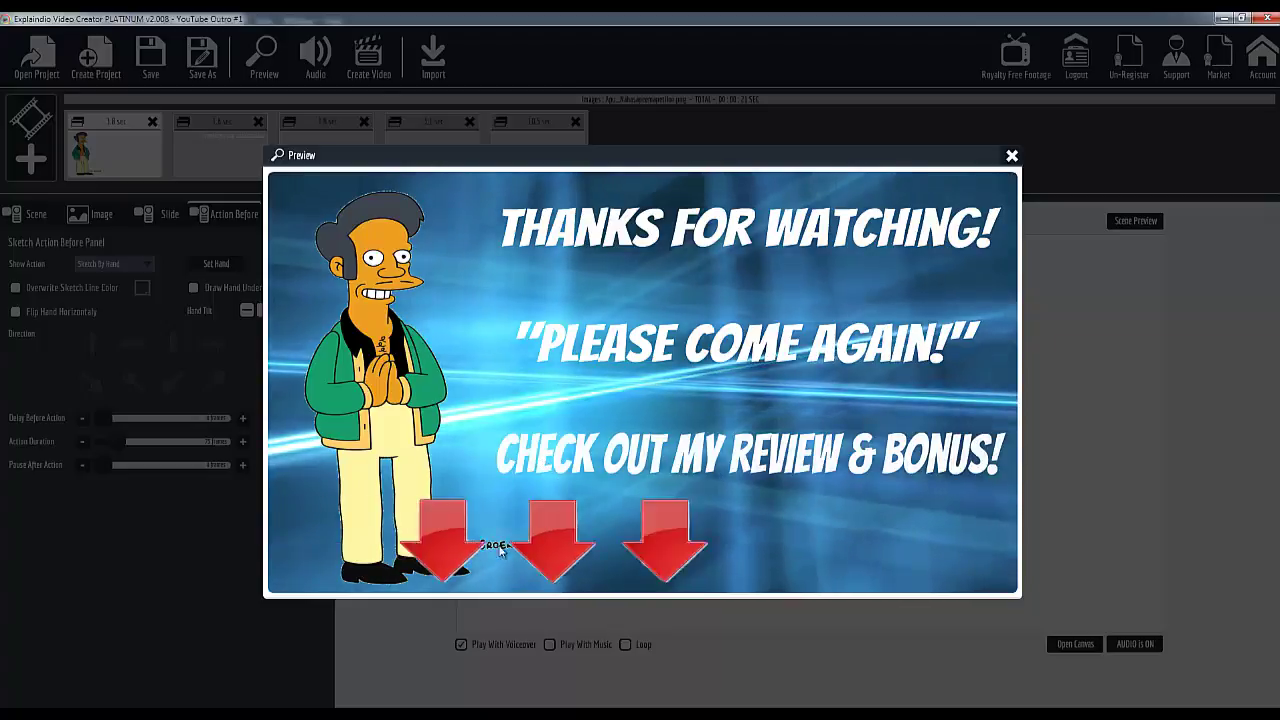
{"action": "left_click", "coordinate": [1012, 159]}
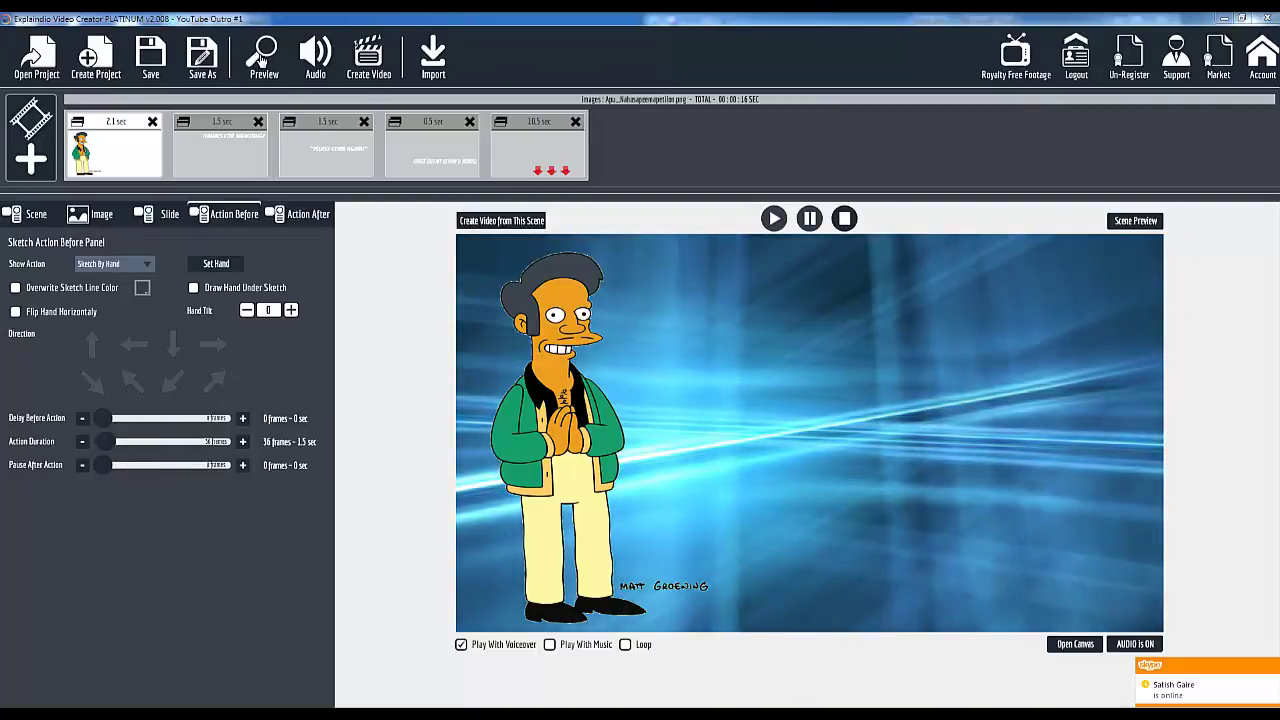
Play the full outro with the shortened scene timings through to the end
{"action": "left_click", "coordinate": [262, 58]}
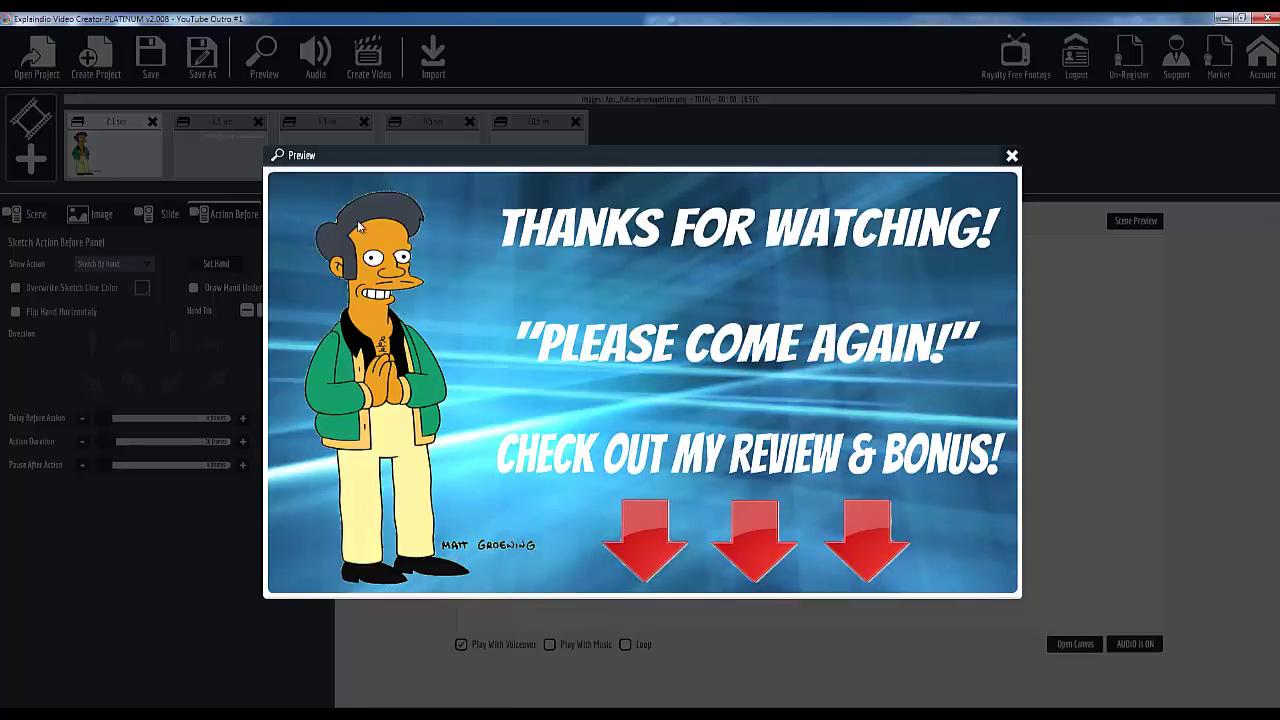
On the canvas, switch the 'Thanks for watching!' line to the Shadows Into Light Two font
{"action": "left_click", "coordinate": [1012, 155]}
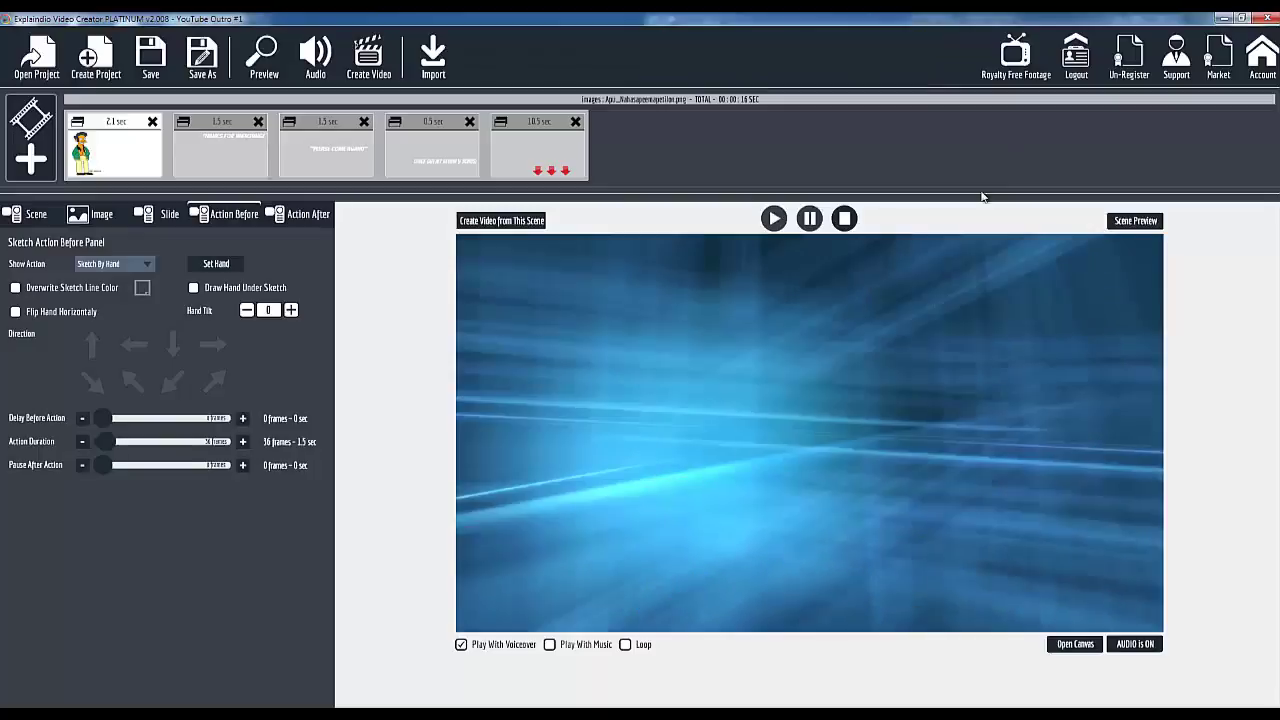
{"action": "left_click", "coordinate": [1068, 644]}
{"action": "left_click", "coordinate": [905, 315]}
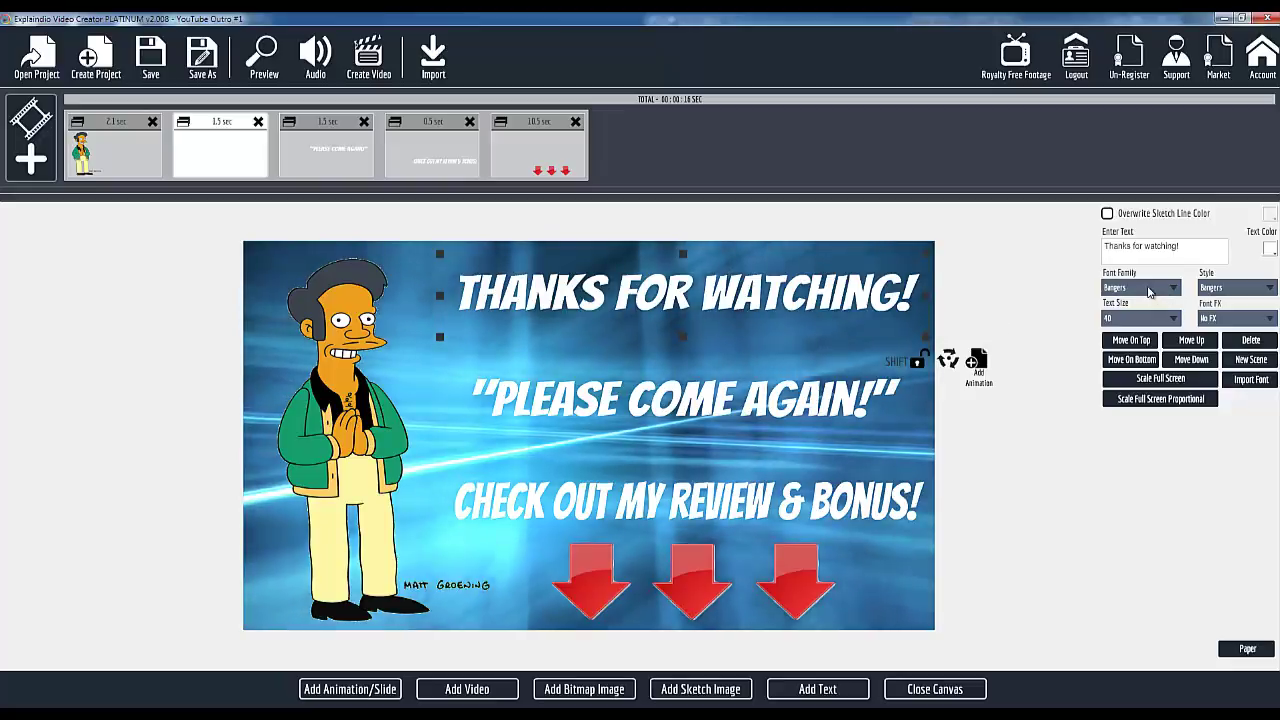
{"action": "left_click", "coordinate": [1150, 291]}
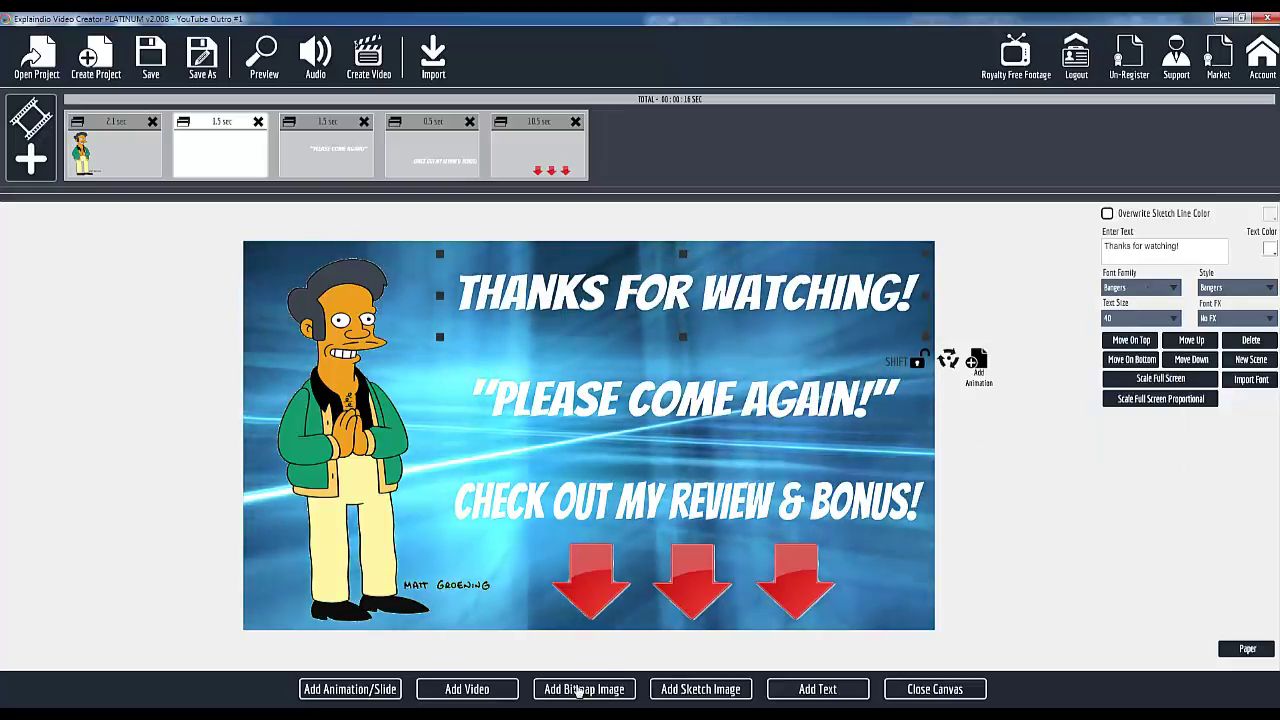
{"action": "mouse_move", "coordinate": [1221, 661]}
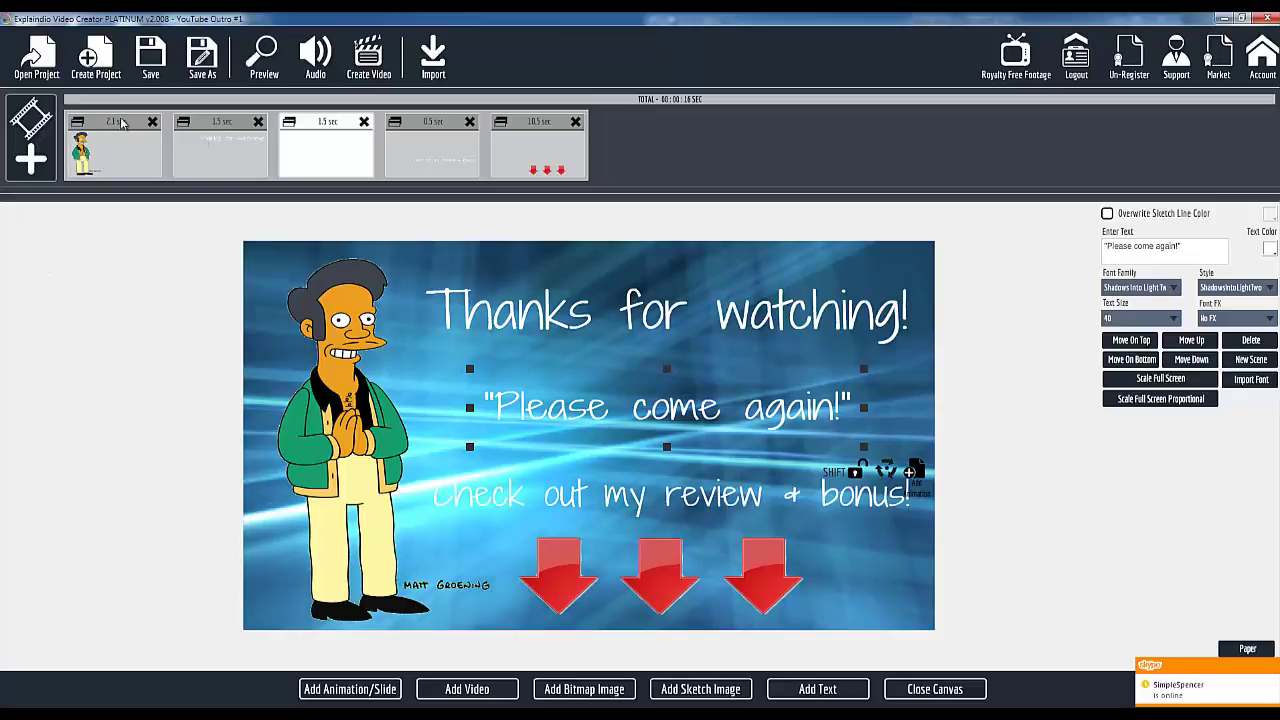
Close the canvas and preview the outro with the handwritten Shadows Into Light Two text
{"action": "left_click", "coordinate": [922, 692]}
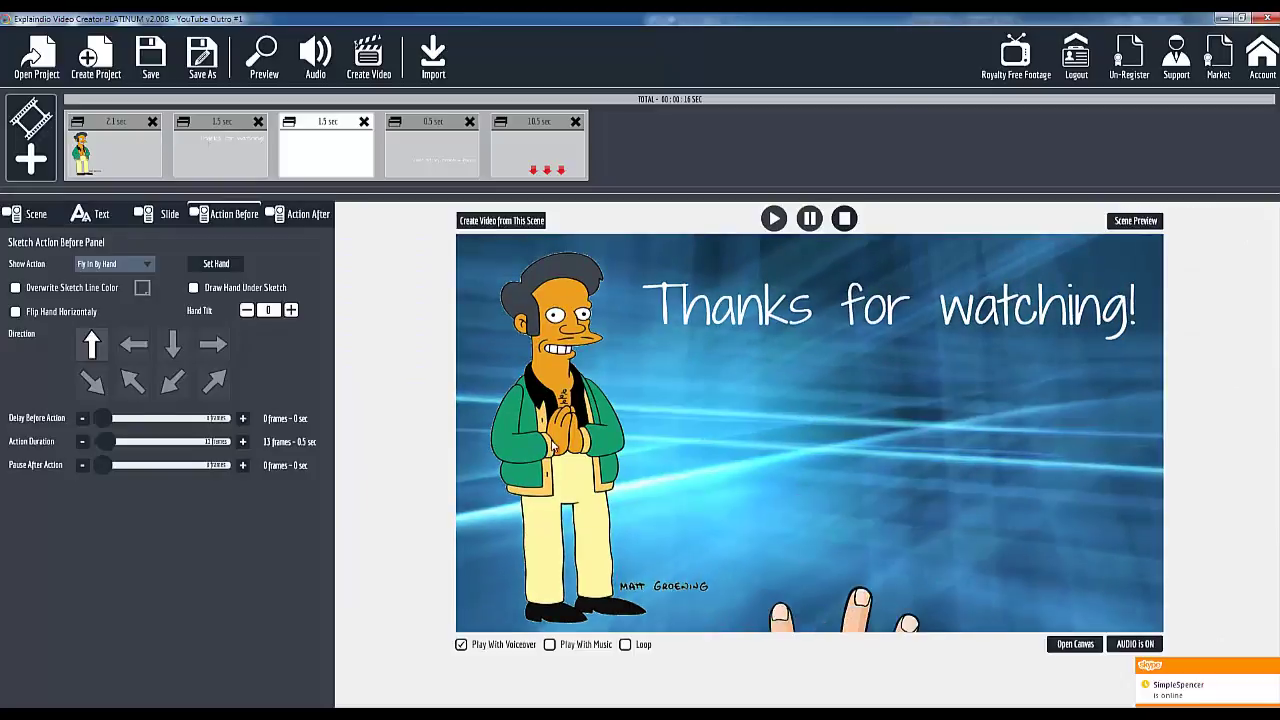
{"action": "left_click", "coordinate": [262, 74]}
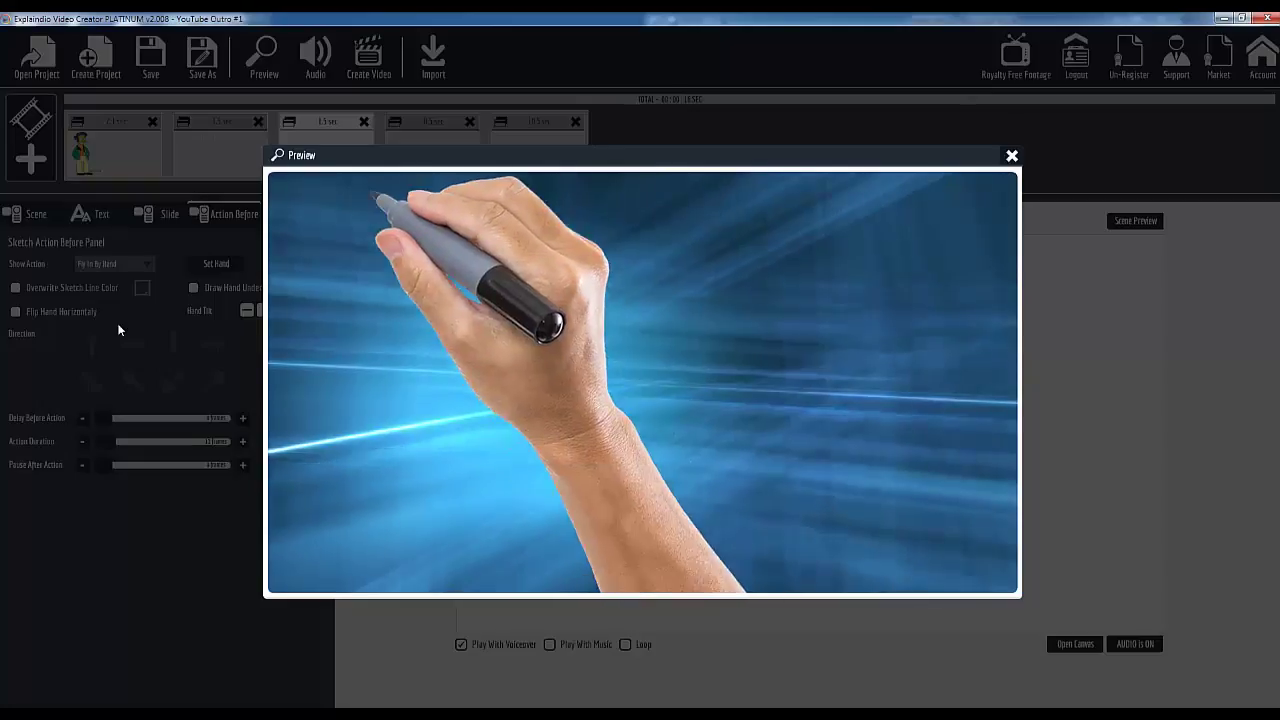